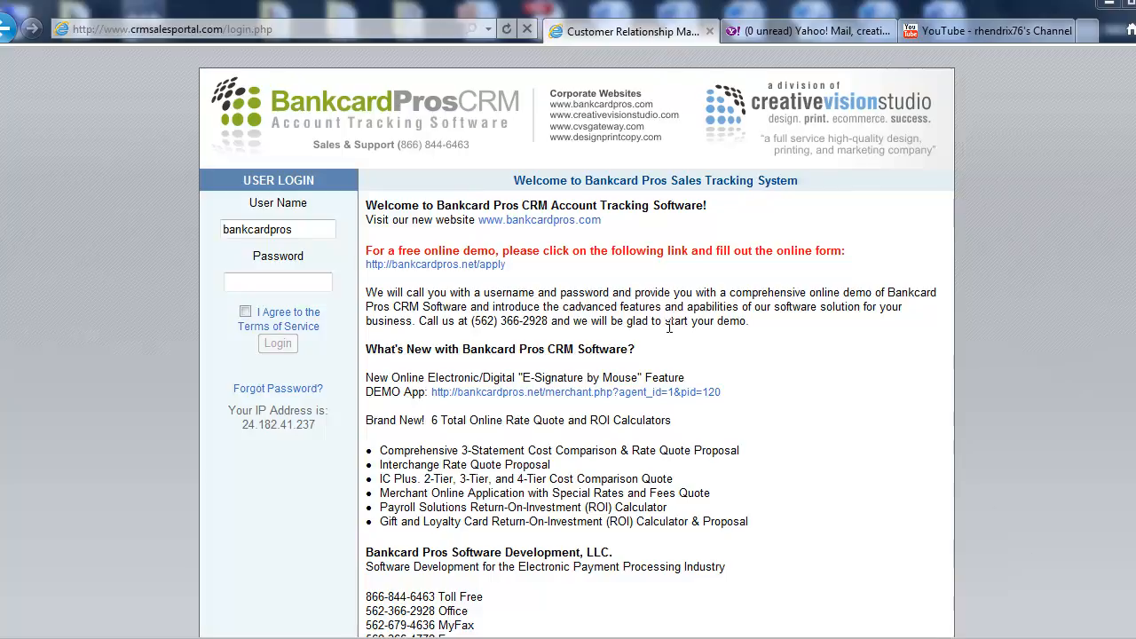
Log in as bankcardpros with the account password, agree to the Terms of Service and decline saving the login data
left_click_drag(318, 229, 214, 230)
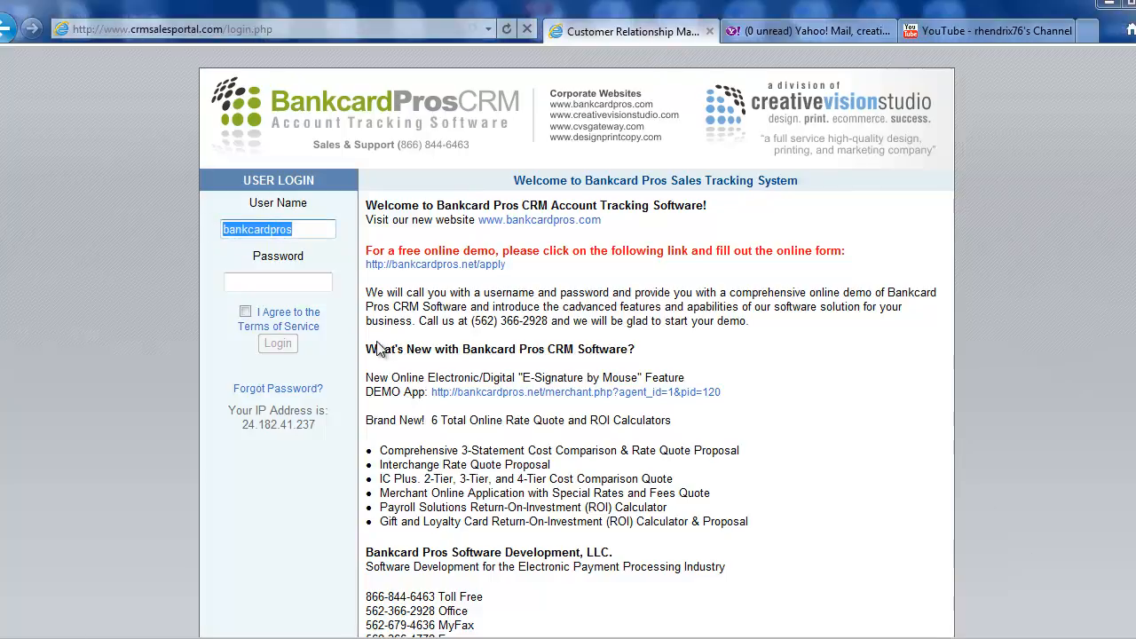
type("bankcard")
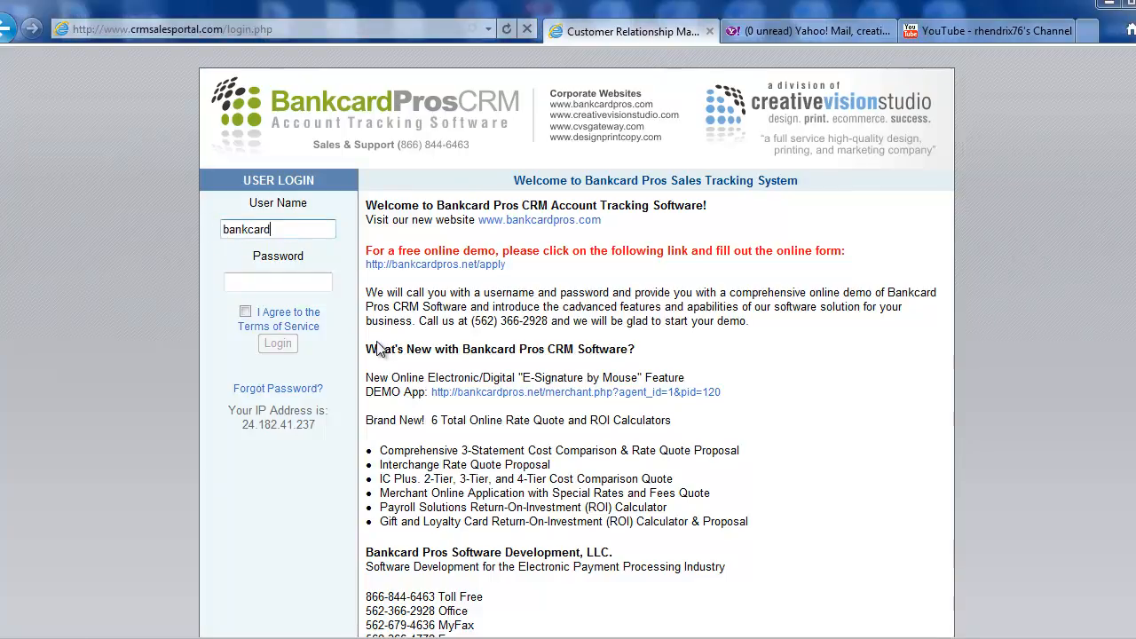
type("pros")
left_click(302, 286)
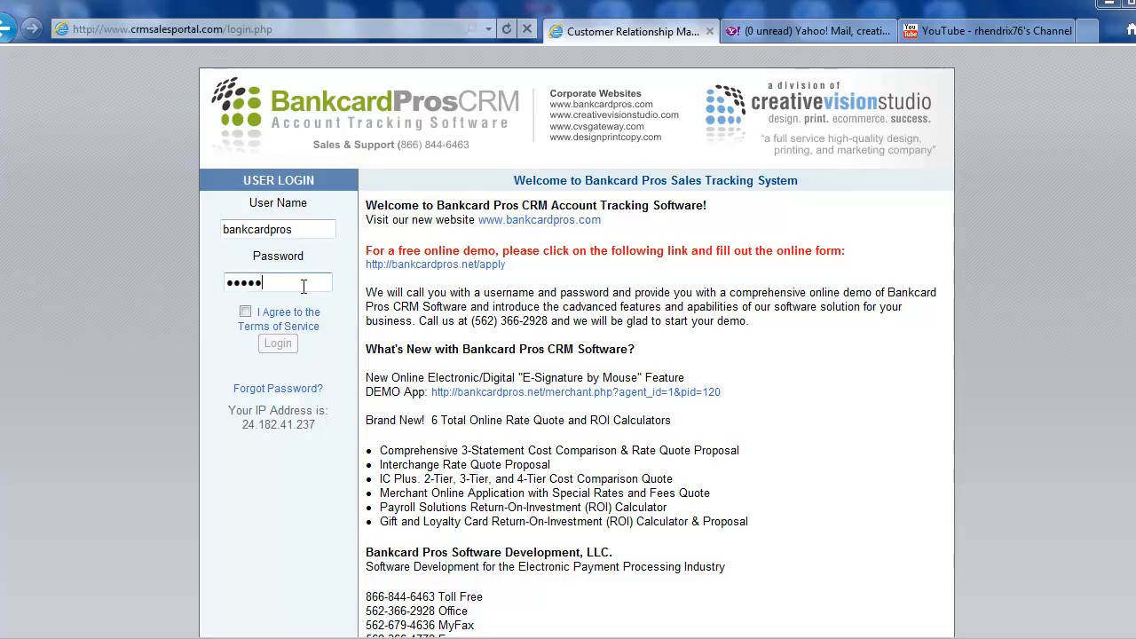
left_click(245, 312)
left_click(272, 346)
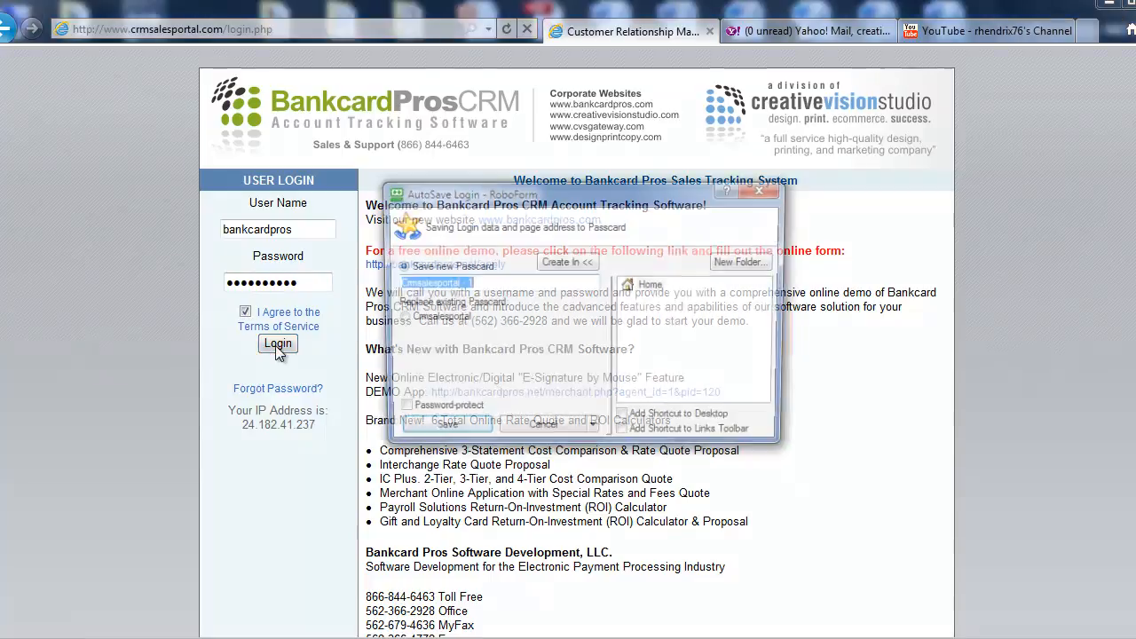
left_click(541, 431)
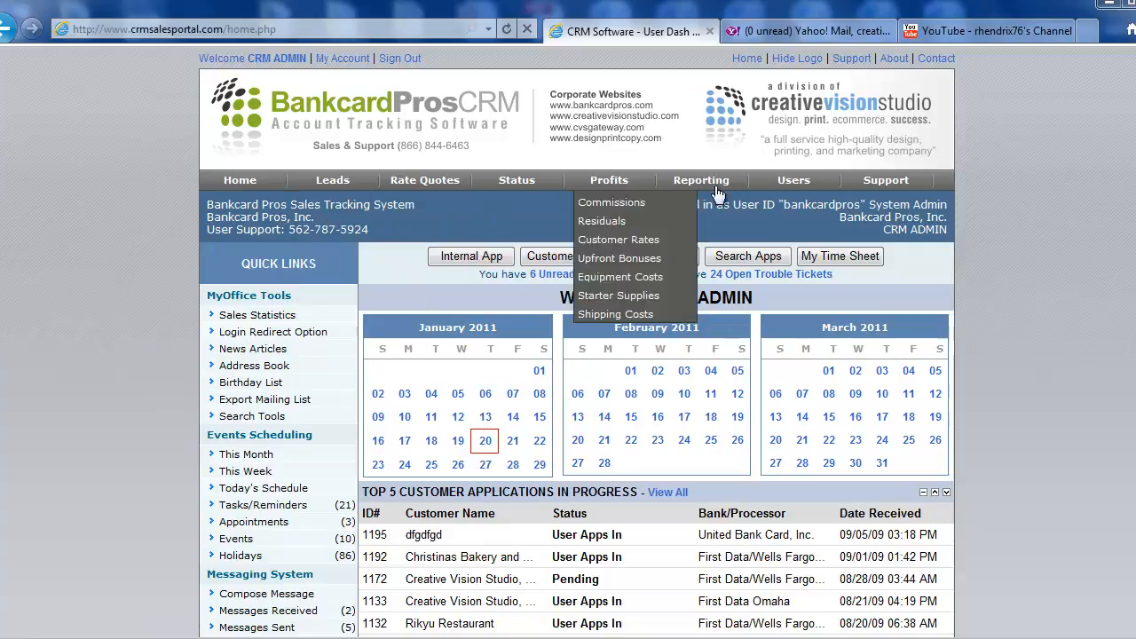
Open the user administration area and bring up the form for setting up a user account
left_click(815, 187)
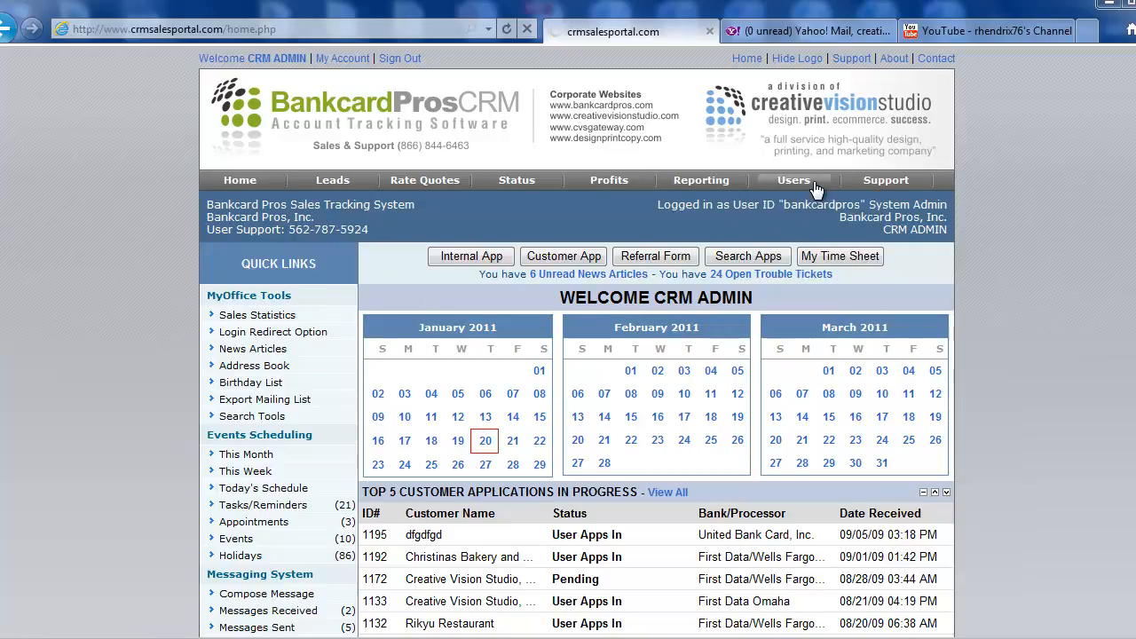
scroll(682, 399, "down", 1)
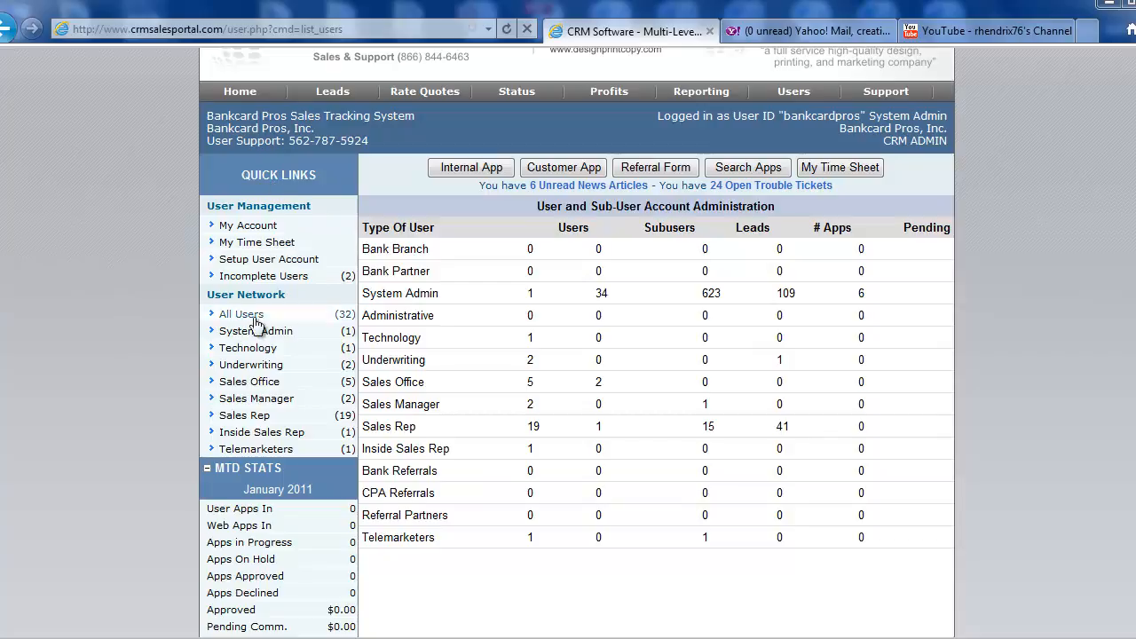
left_click(268, 264)
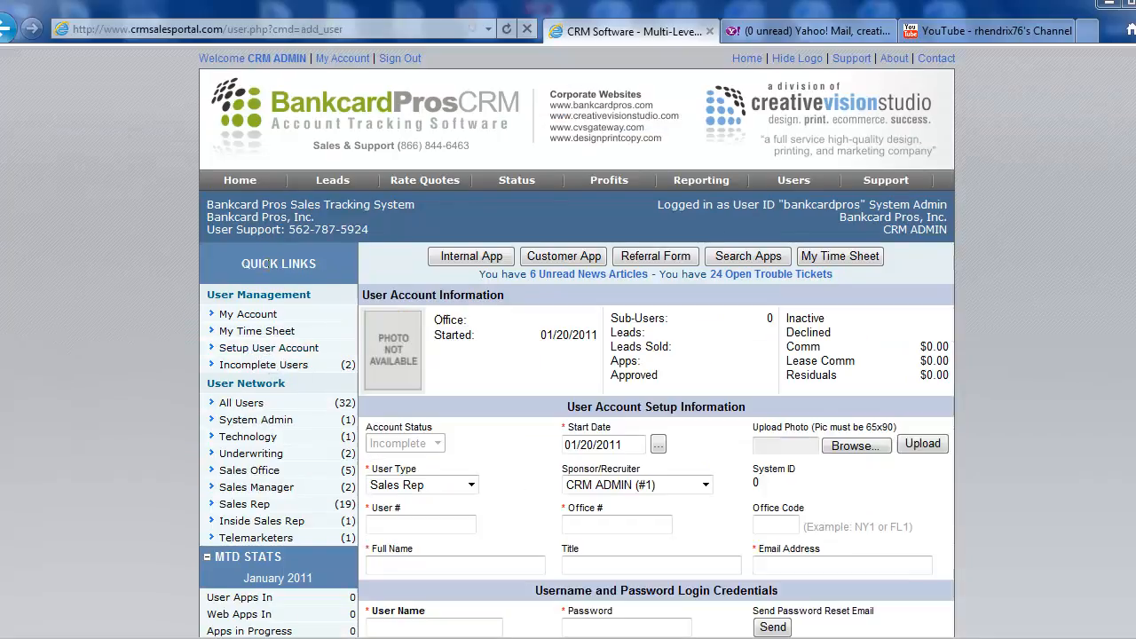
scroll(977, 337, "down", 1)
scroll(977, 338, "up", 1)
scroll(977, 337, "down", 2)
scroll(977, 337, "up", 1)
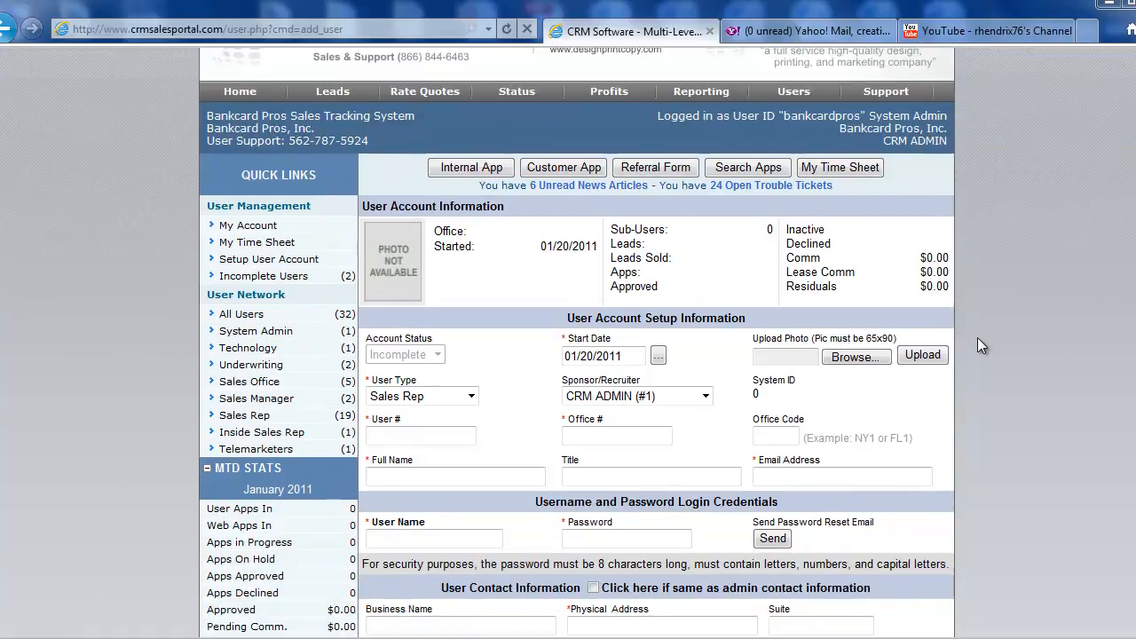
Review the user types available for the account and list the existing Sales Office user accounts
left_click(471, 397)
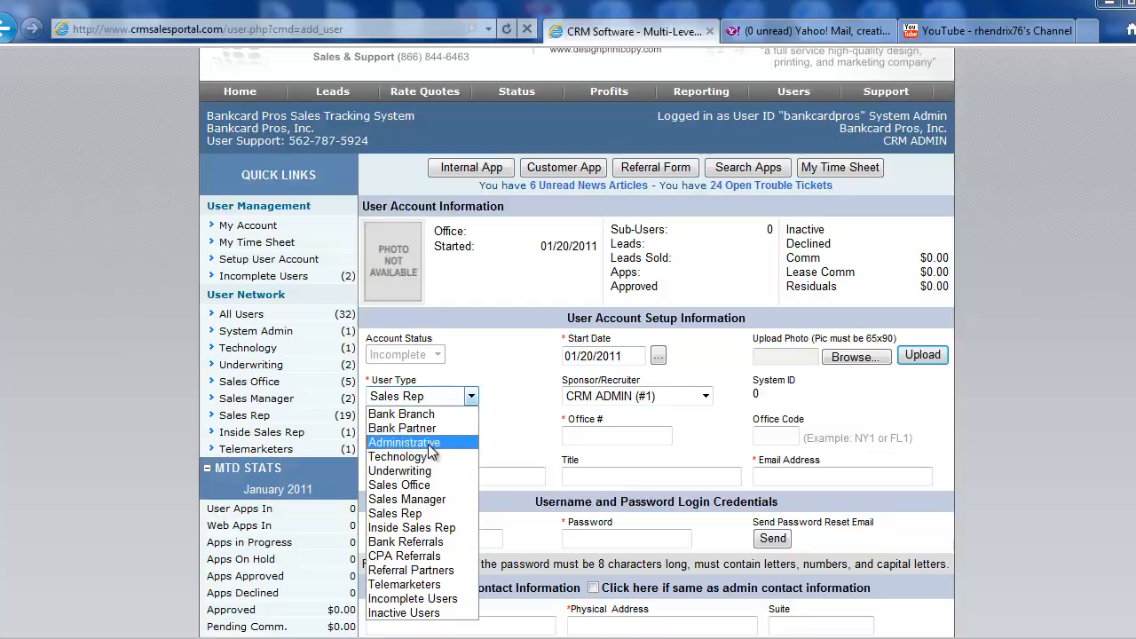
left_click(495, 392)
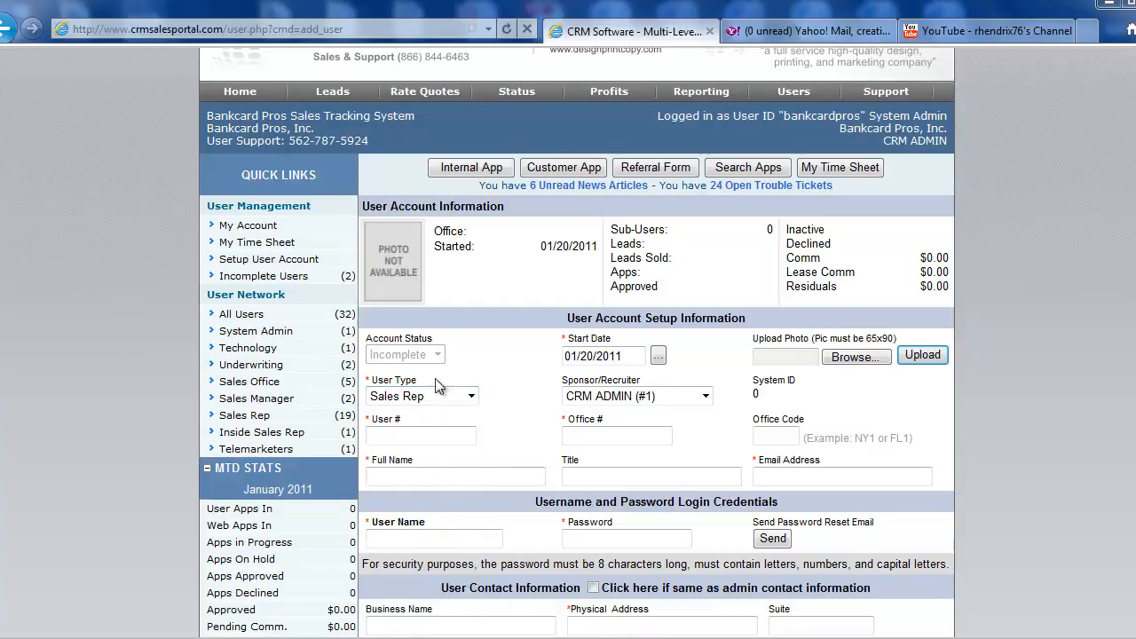
left_click(474, 396)
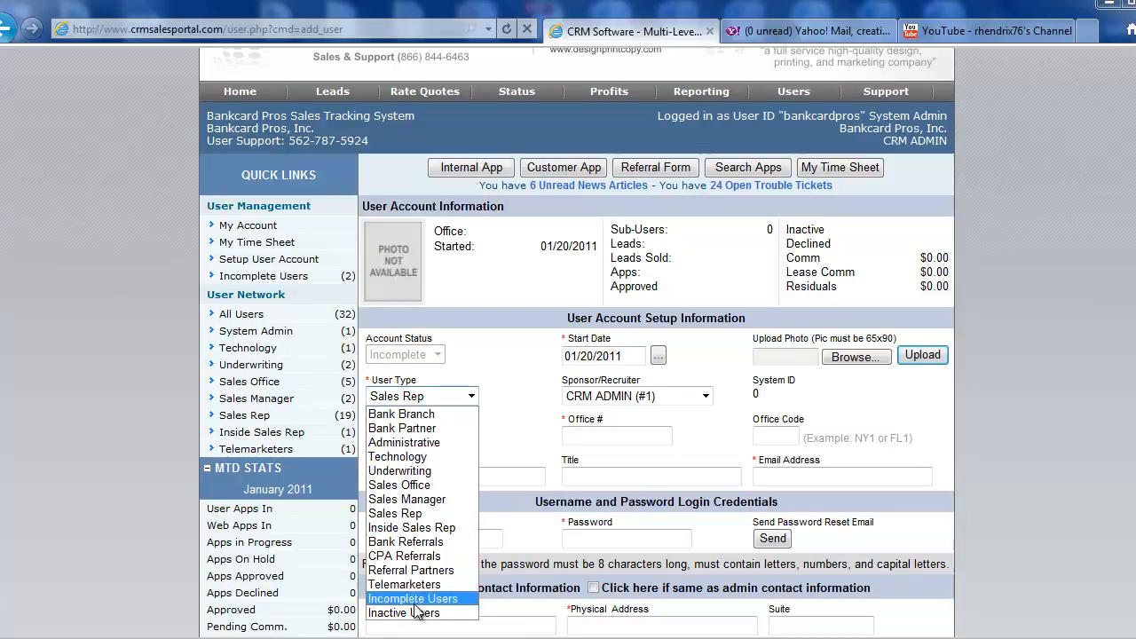
left_click(395, 515)
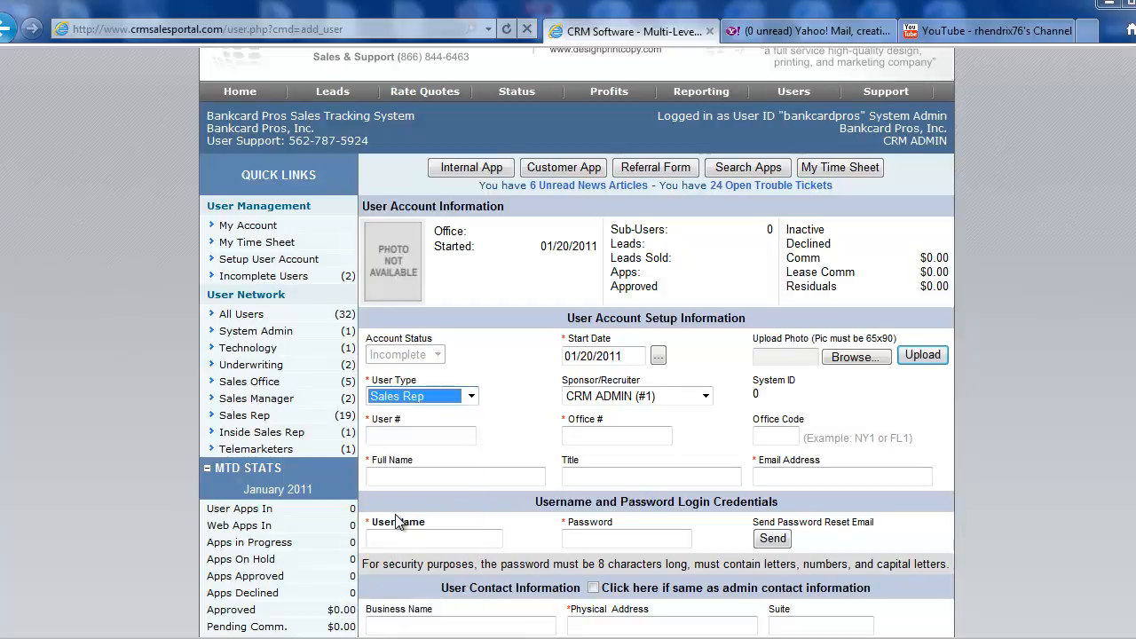
left_click(492, 394)
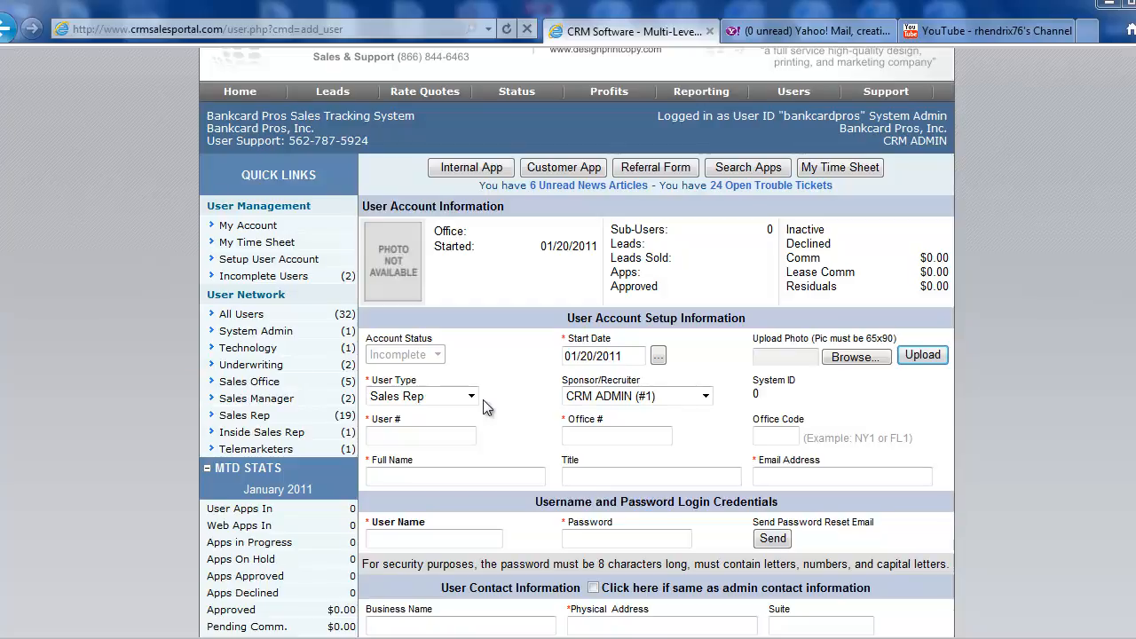
left_click(269, 389)
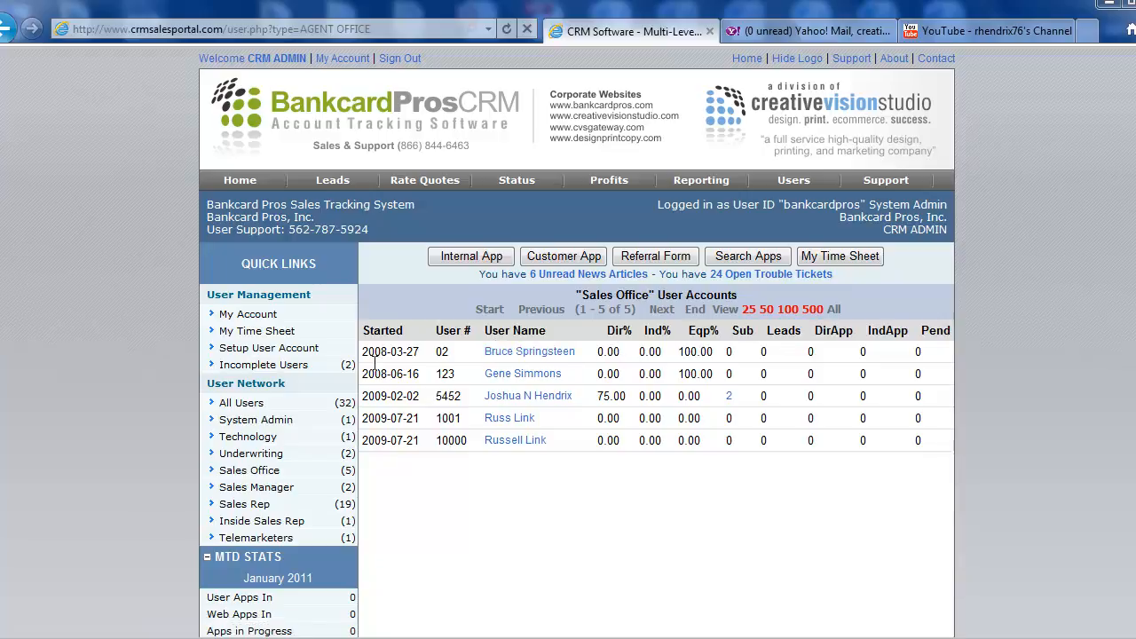
Start a new user account with the user type Sales Rep and Bruce Springsteen as sponsor/recruiter
left_click(272, 348)
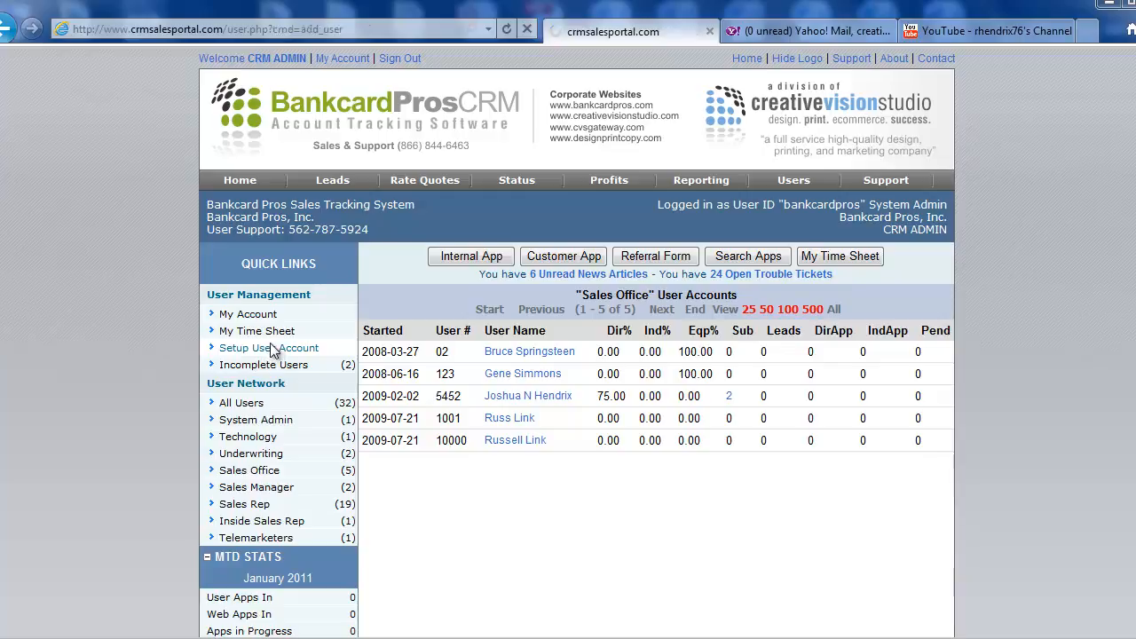
left_click(471, 485)
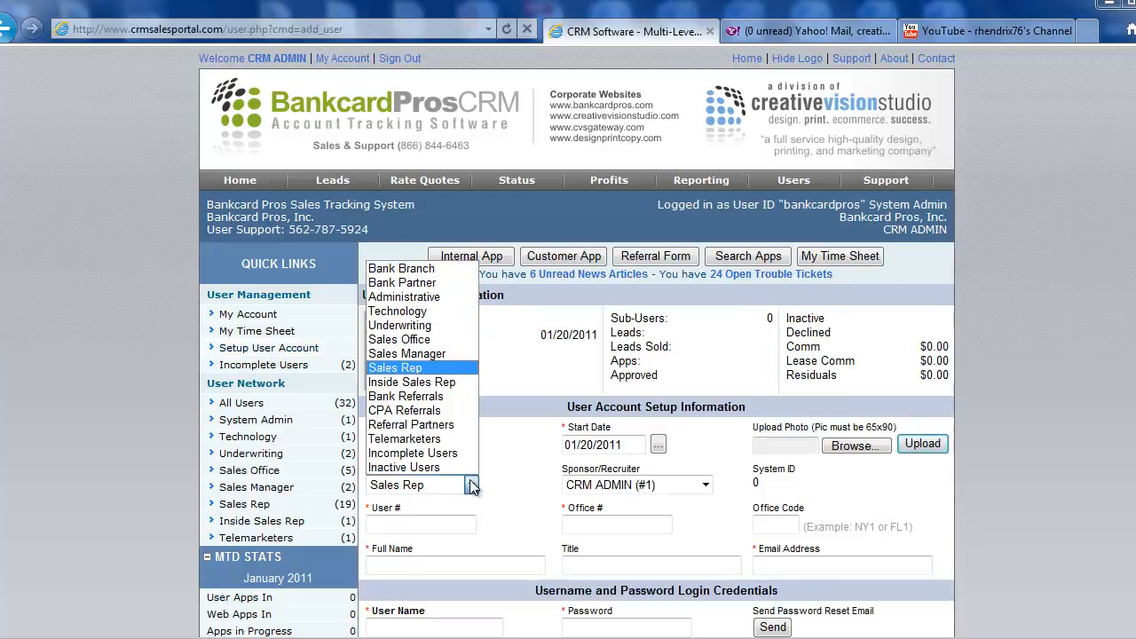
left_click(409, 369)
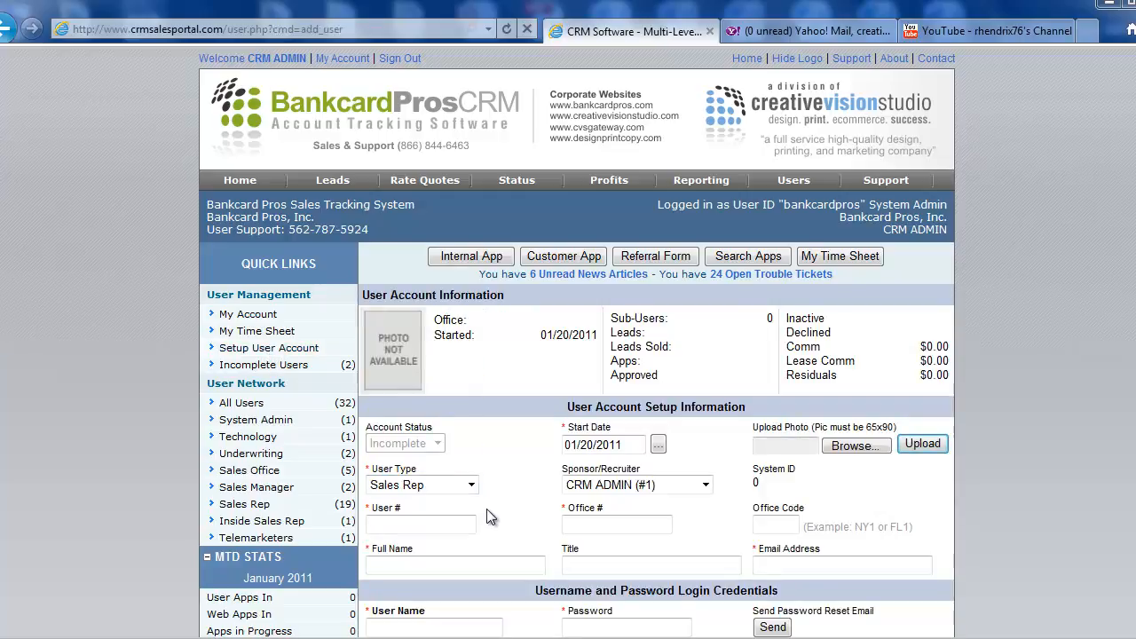
left_click(631, 485)
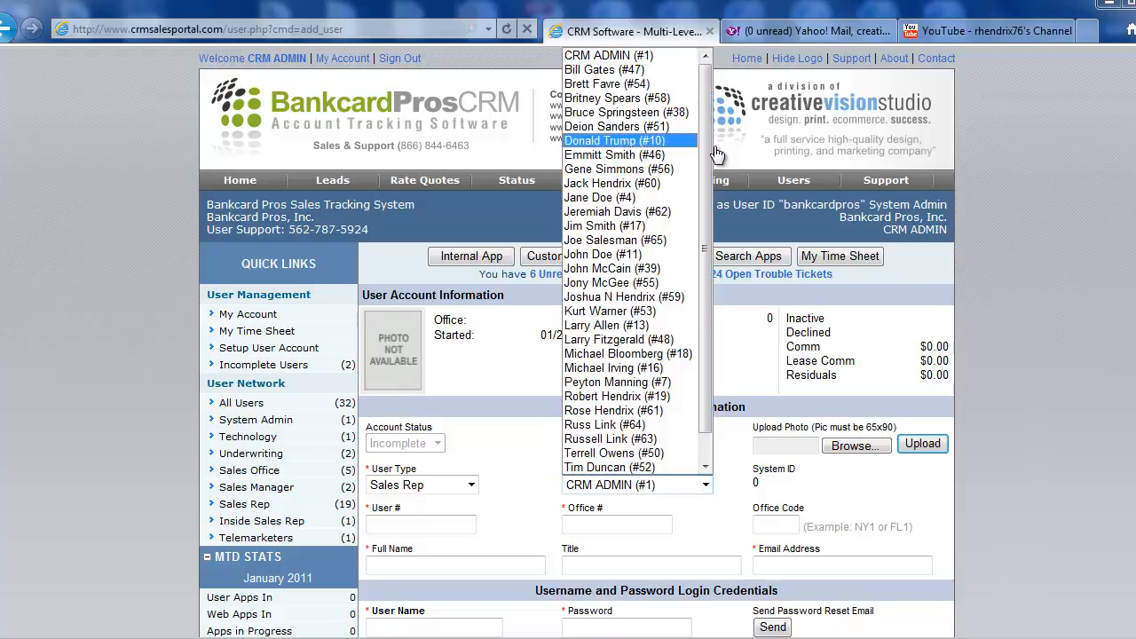
left_click(630, 112)
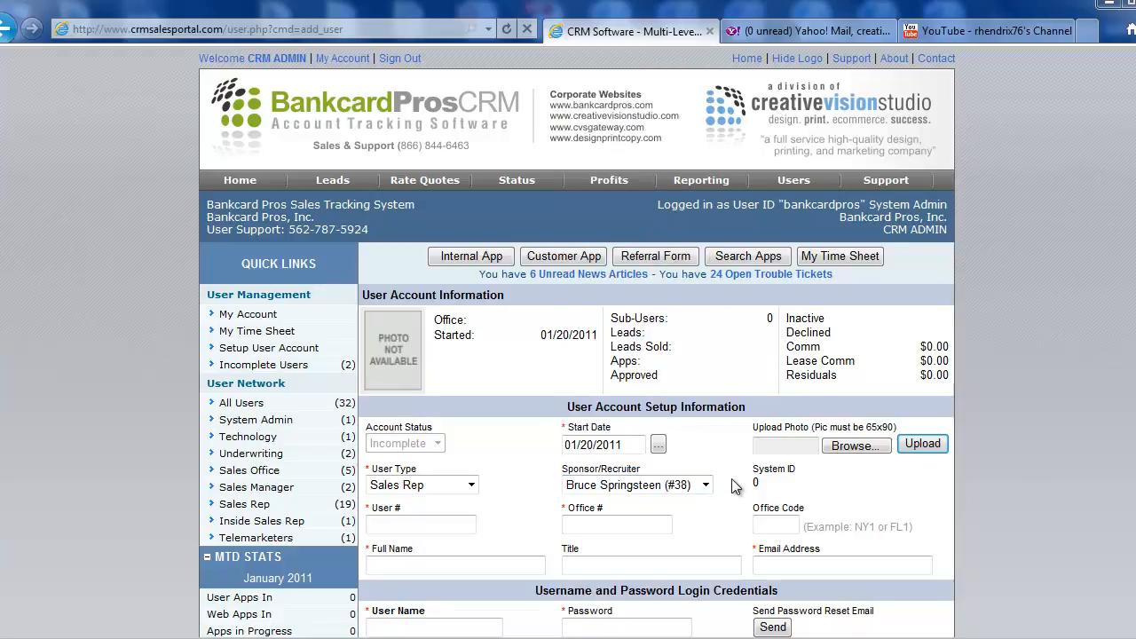
Enter the new rep's user number, the office number 001 and the office code LA1
scroll(733, 485, "down", 1)
left_click(443, 436)
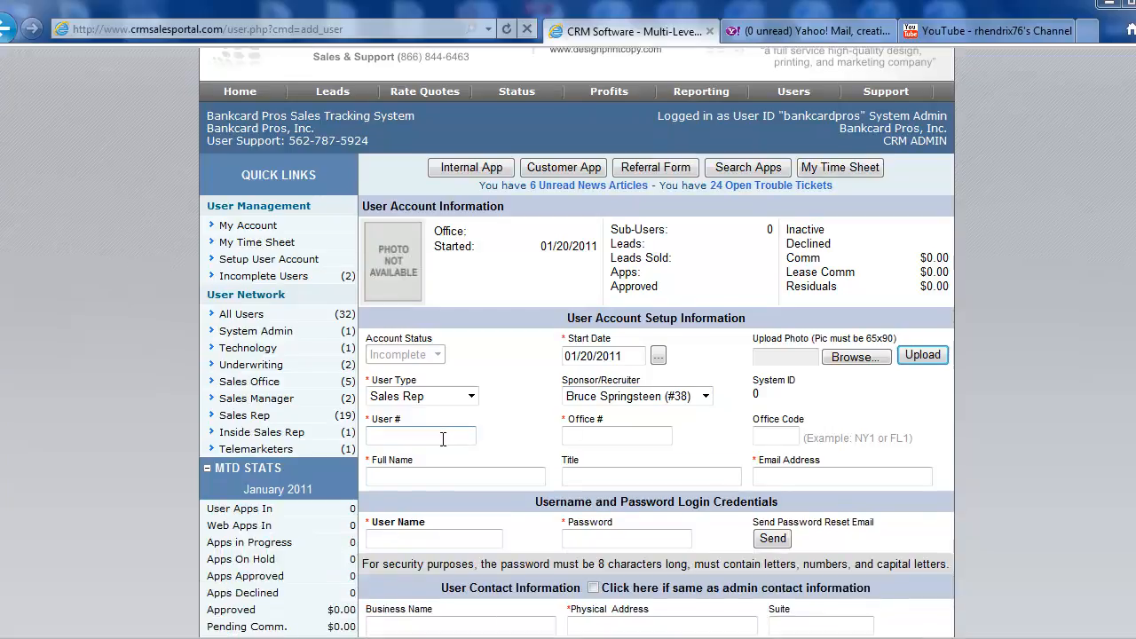
type("356343")
left_click(601, 436)
type("001")
key("Tab")
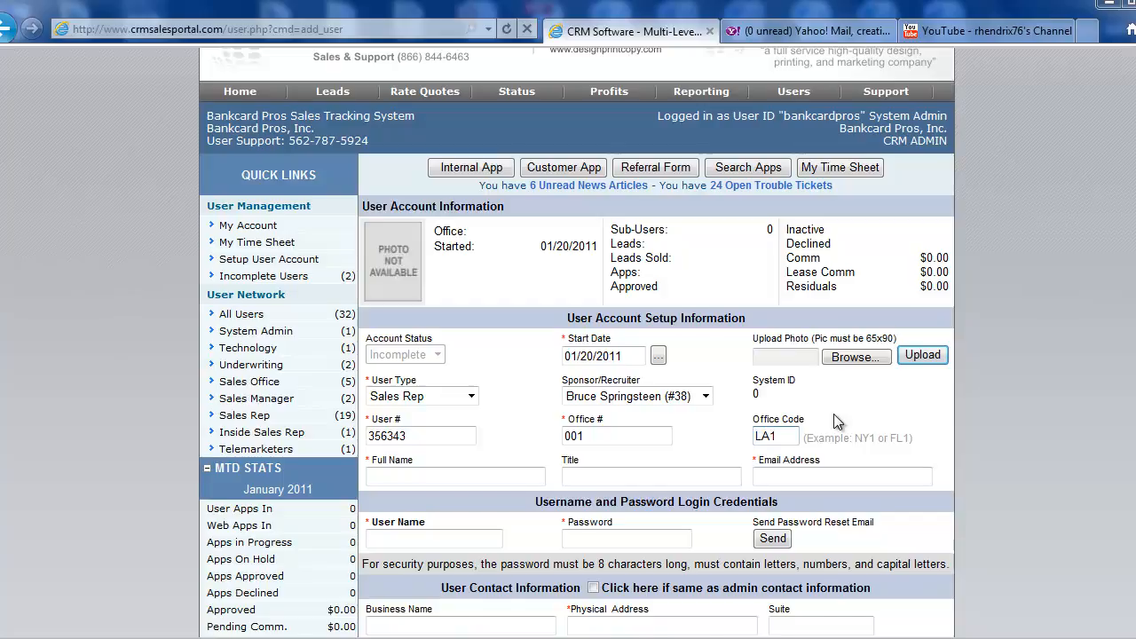
Enter the rep's full name, the title Account Executive and the rep's e-mail address
scroll(833, 414, "down", 2)
left_click(456, 391)
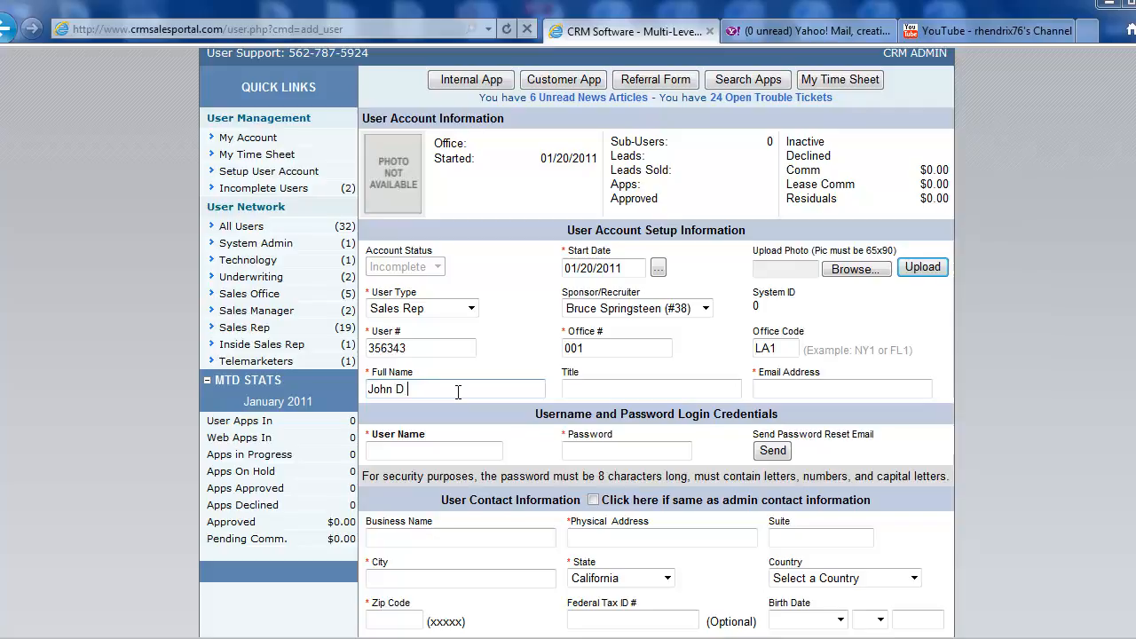
type("oe")
key("Tab")
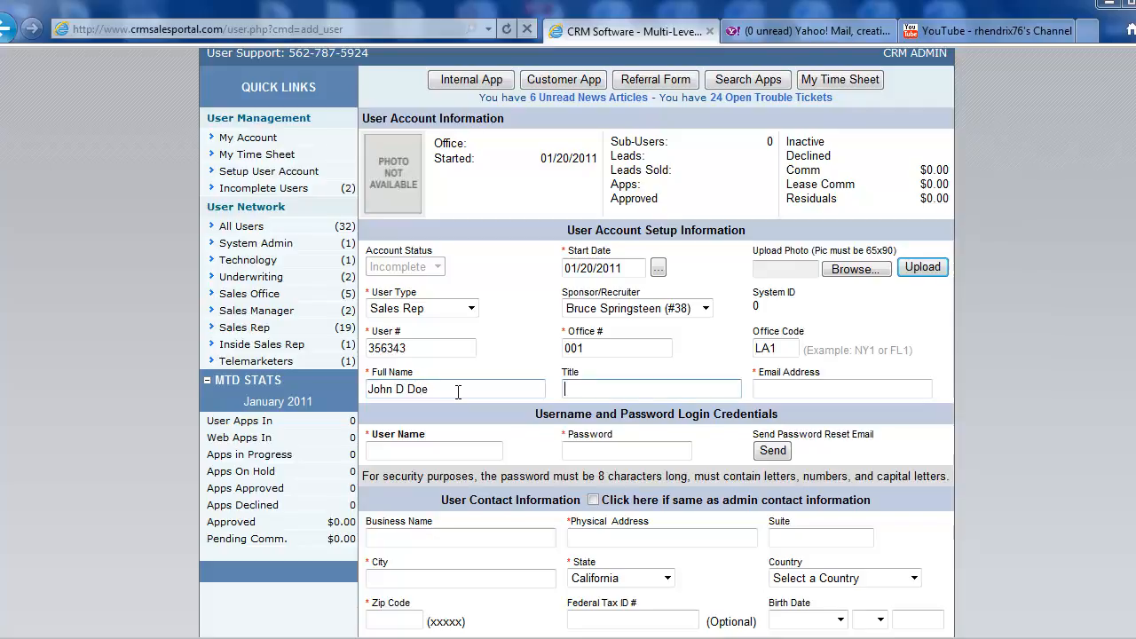
type("Account Executive")
key("Tab")
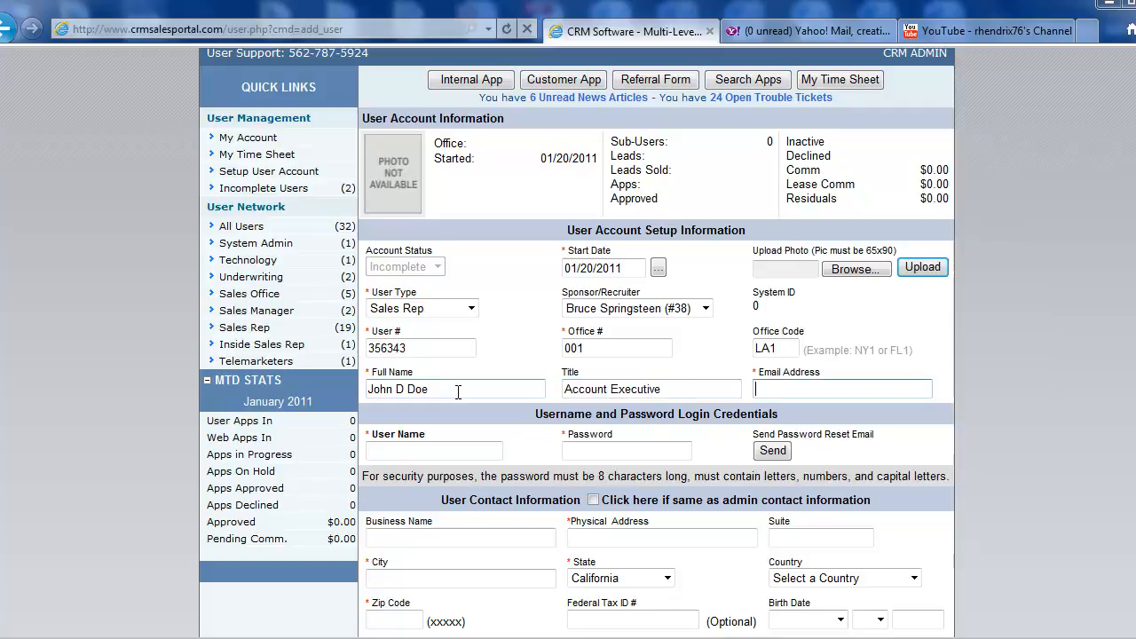
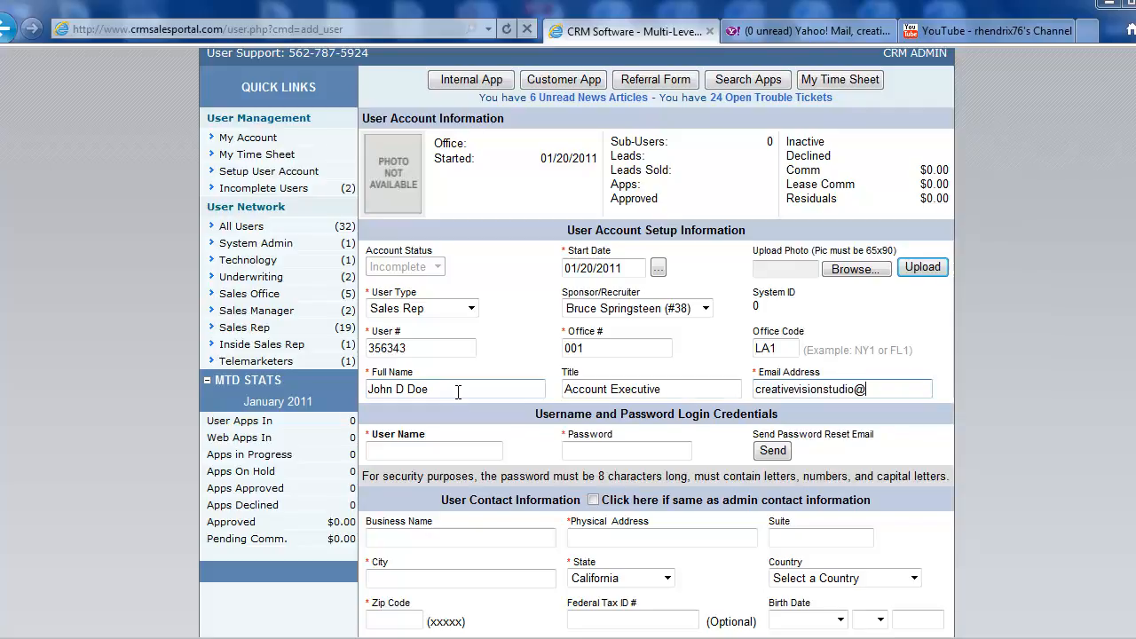
Enter the new rep's login user name and password in the login credentials
left_click(449, 453)
scroll(449, 448, "down", 1)
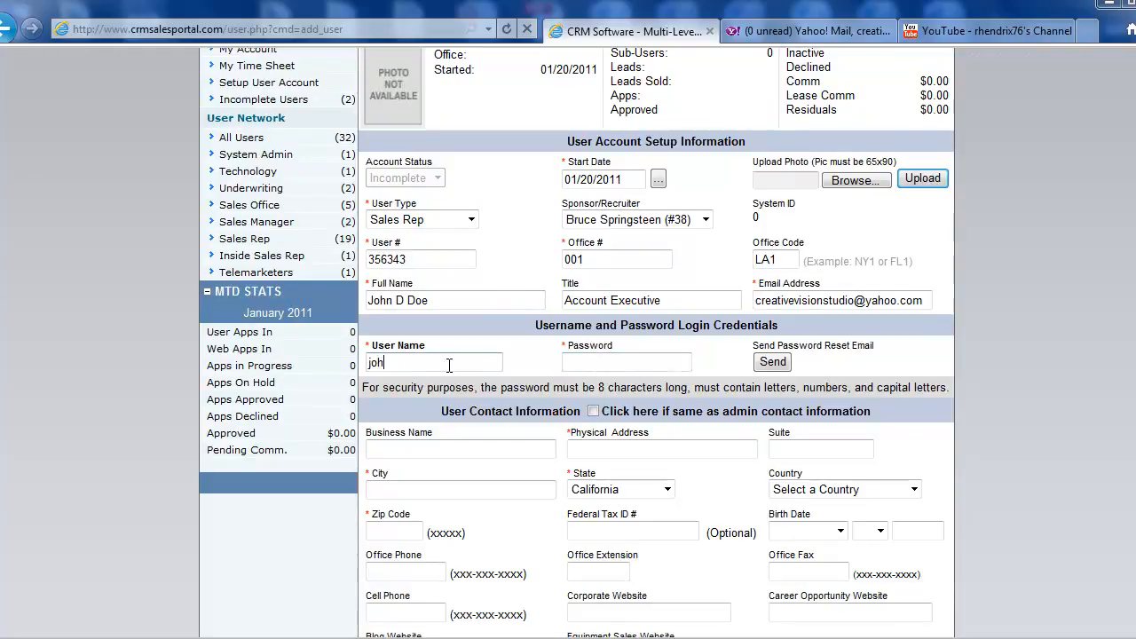
type("johnddoe")
left_click(587, 366)
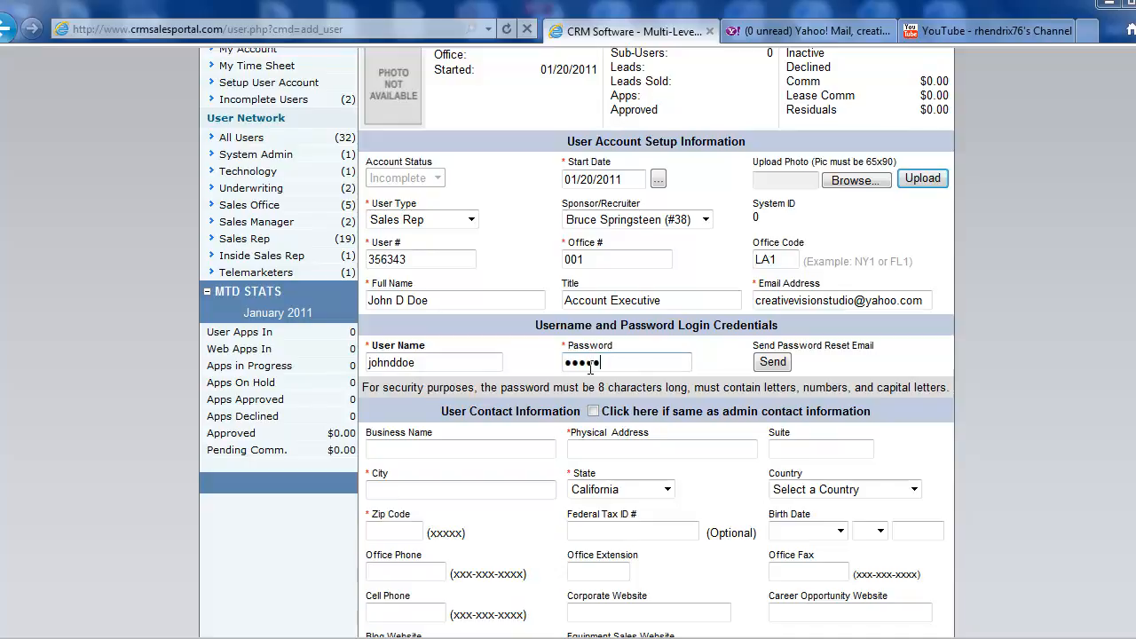
Examine the user contact information fields, covering business name, address, phone numbers and website addresses
scroll(585, 373, "down", 2)
left_click(531, 362)
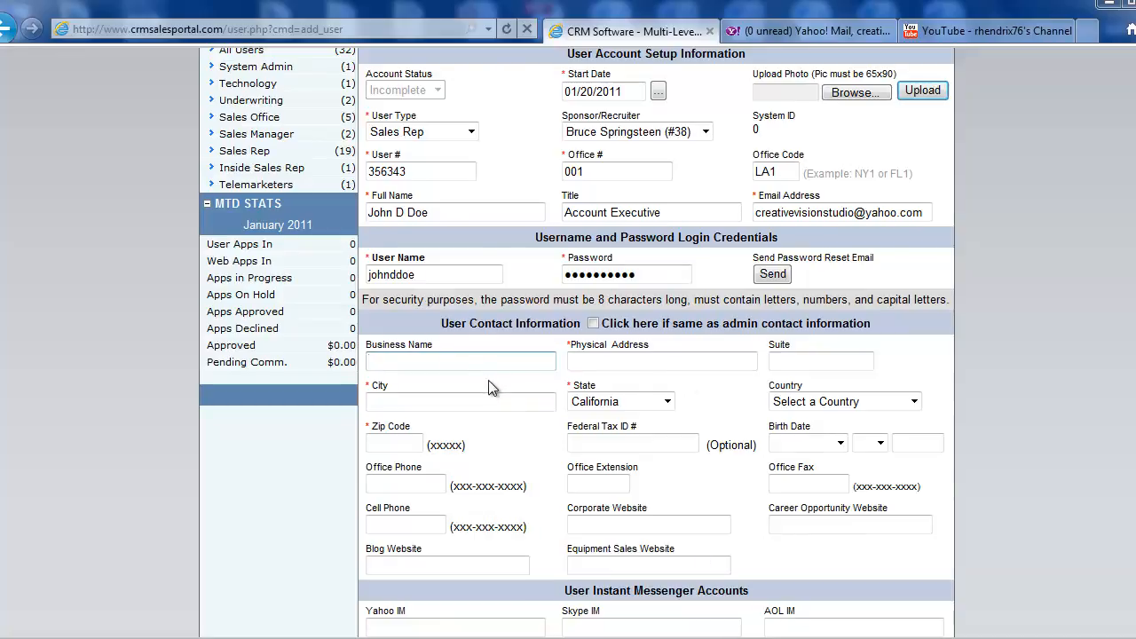
scroll(494, 387, "down", 2)
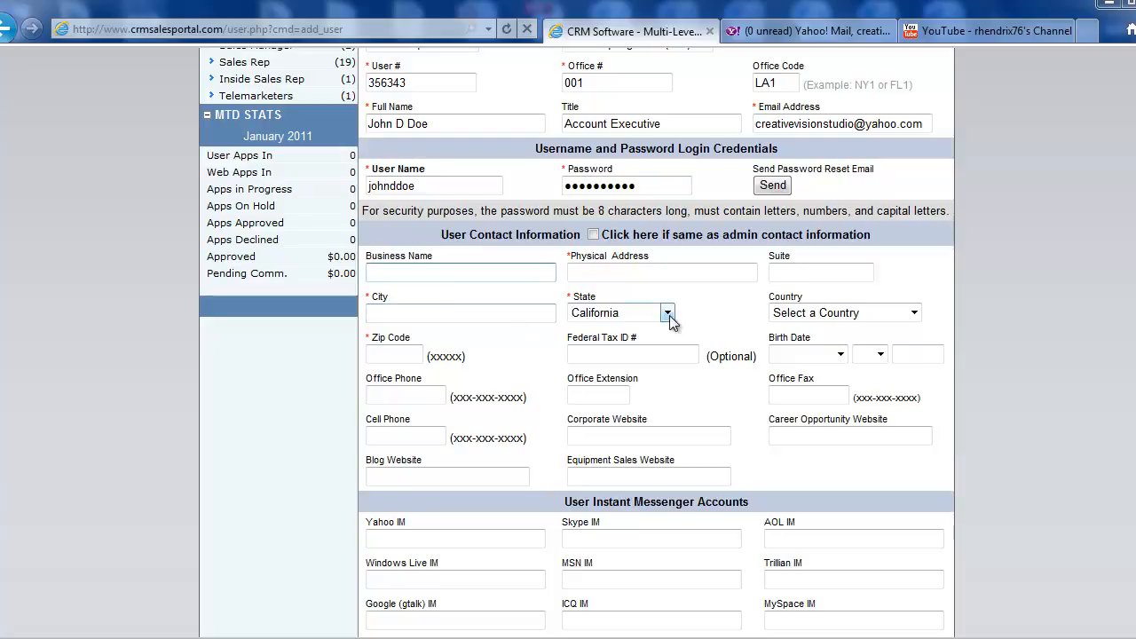
left_click(409, 348)
left_click(615, 348)
left_click(377, 396)
left_click(588, 391)
left_click(793, 394)
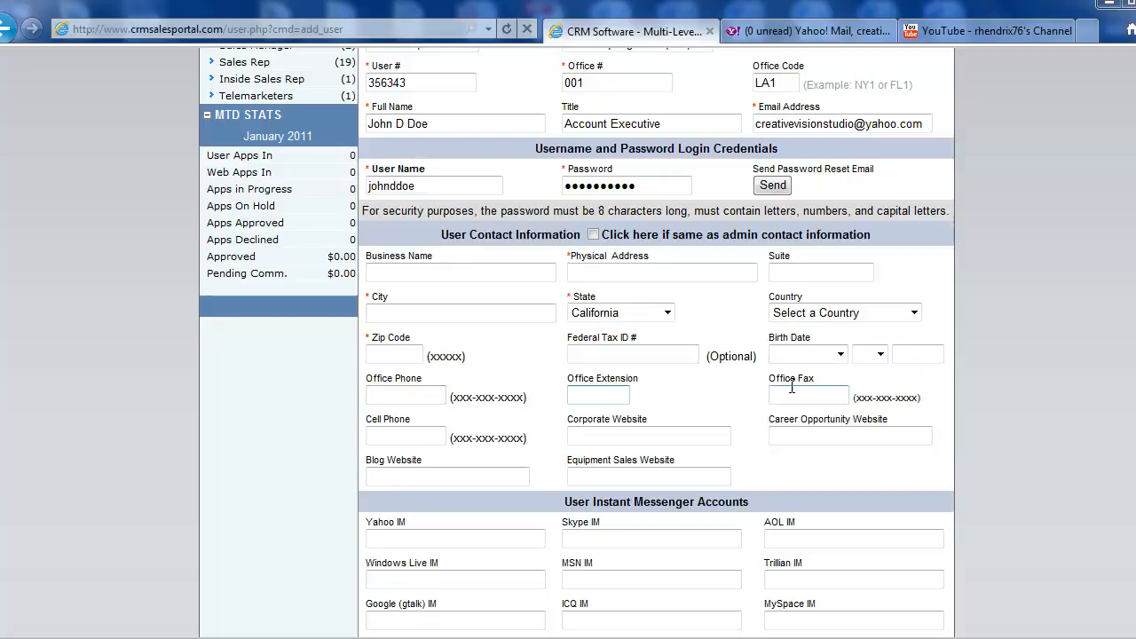
left_click(390, 435)
left_click(586, 436)
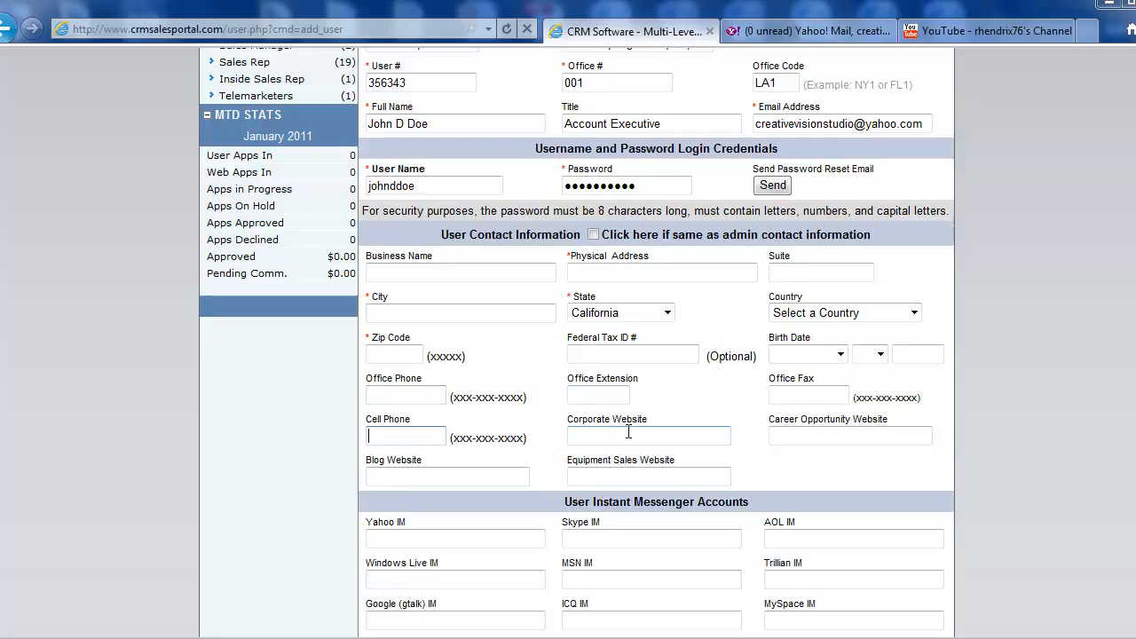
left_click(857, 438)
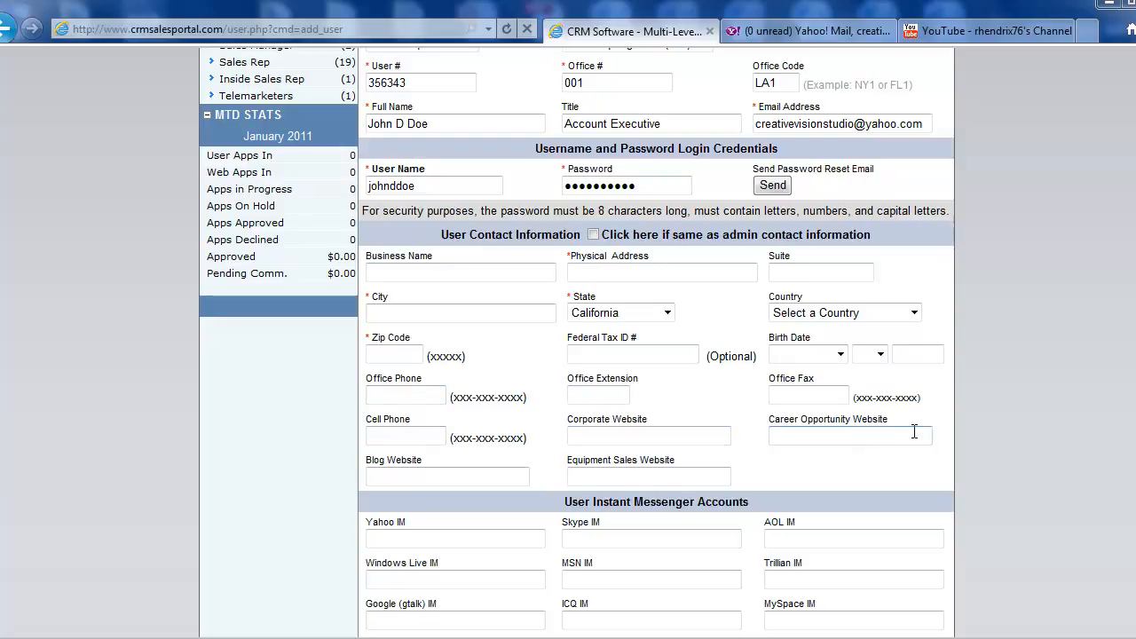
left_click(430, 475)
left_click(594, 473)
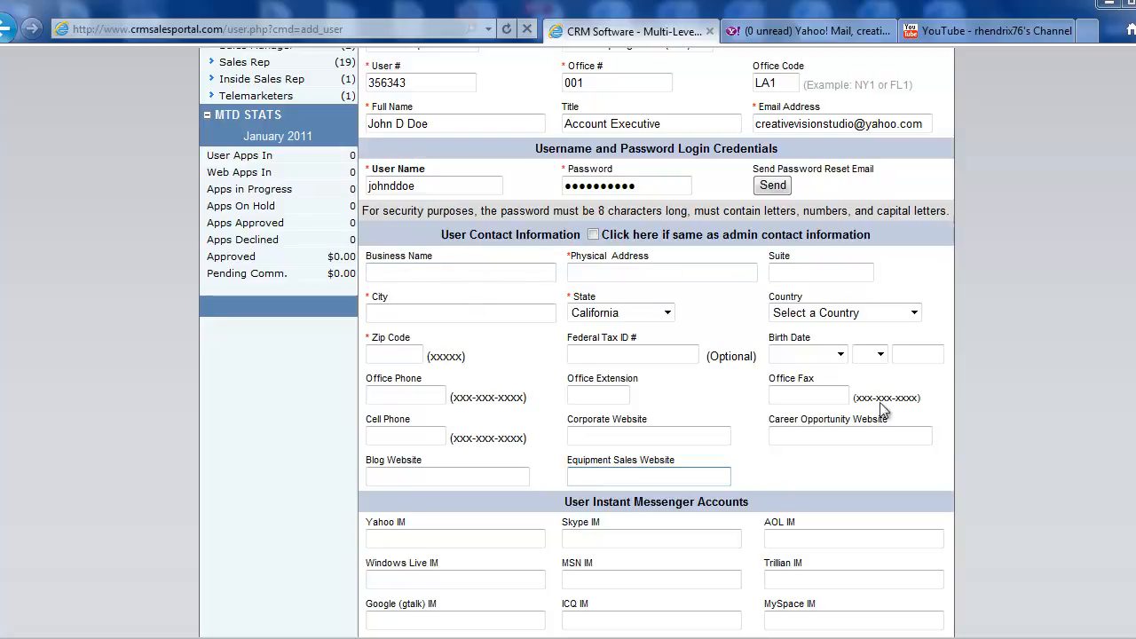
Fill the user contact information with the same details as the admin contact information
left_click(595, 235)
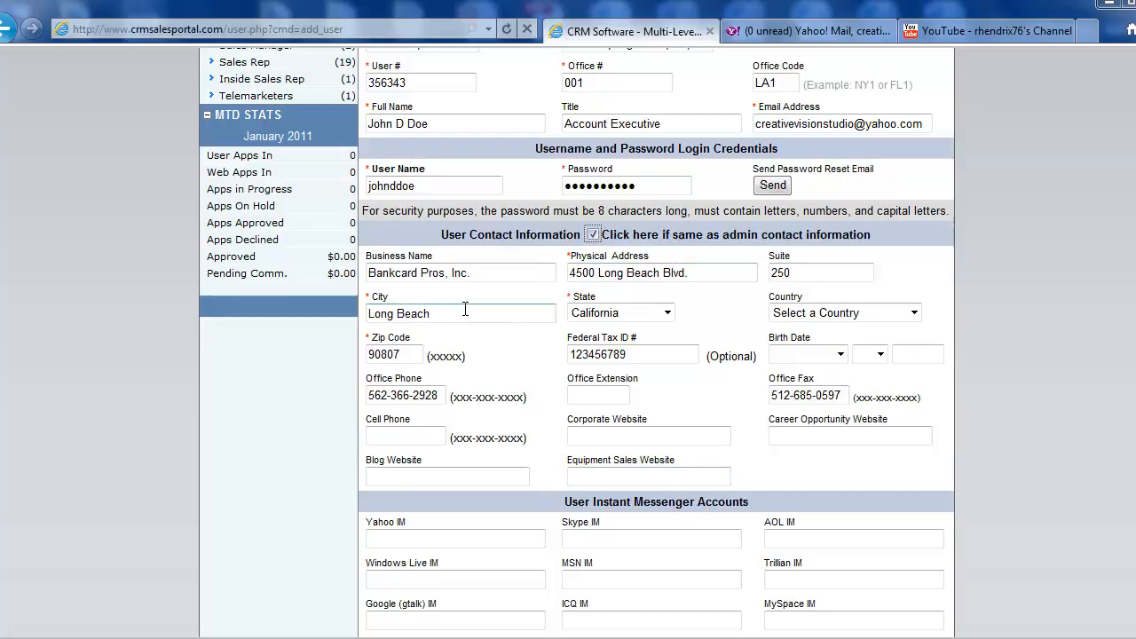
Copy the office phone number into the Cell Phone field of the user contact information
scroll(466, 309, "down", 2)
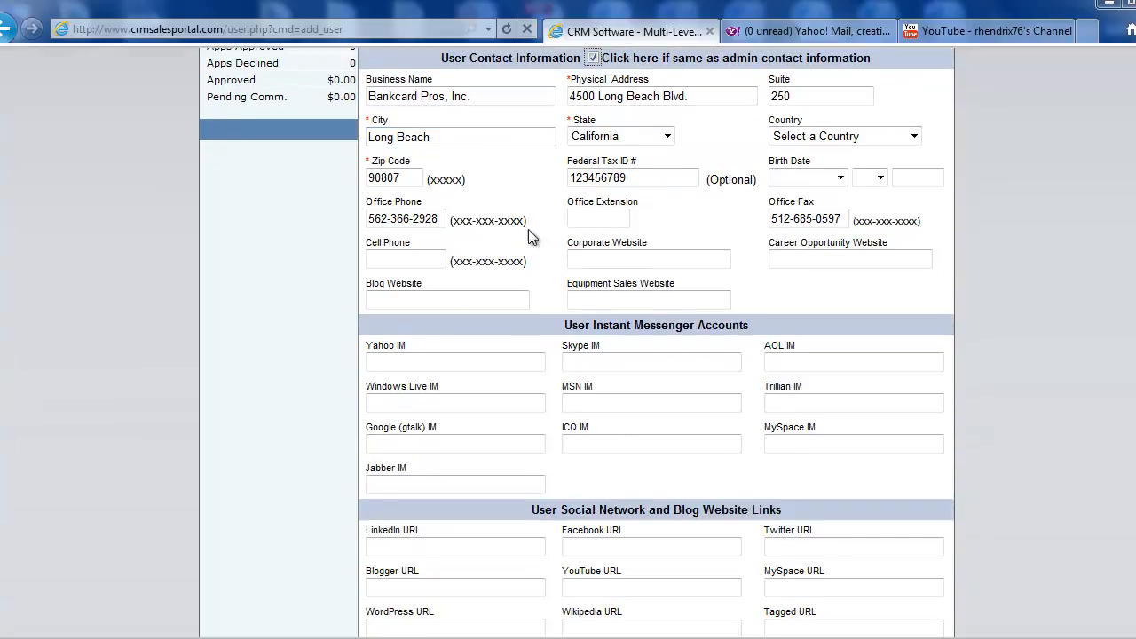
left_click_drag(448, 224, 366, 219)
key("ctrl+c")
left_click(426, 260)
key("ctrl+v")
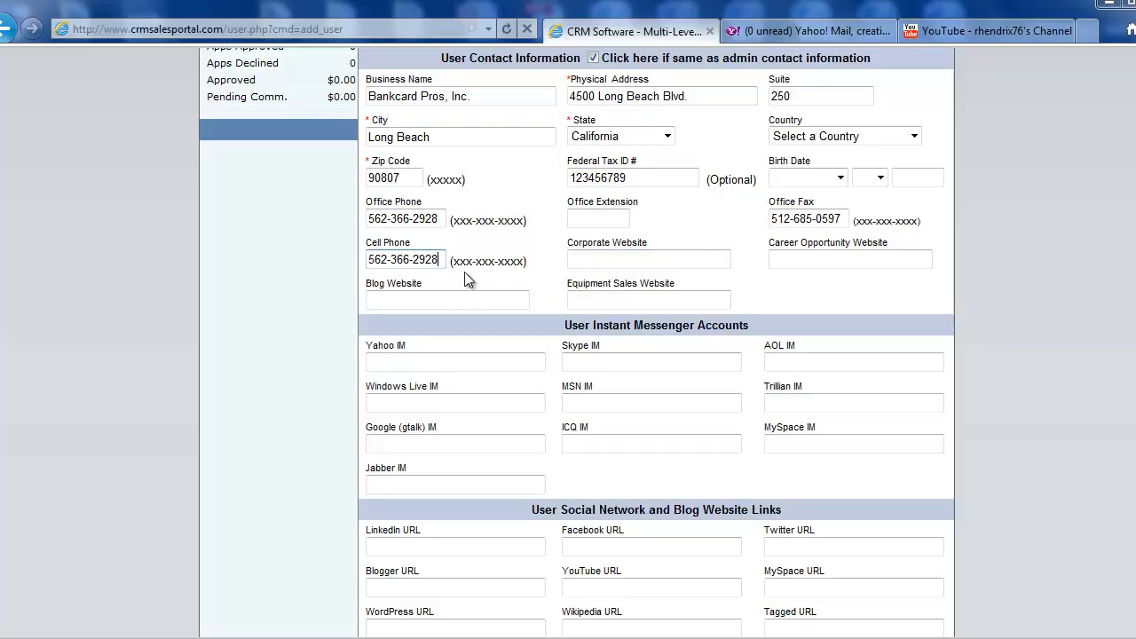
left_click(618, 257)
type("kca")
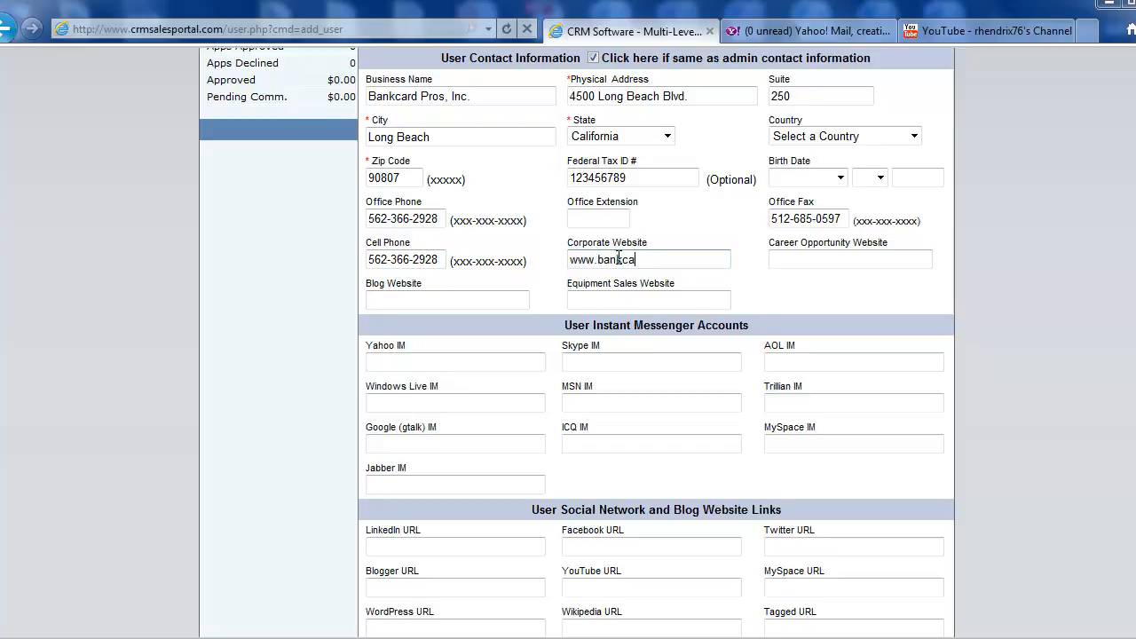
type("rdpros.com")
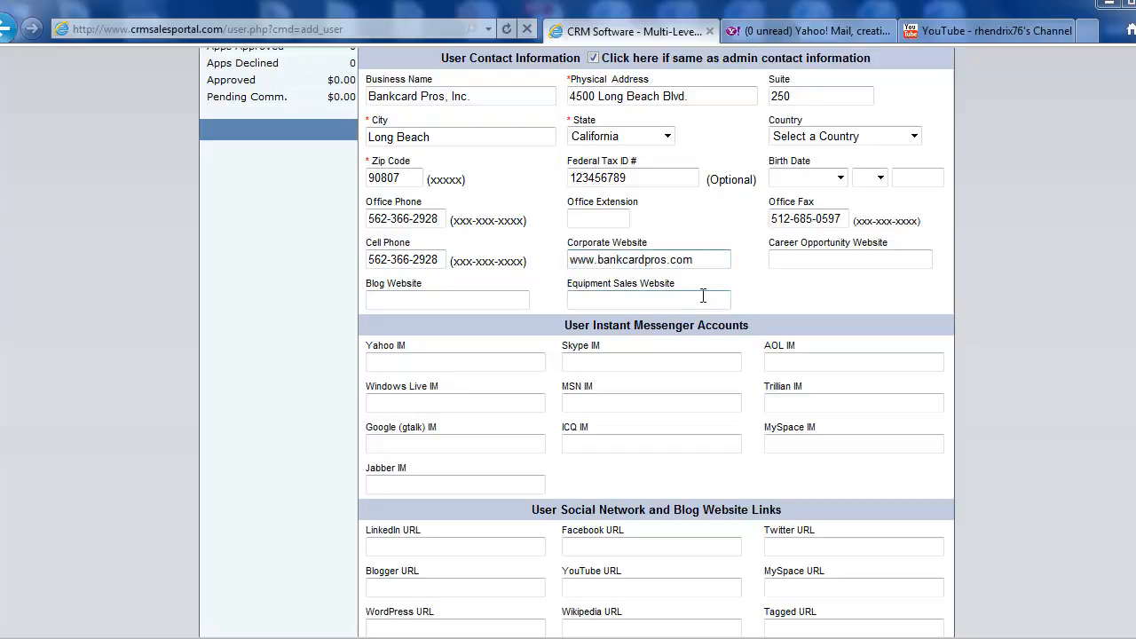
Copy the corporate website address into the Career Opportunity Website, Blog Website and Equipment Sales Website fields
left_click_drag(699, 258, 586, 258)
key("ctrl+c")
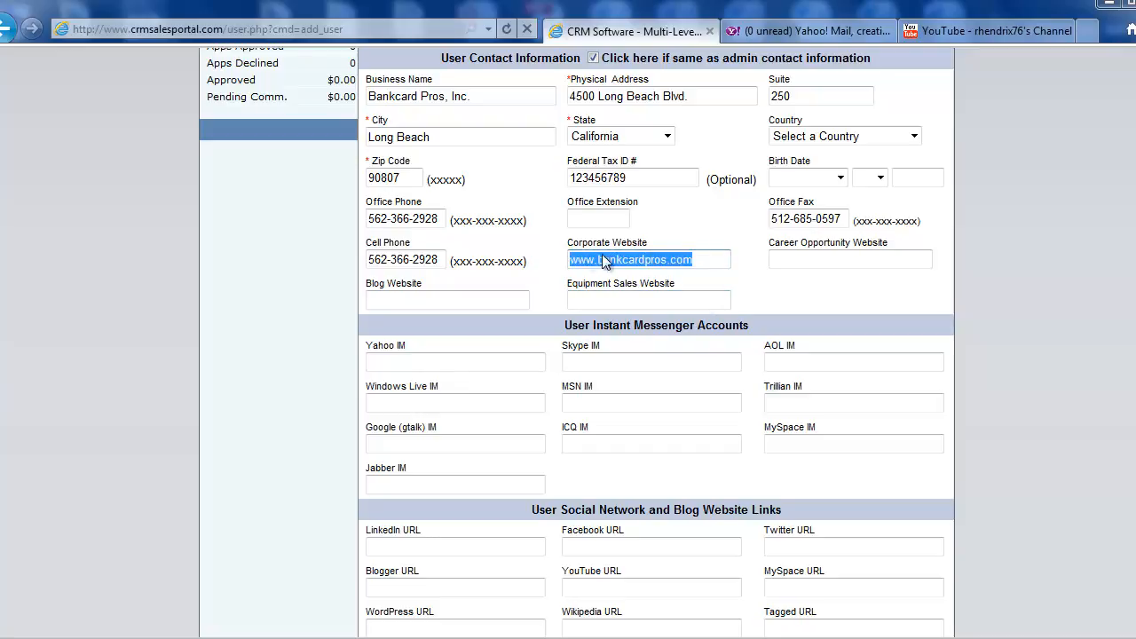
left_click(803, 258)
key("ctrl+v")
left_click(416, 299)
key("ctrl+v")
left_click(647, 298)
key("ctrl+v")
Examine the website address fields and the available user instant messenger account fields
scroll(844, 310, "up", 1)
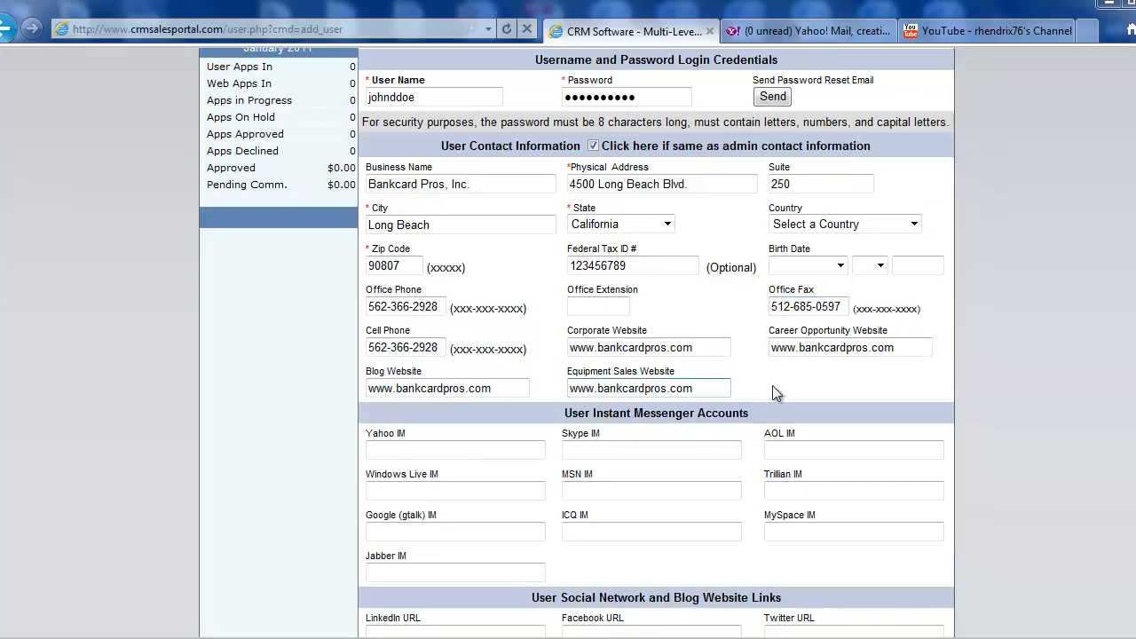
double_click(683, 347)
left_click_drag(655, 349, 568, 348)
left_click(797, 363)
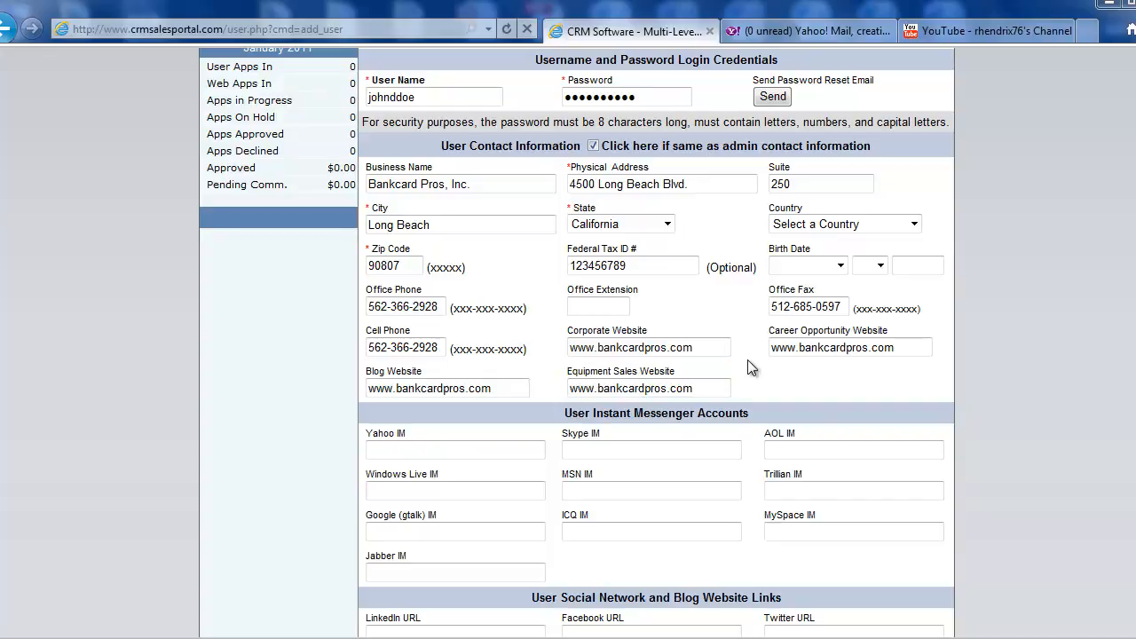
scroll(748, 360, "down", 2)
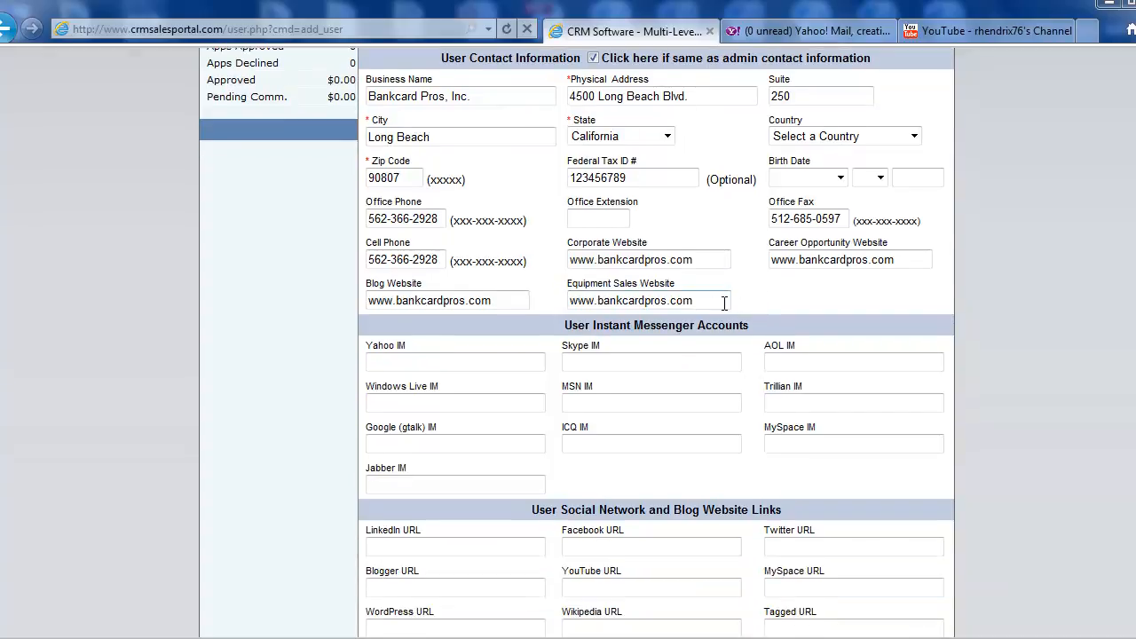
scroll(746, 284, "up", 2)
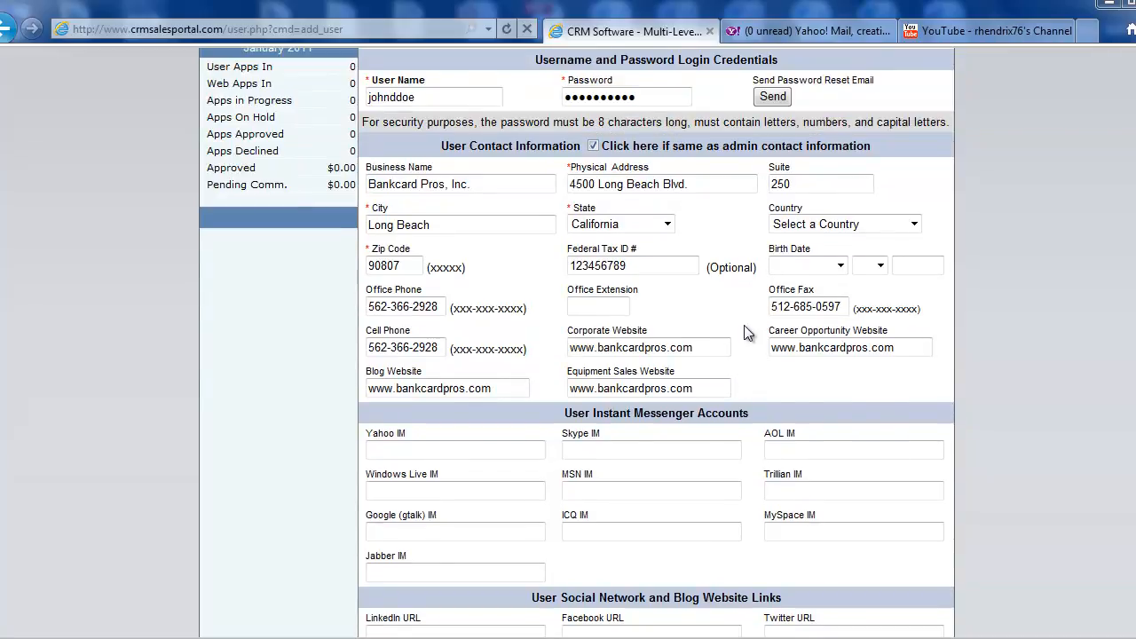
scroll(748, 337, "down", 2)
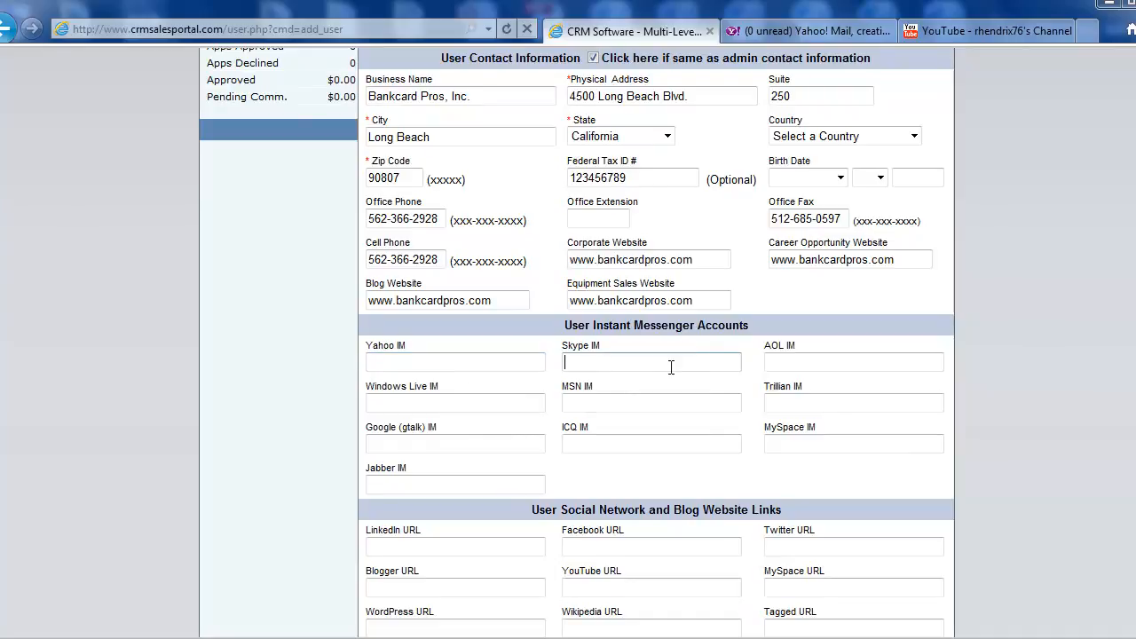
left_click(827, 366)
left_click(508, 402)
left_click(790, 402)
left_click(458, 444)
left_click(462, 365)
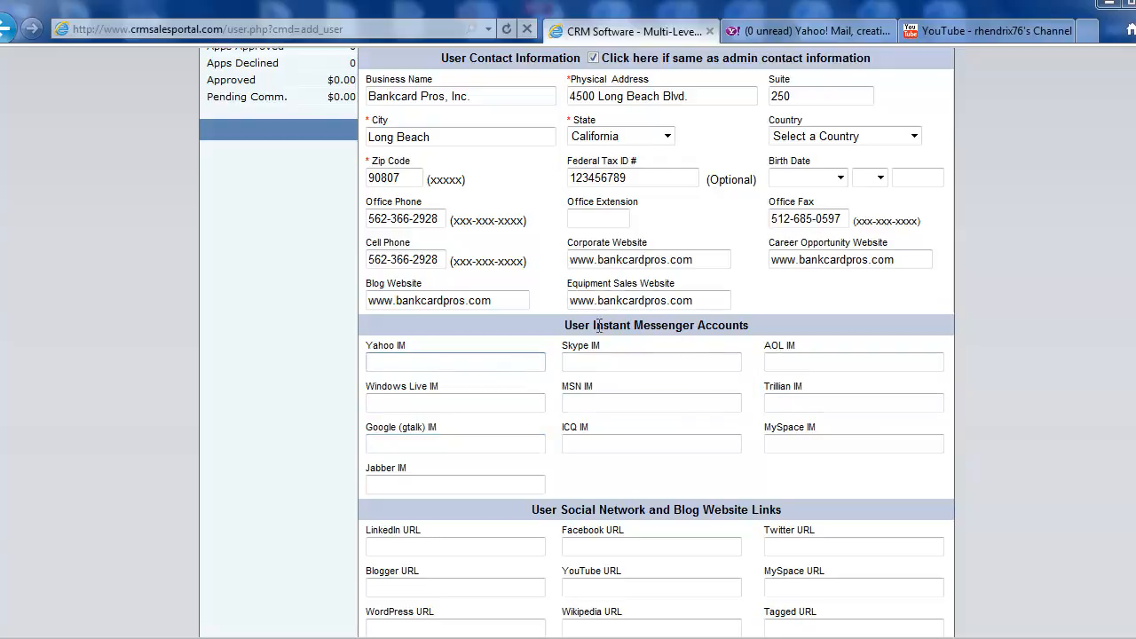
Copy bankcardpros from the equipment sales website into the Yahoo, Windows Live, Google (gtalk) and Jabber IM fields
left_click_drag(667, 300, 598, 301)
left_click(427, 363)
key("ctrl+v")
left_click(463, 403)
key("ctrl+v")
left_click(446, 444)
key("ctrl+v")
left_click(450, 482)
key("ctrl+v")
Paste bankcardpros into the ICQ, MSN, Skype, AOL, Trillian and MySpace IM fields
left_click(612, 445)
key("ctrl+v")
left_click(634, 403)
key("ctrl+v")
left_click(727, 361)
key("ctrl+v")
left_click(839, 363)
key("ctrl+v")
left_click(837, 400)
key("ctrl+v")
left_click(840, 444)
key("ctrl+v")
scroll(1013, 419, "down", 3)
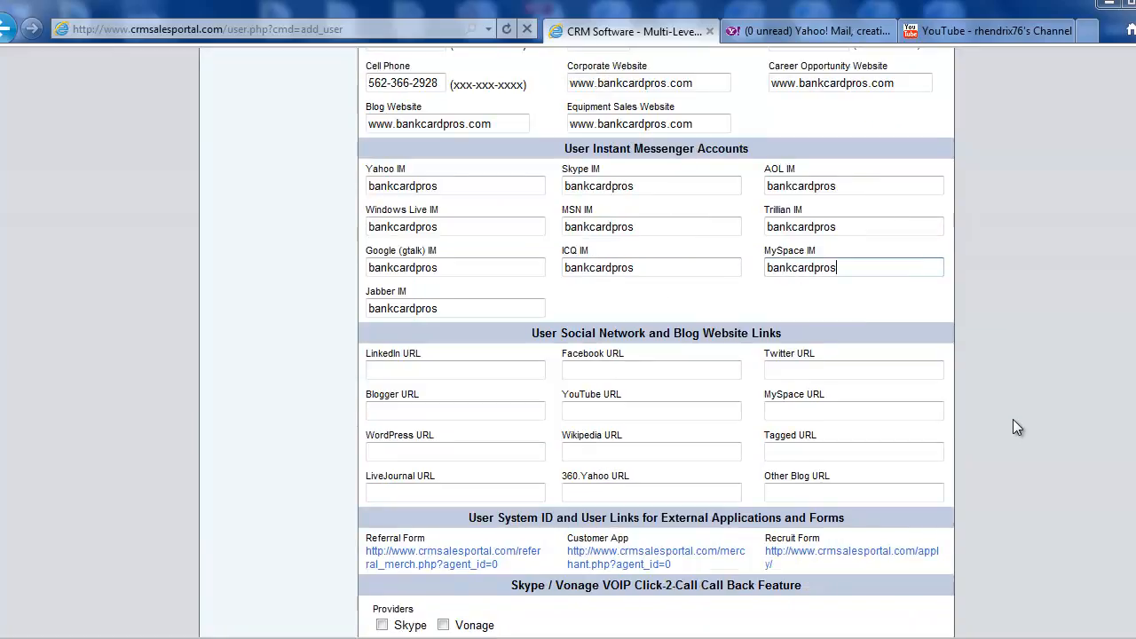
scroll(1012, 419, "down", 2)
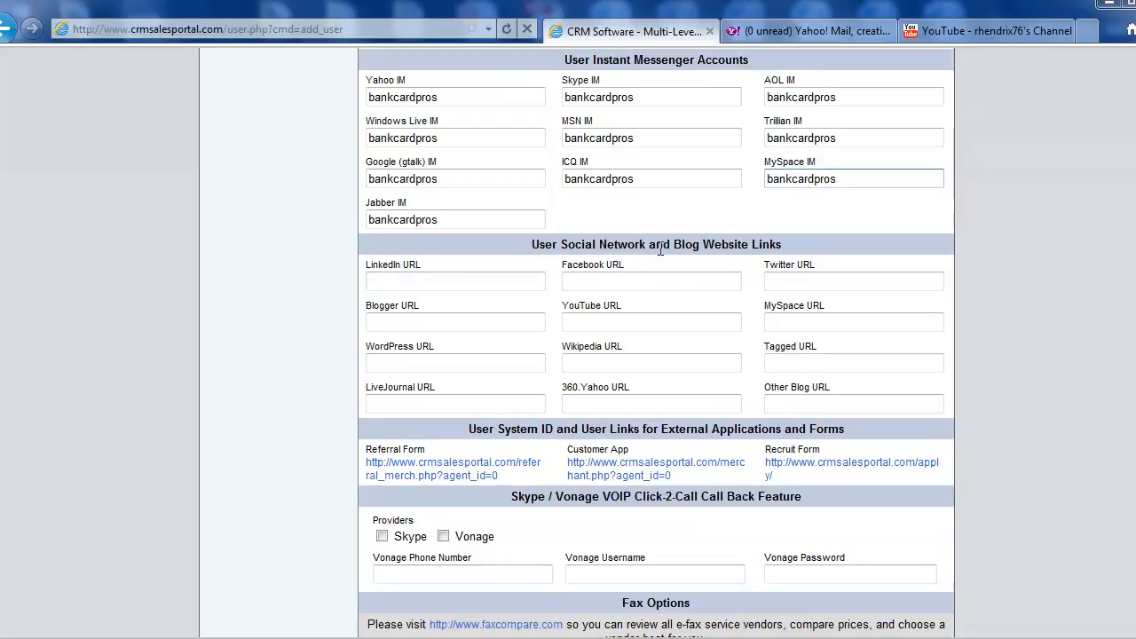
scroll(704, 257, "up", 2)
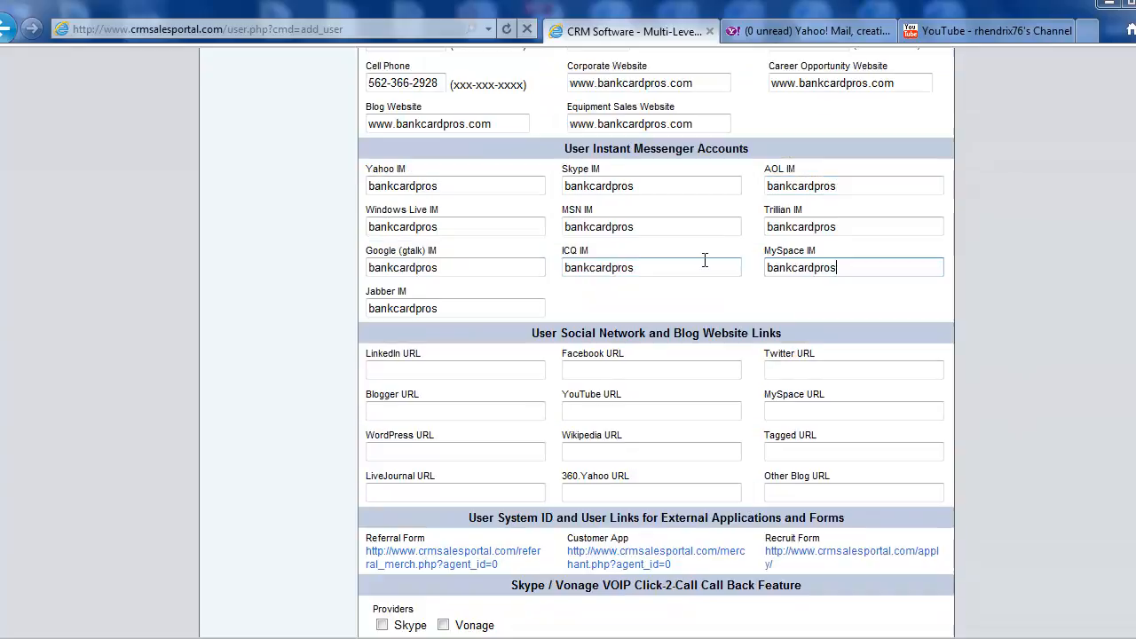
left_click_drag(710, 129, 590, 128)
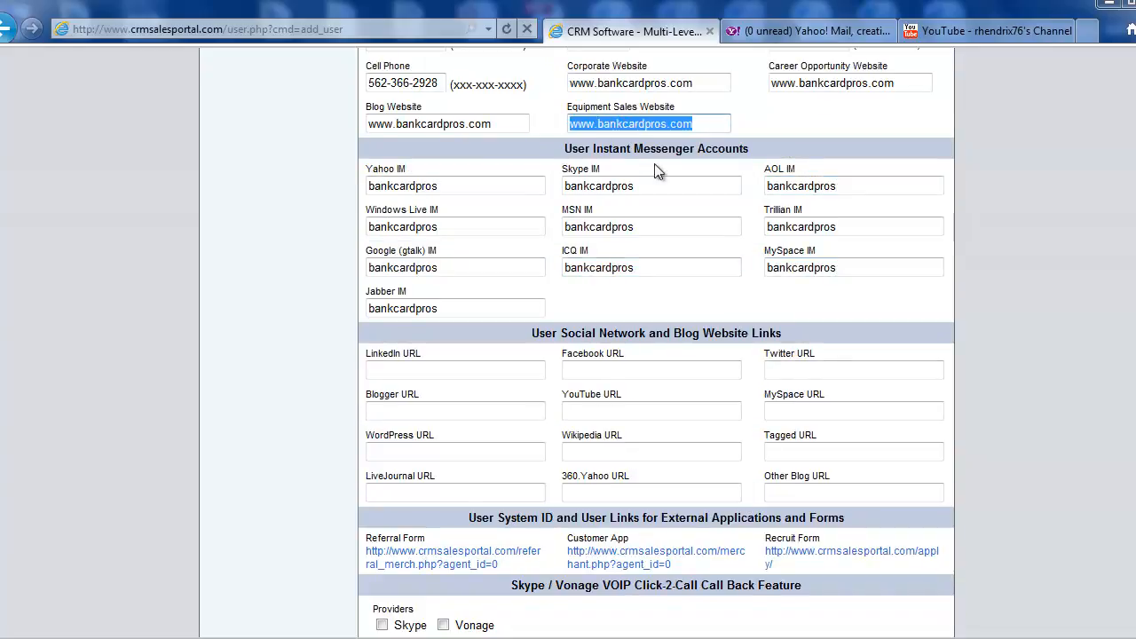
left_click(438, 370)
key("ctrl+v")
left_click(453, 410)
key("ctrl+v")
left_click(459, 449)
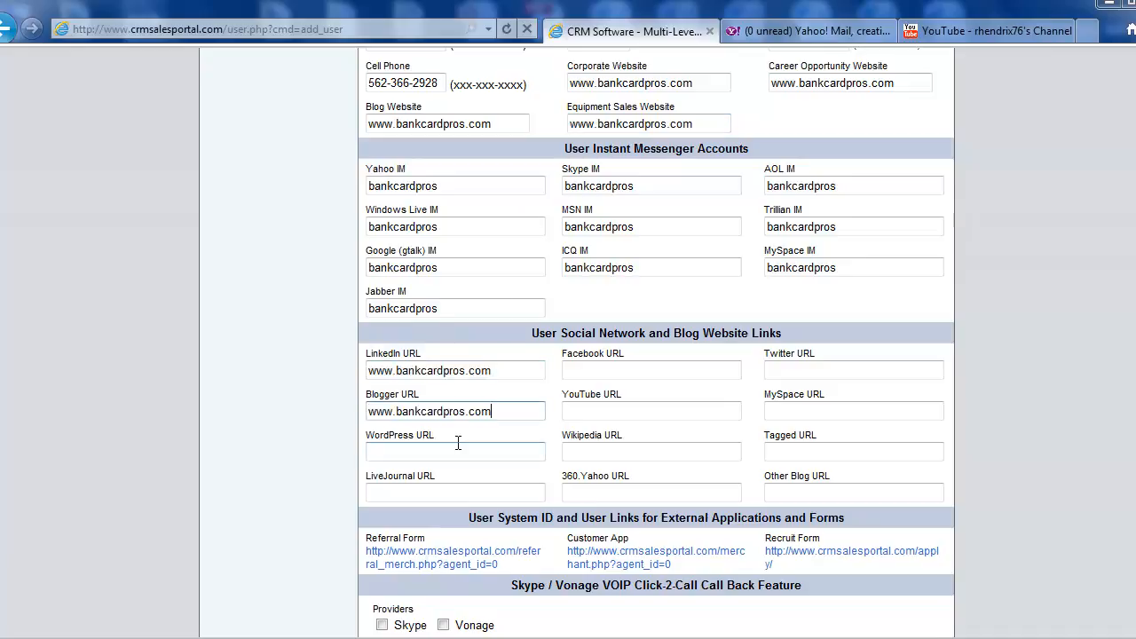
key("ctrl+v")
left_click(486, 494)
key("ctrl+v")
left_click(639, 452)
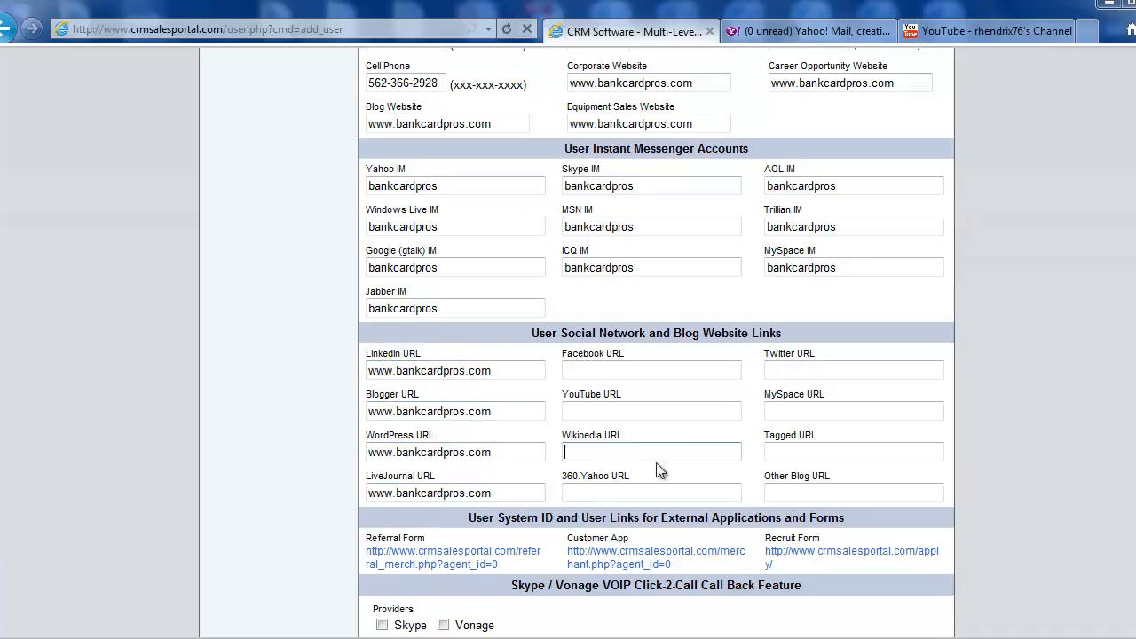
key("ctrl+v")
left_click(674, 487)
key("ctrl+v")
left_click(677, 406)
key("ctrl+v")
left_click(693, 369)
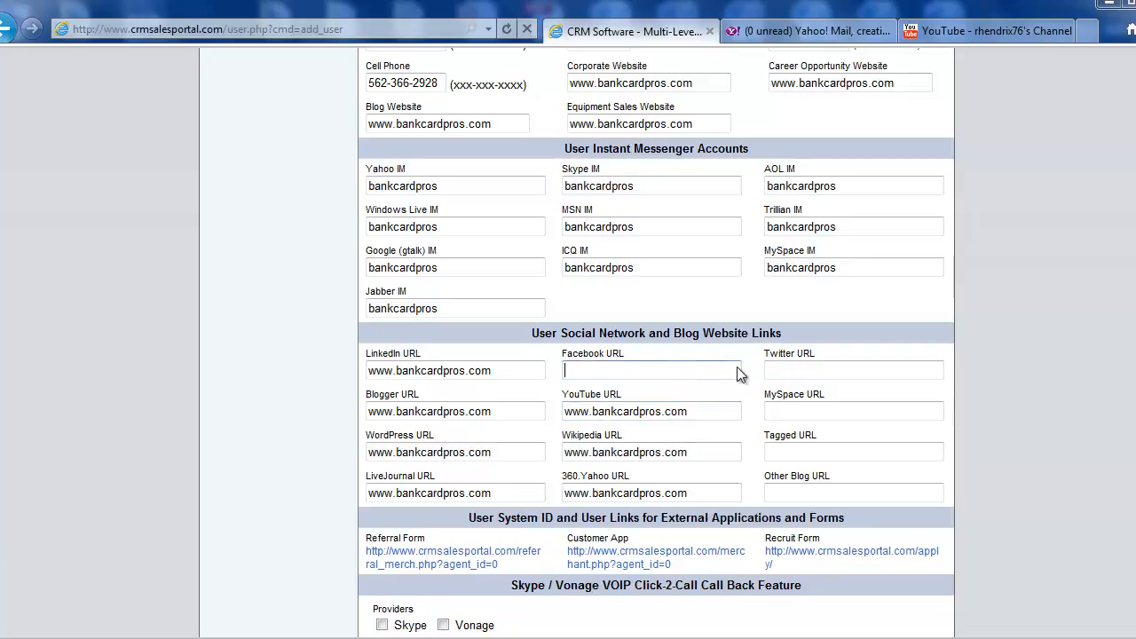
key("ctrl+v")
left_click(833, 367)
key("ctrl+v")
left_click(857, 412)
key("ctrl+v")
left_click(861, 445)
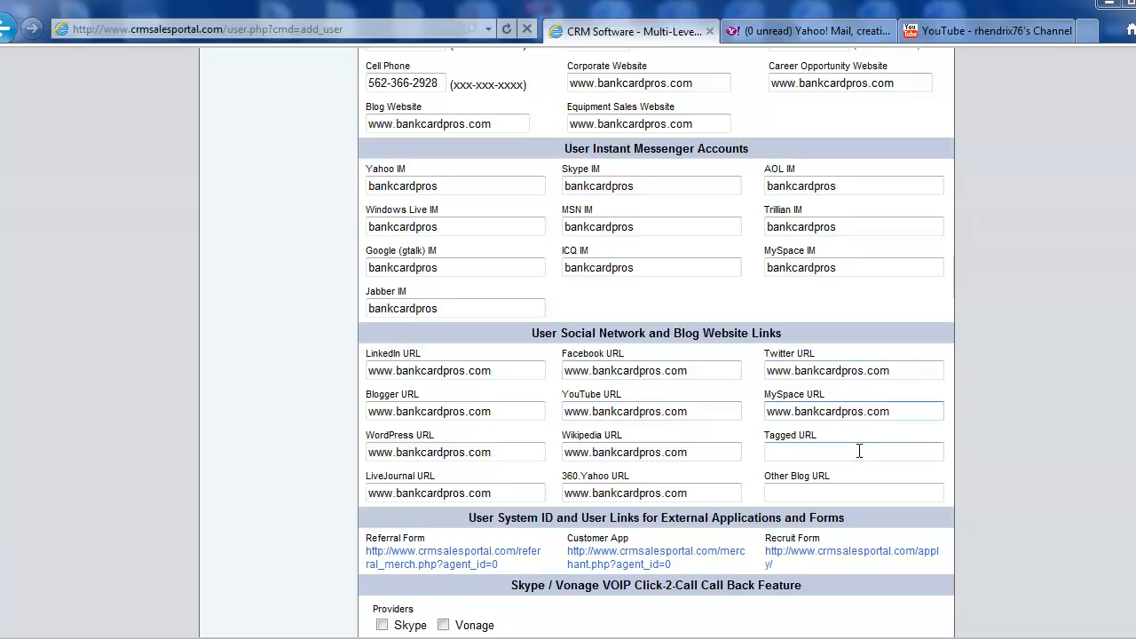
key("ctrl+v")
left_click(867, 487)
key("ctrl+v")
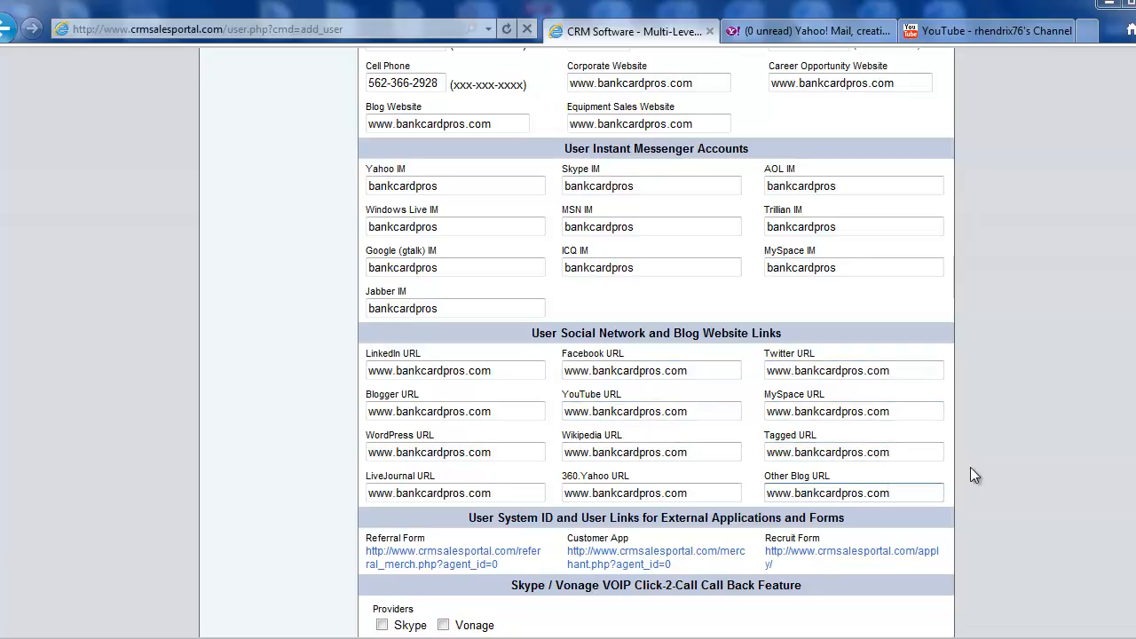
Review the completed account setup, contact, instant messenger and social network sections of the user form
scroll(970, 467, "down", 2)
scroll(970, 467, "up", 6)
scroll(970, 467, "up", 6)
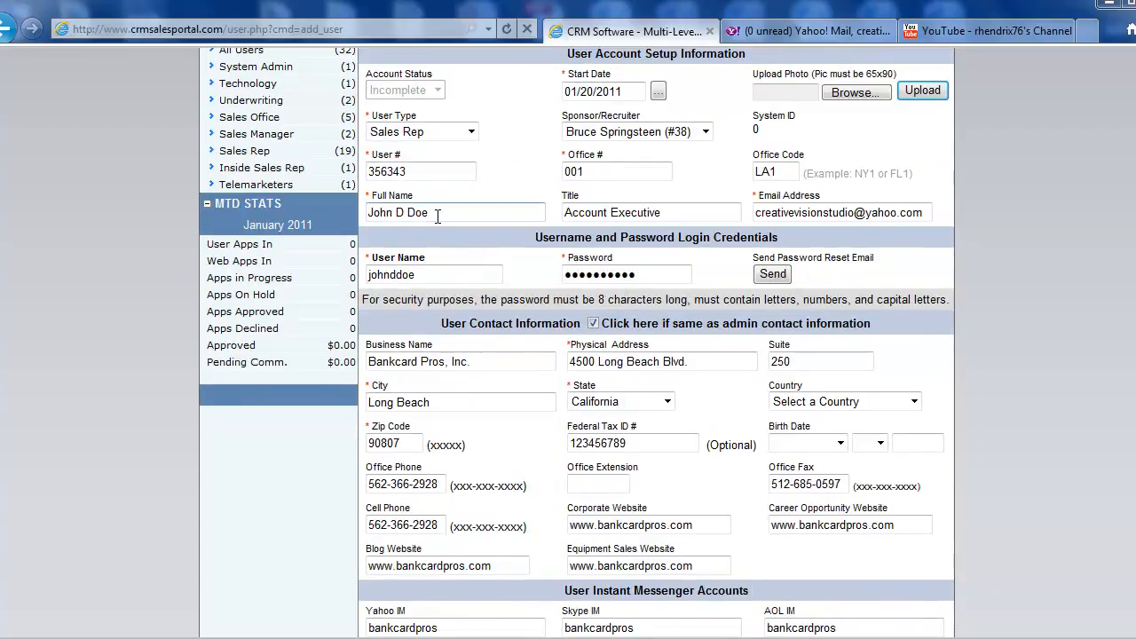
scroll(984, 427, "down", 4)
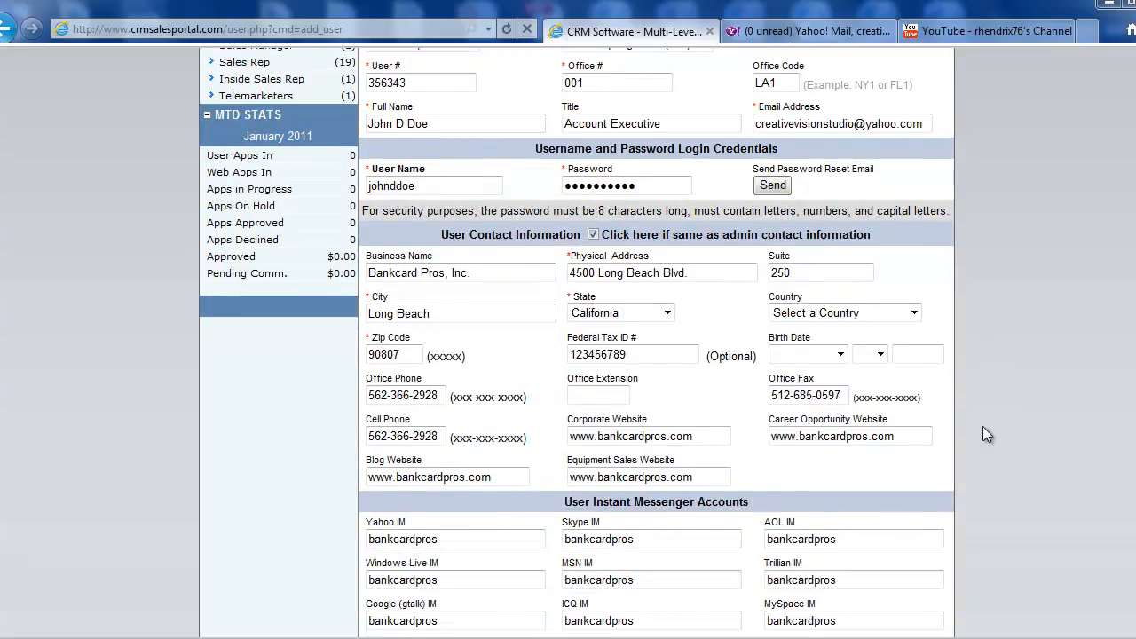
scroll(983, 426, "down", 6)
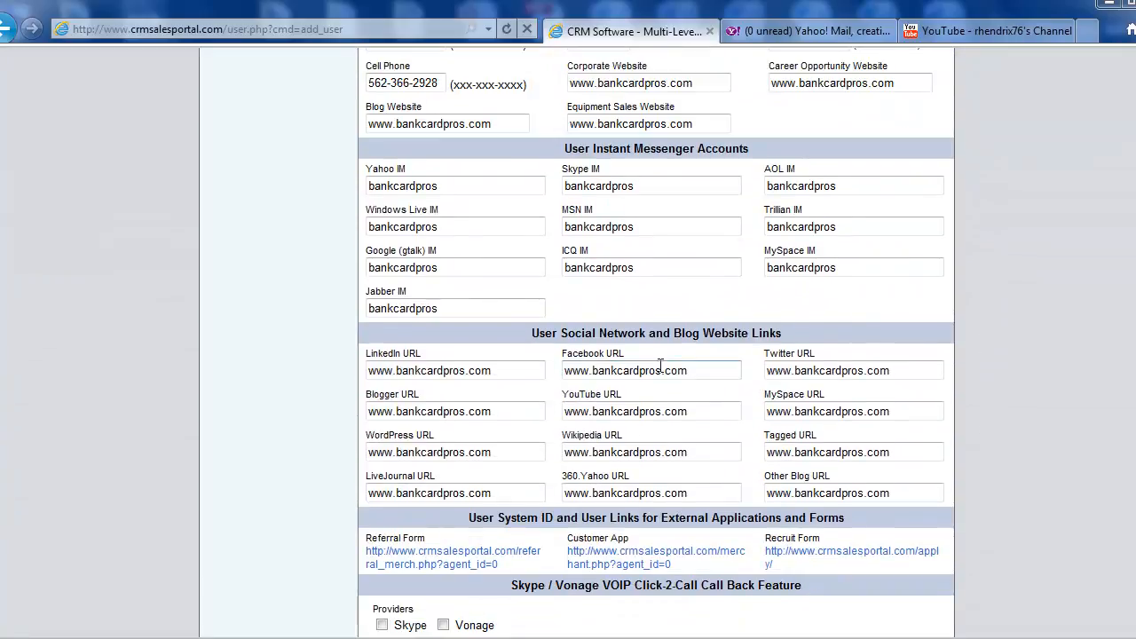
left_click(683, 371)
scroll(662, 393, "down", 2)
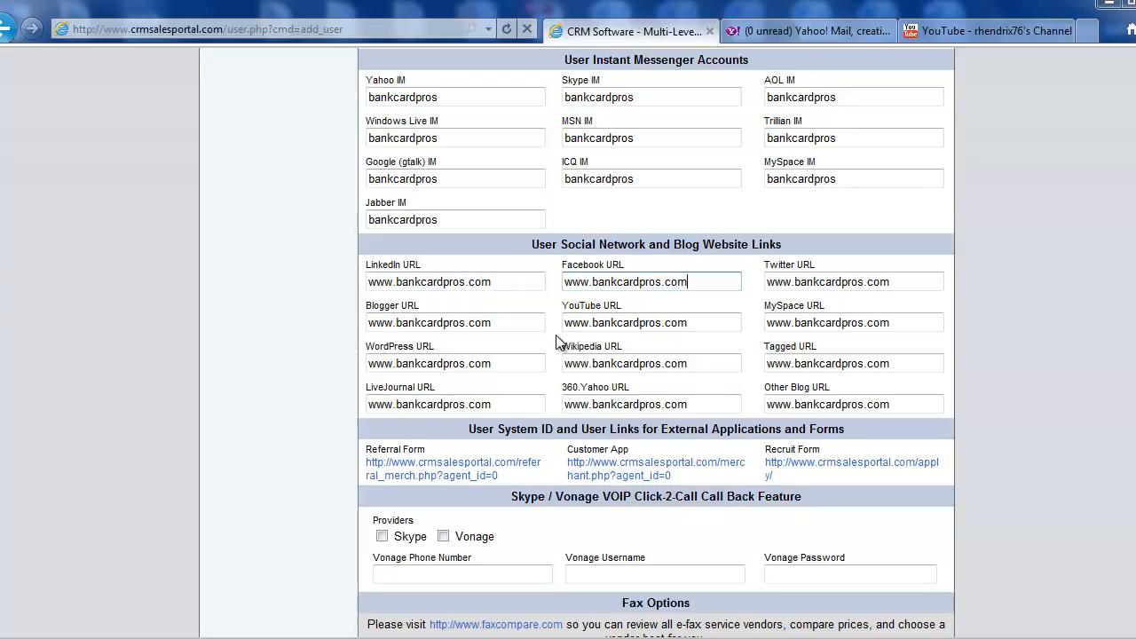
scroll(560, 342, "down", 1)
scroll(559, 342, "up", 2)
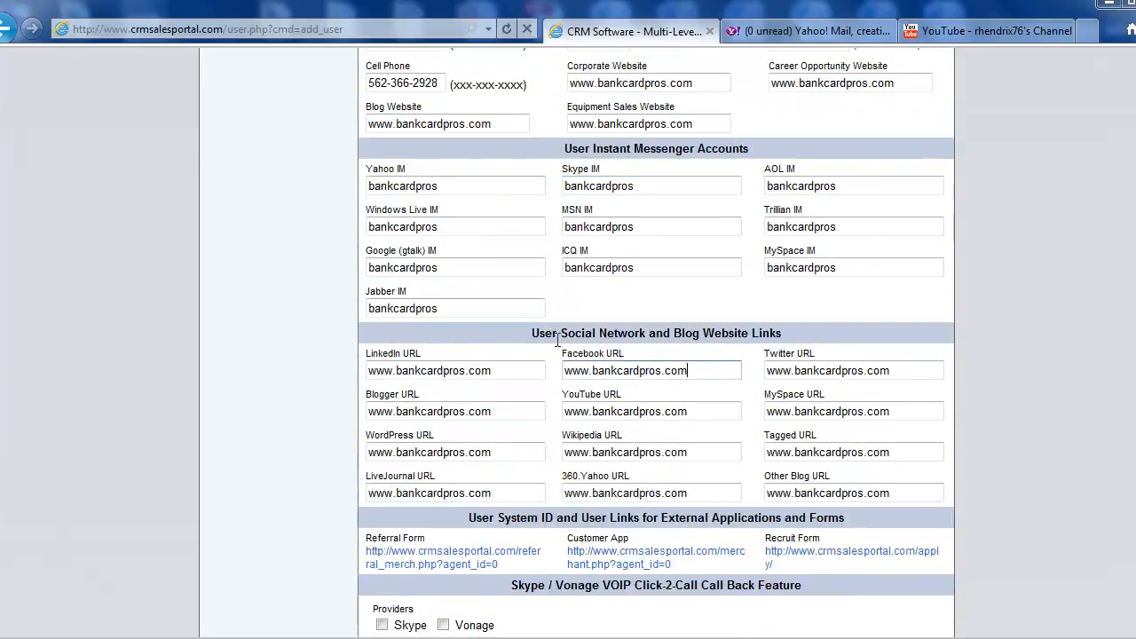
scroll(560, 342, "down", 2)
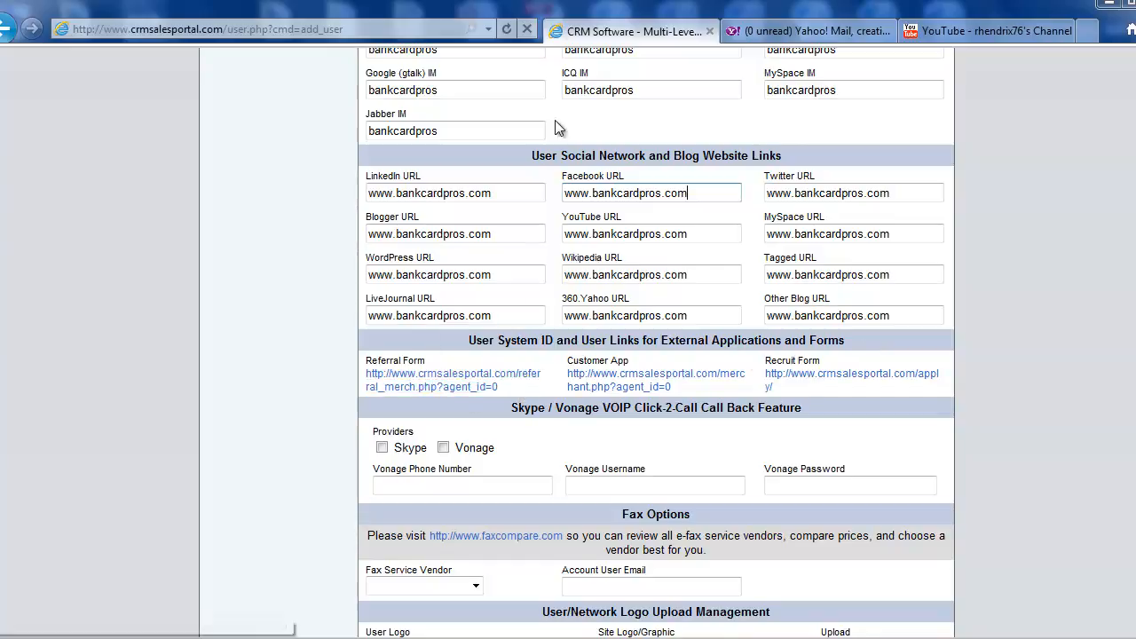
Examine the Referral Form, Customer App and Recruit Form links for external applications and forms
left_click_drag(431, 361, 380, 365)
left_click(428, 363)
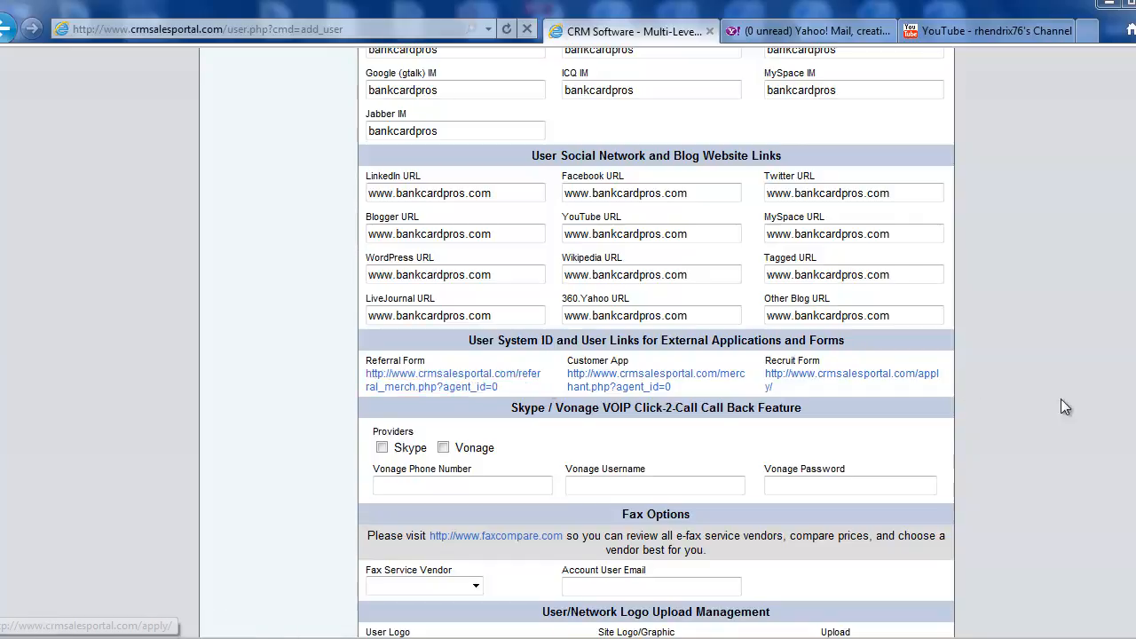
scroll(1040, 396, "up", 3)
scroll(656, 343, "up", 3)
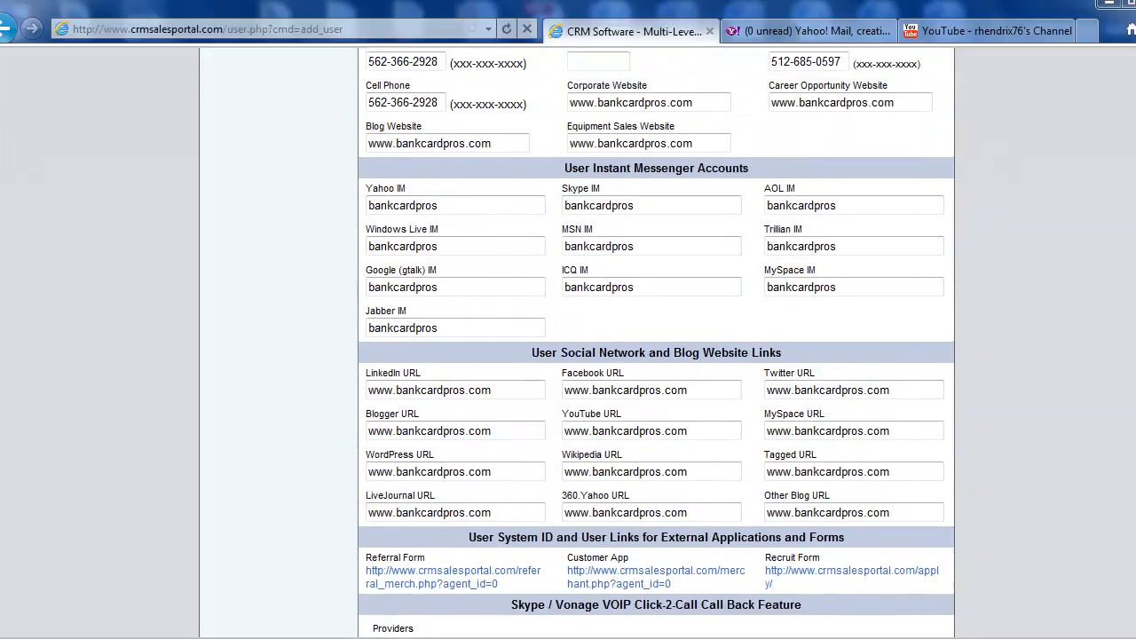
scroll(656, 342, "down", 6)
scroll(656, 343, "down", 1)
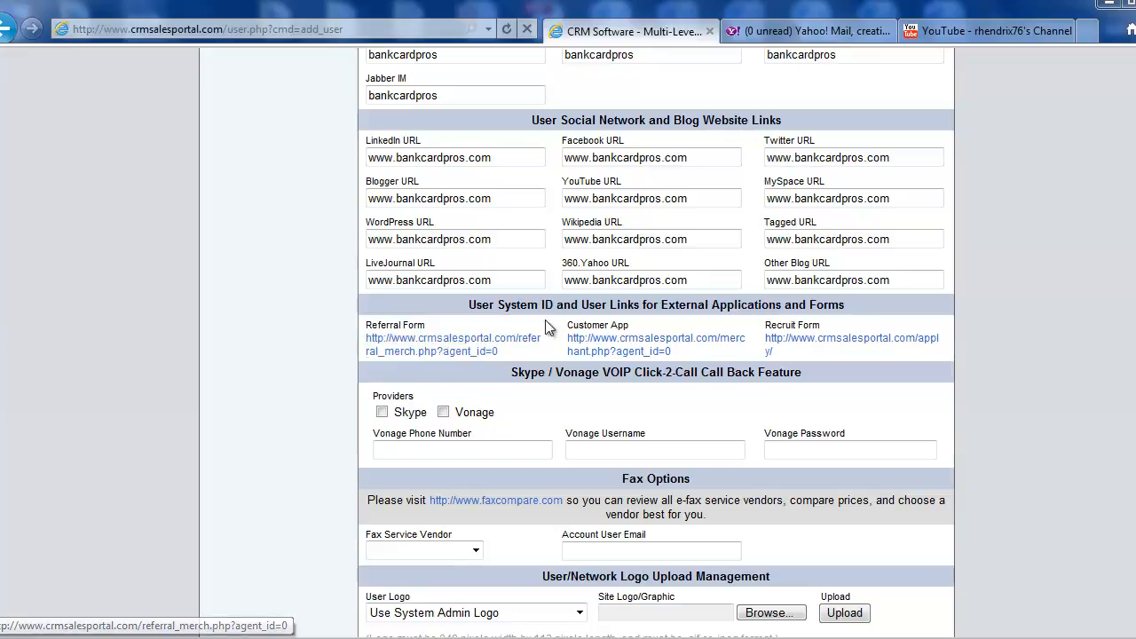
left_click_drag(674, 351, 560, 346)
left_click(557, 341)
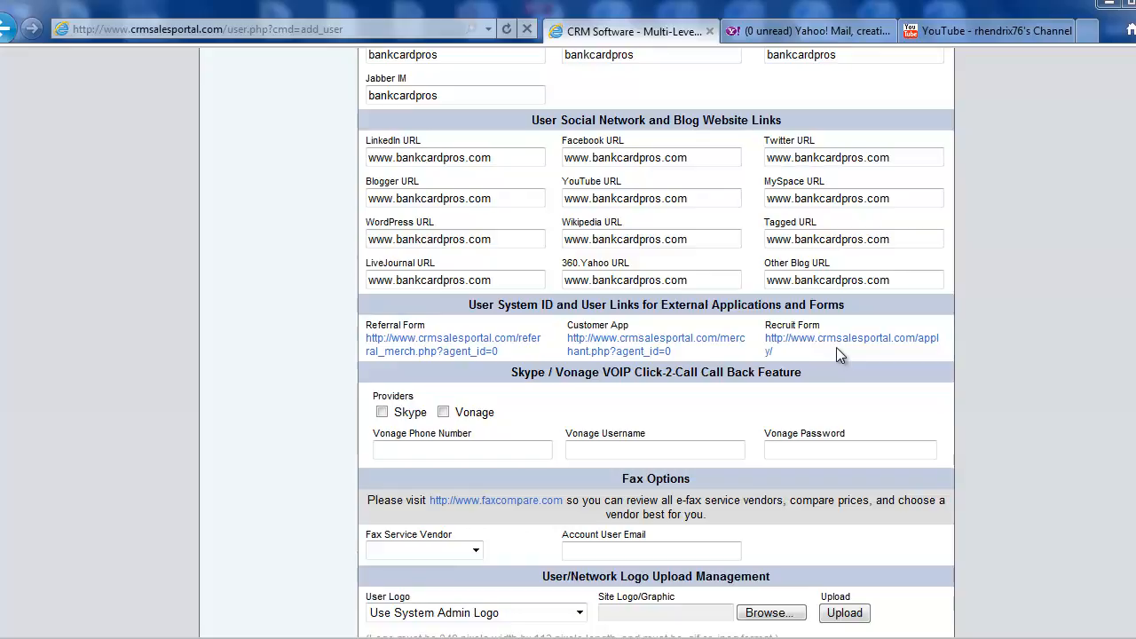
Enable only Vonage as the provider for the VOIP Click-2-Call call back feature
scroll(518, 393, "down", 2)
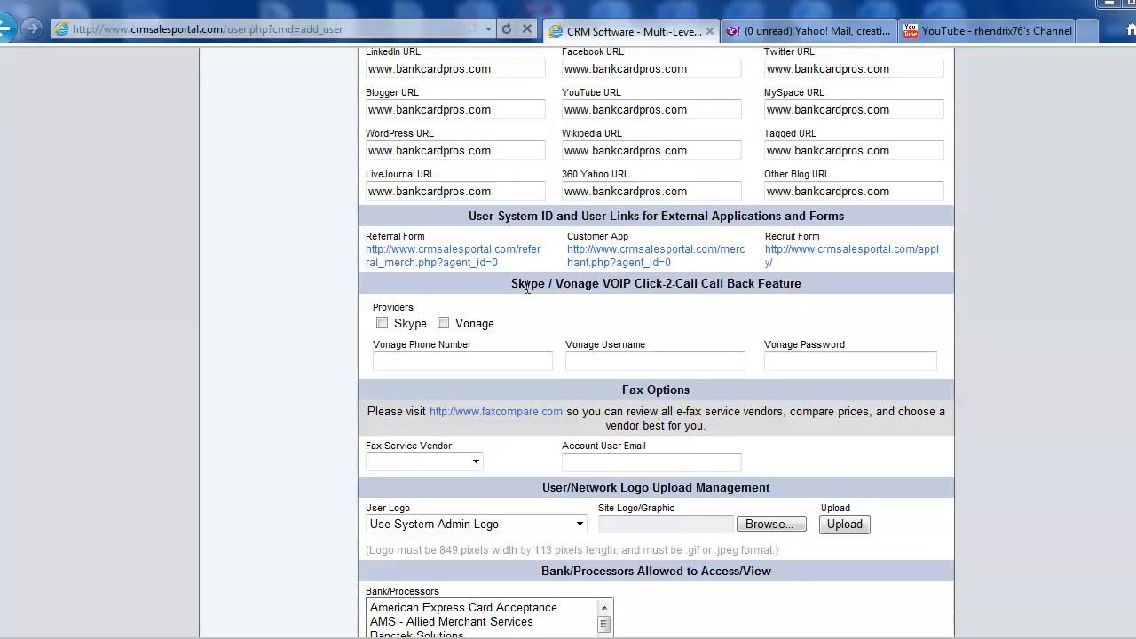
left_click(382, 323)
left_click(443, 324)
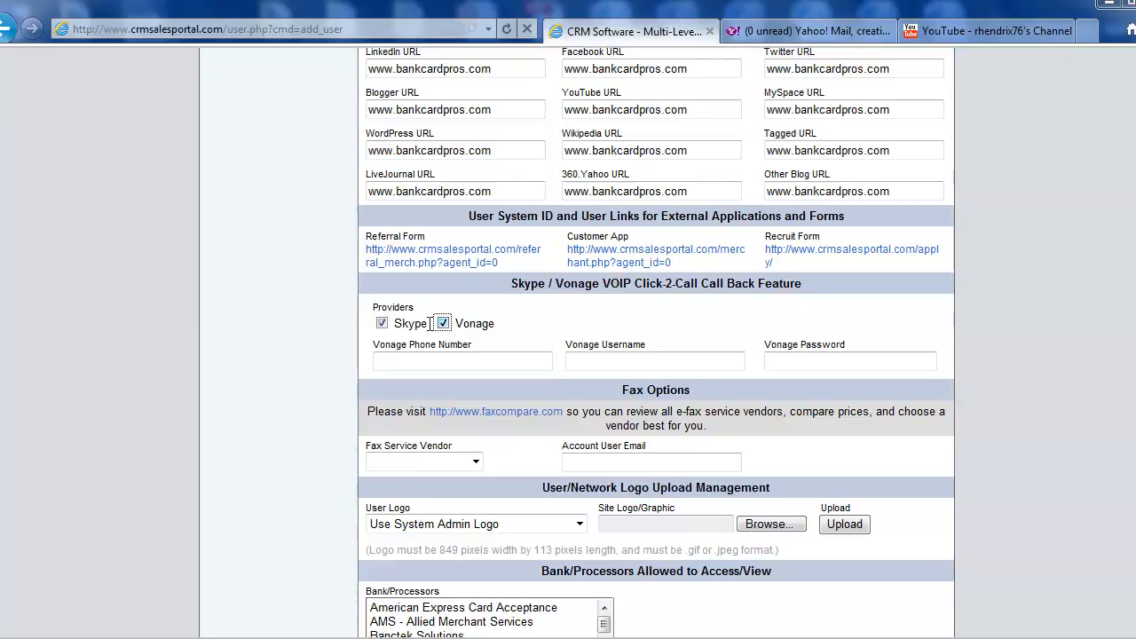
left_click(382, 324)
left_click(443, 323)
left_click(381, 325)
left_click(387, 323)
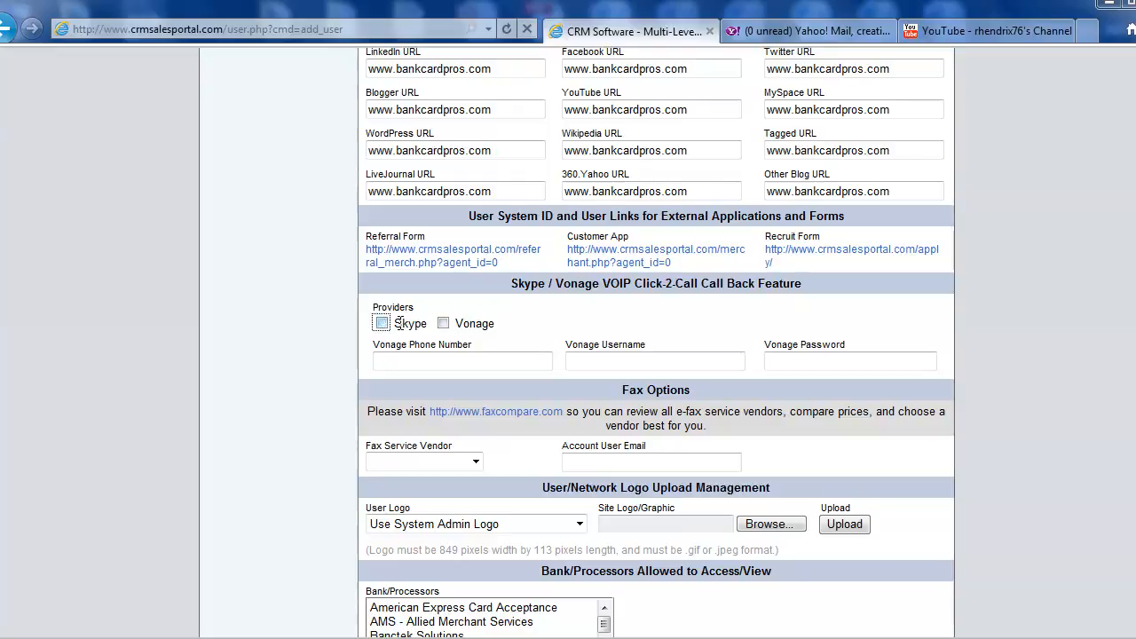
left_click(443, 323)
left_click(457, 364)
type("555-555-")
type("5555")
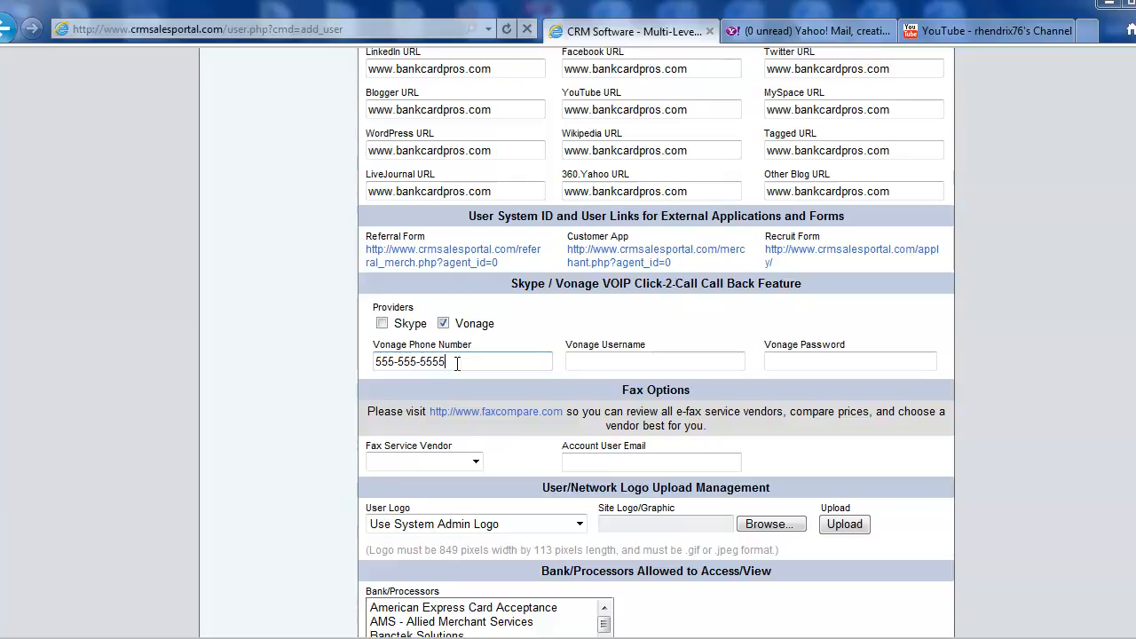
key("Tab")
type("creativevision")
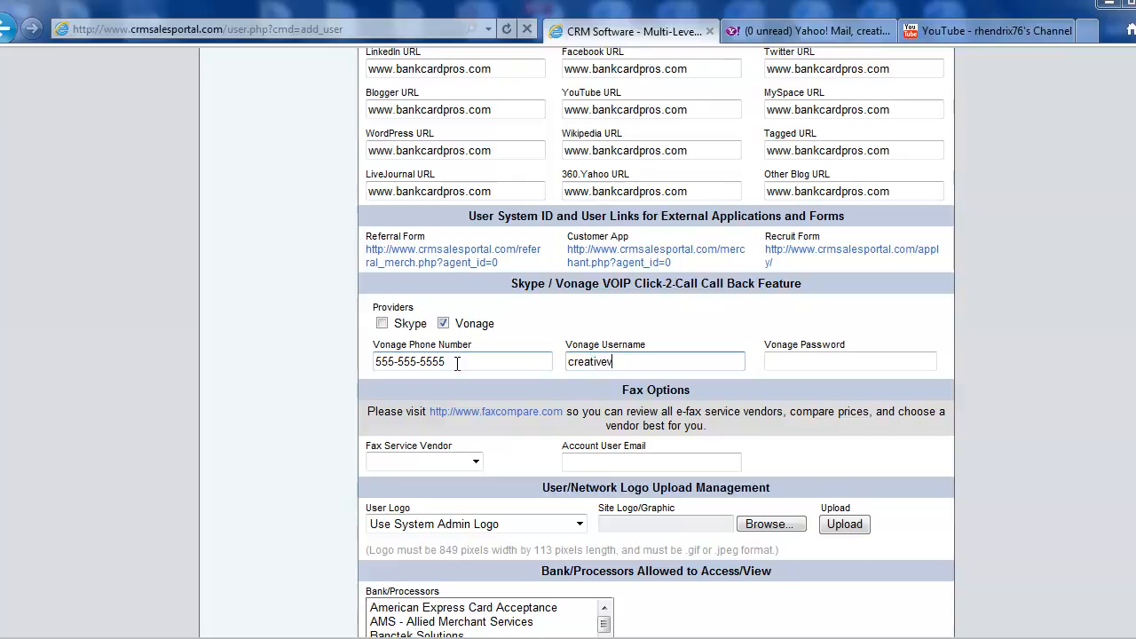
key("Tab")
type("••••••••••")
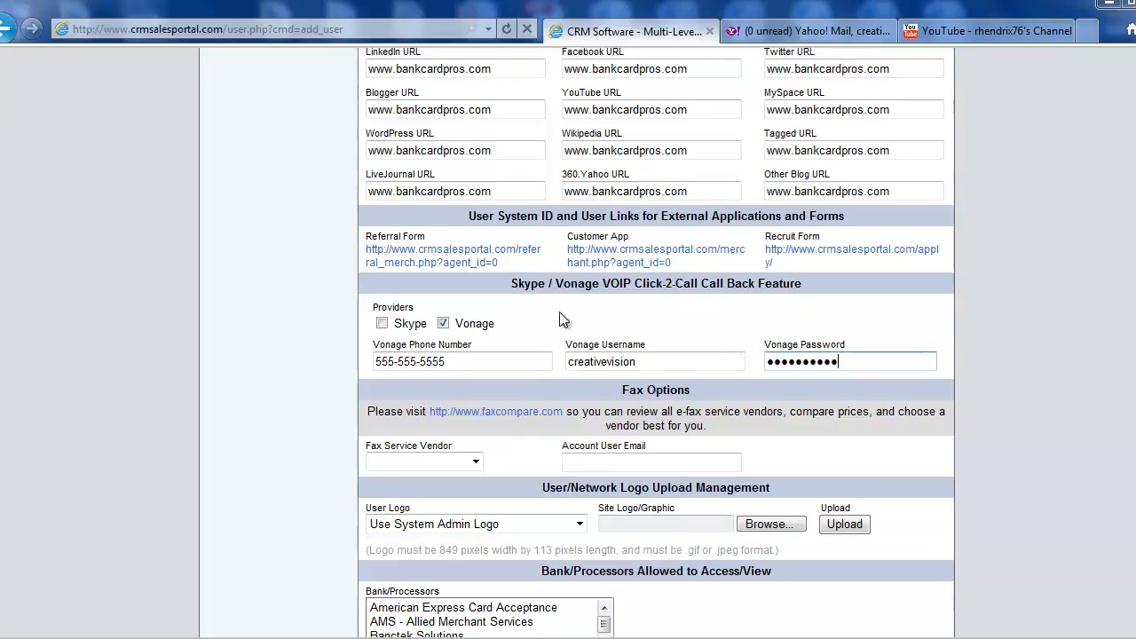
scroll(1021, 535, "down", 10)
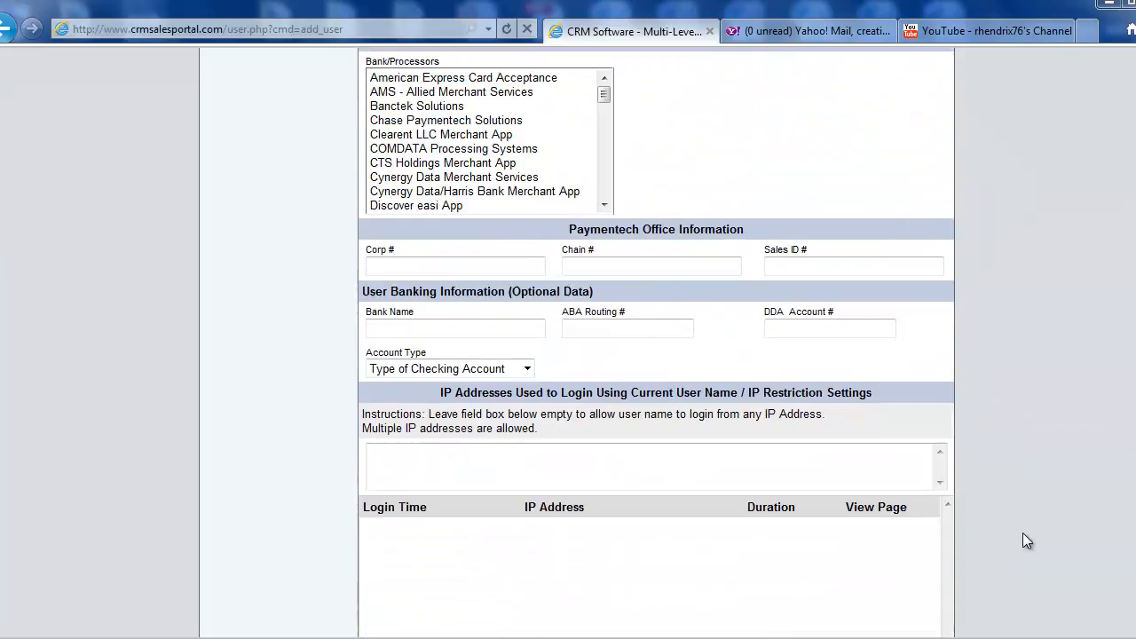
Set the Fax Service Vendor under Fax Options to myfax.com
scroll(1002, 476, "up", 10)
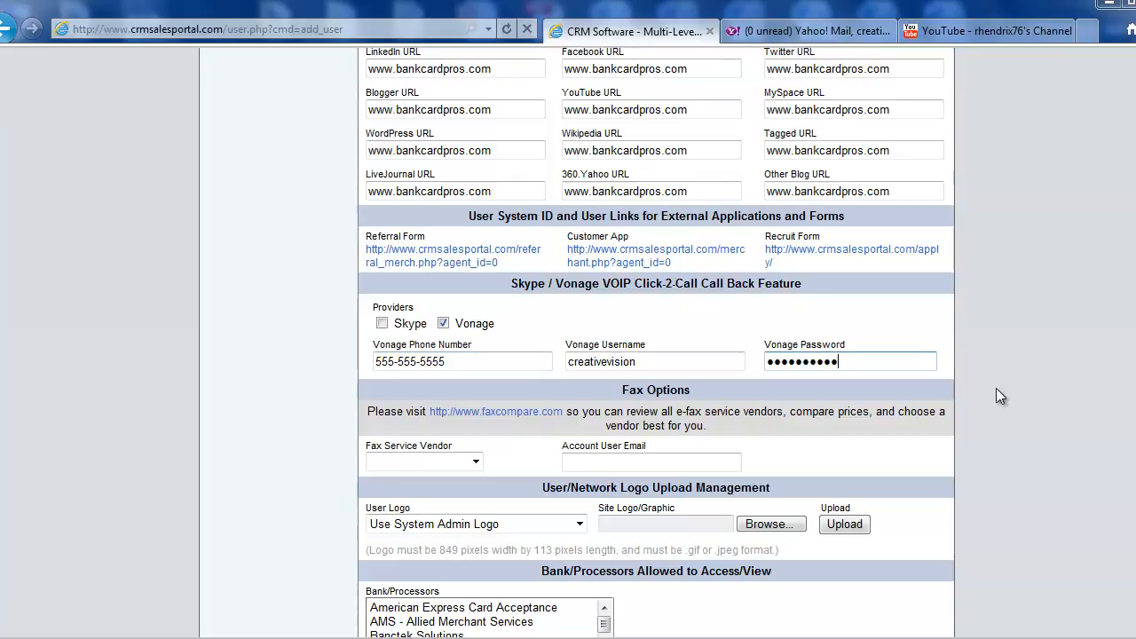
scroll(990, 382, "down", 2)
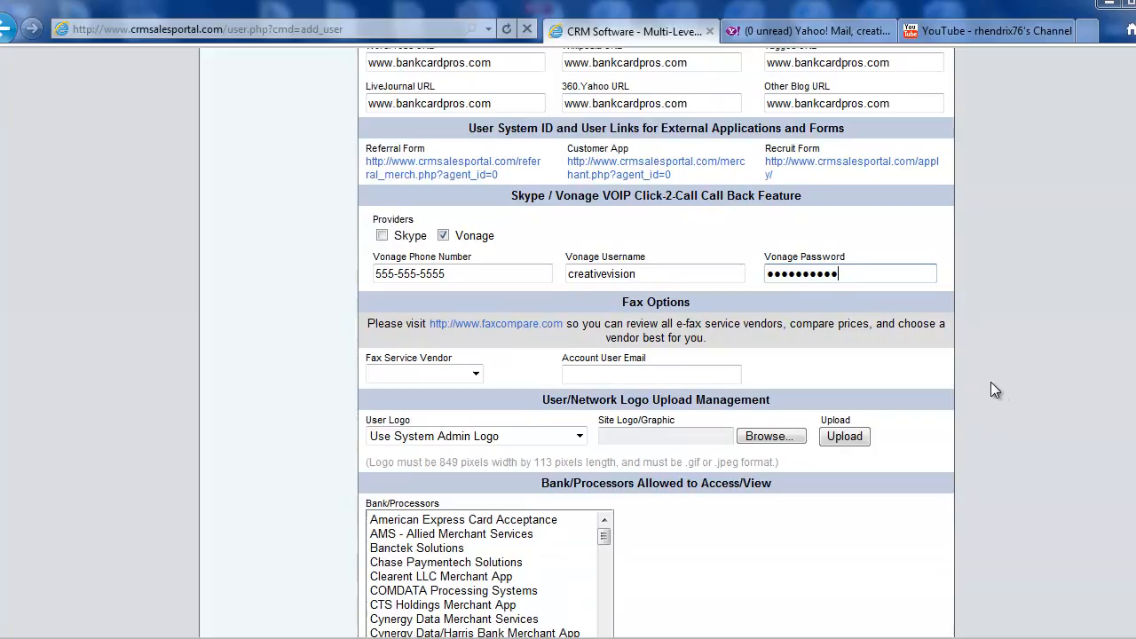
left_click_drag(698, 303, 609, 282)
left_click(1006, 326)
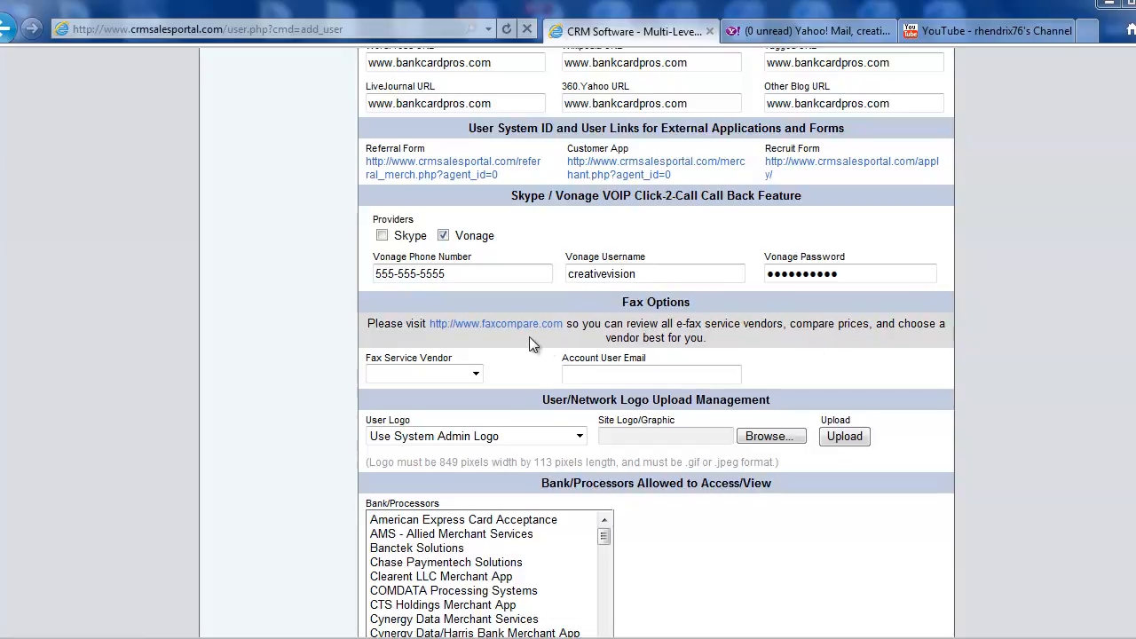
scroll(647, 337, "down", 2)
left_click(476, 285)
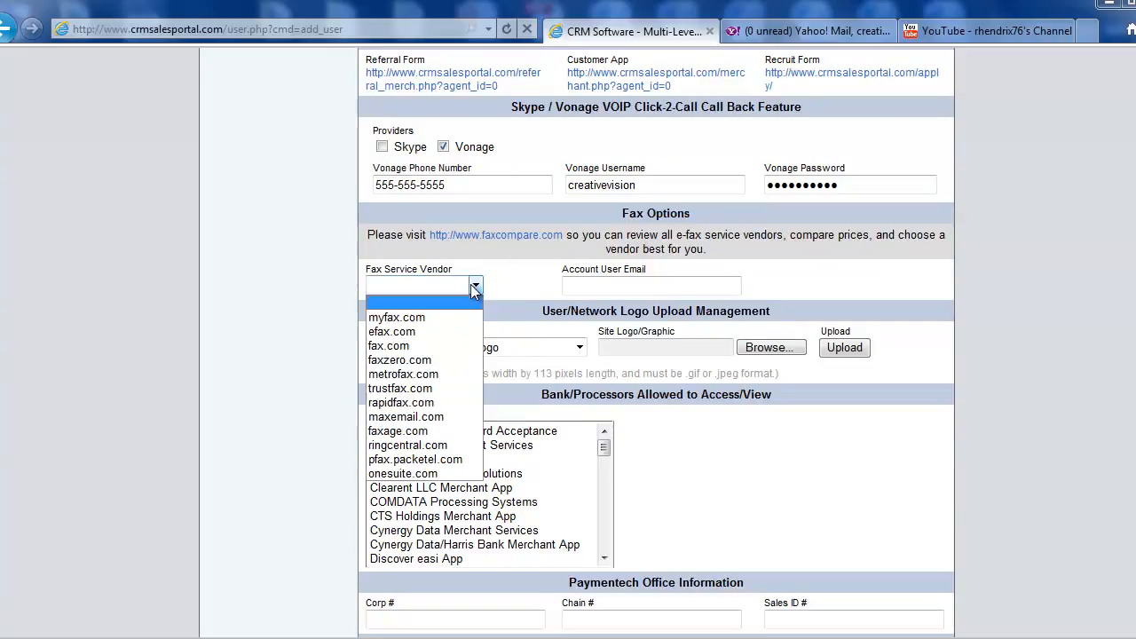
left_click(395, 317)
Fill in the account user email for the fax service
left_click(629, 285)
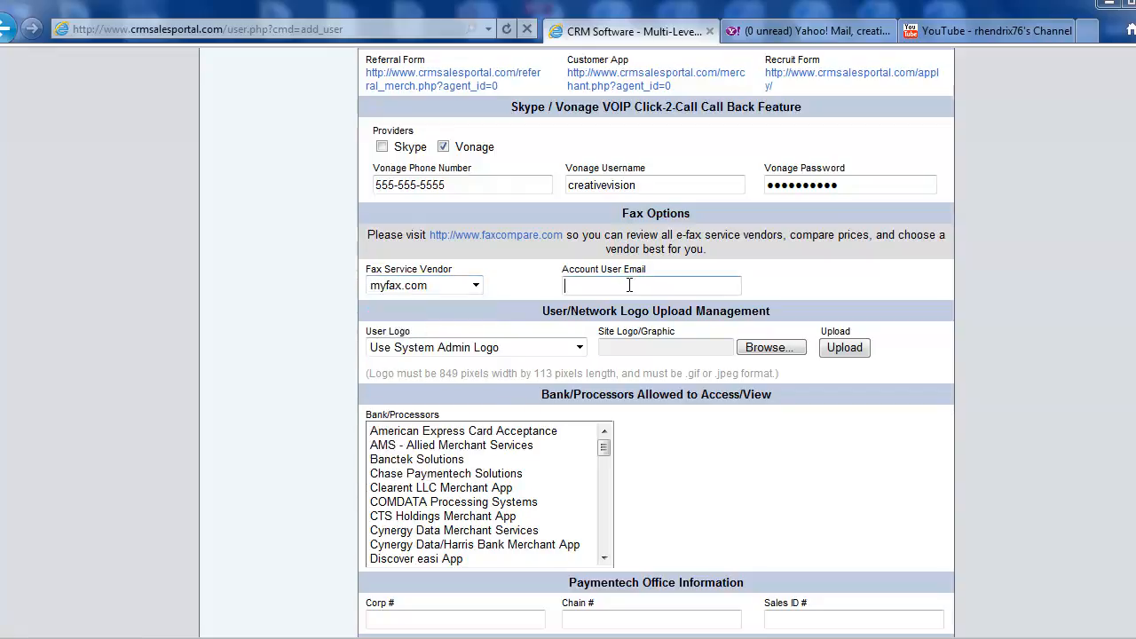
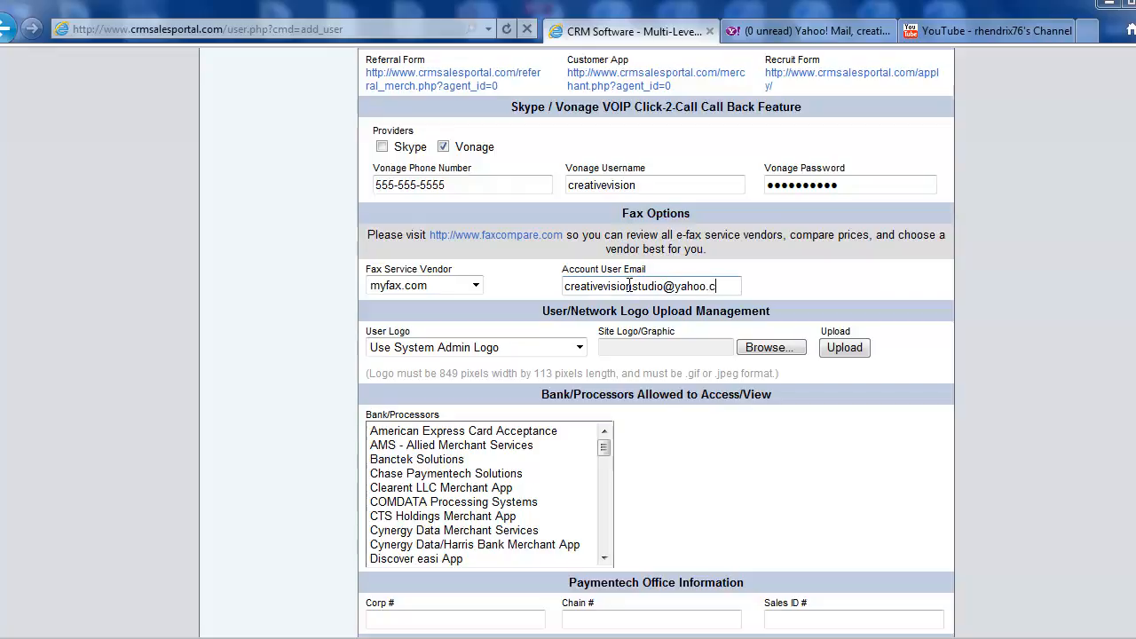
left_click(764, 281)
Examine the User Logo and Site Logo/Graphic settings in the User/Network Logo Upload Management section
scroll(966, 312, "down", 1)
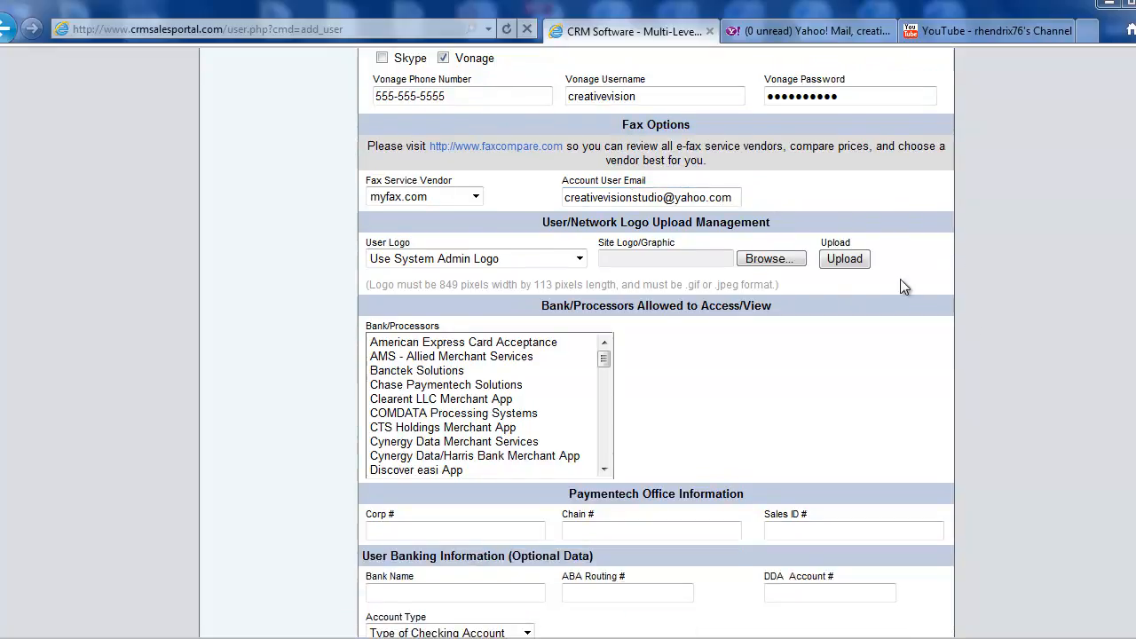
scroll(784, 299, "up", 1)
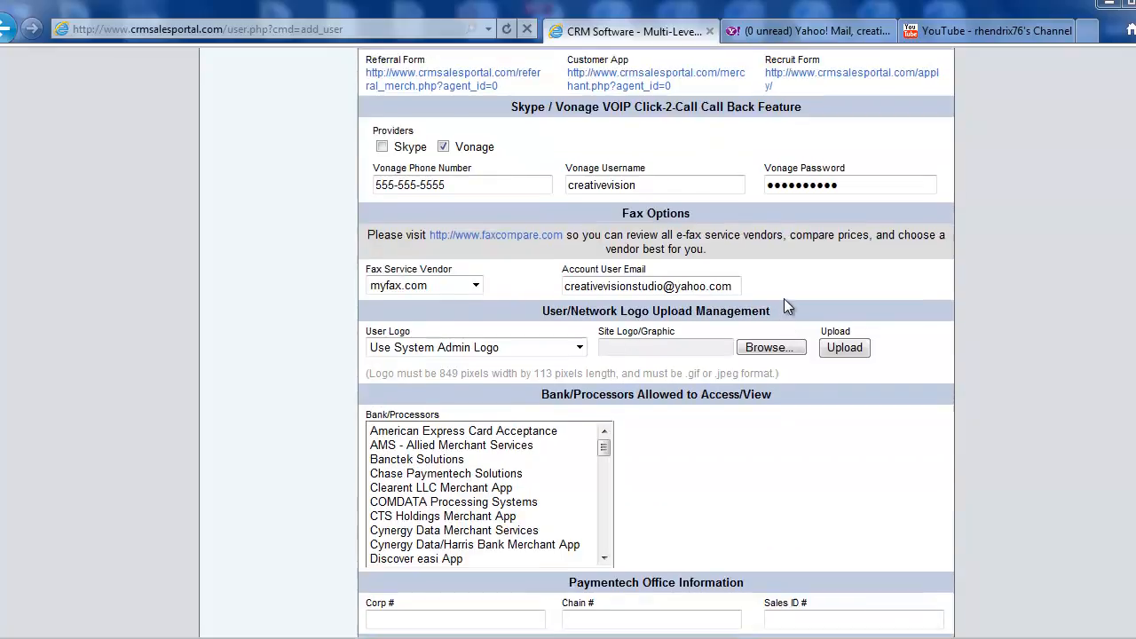
left_click(491, 347)
left_click(489, 347)
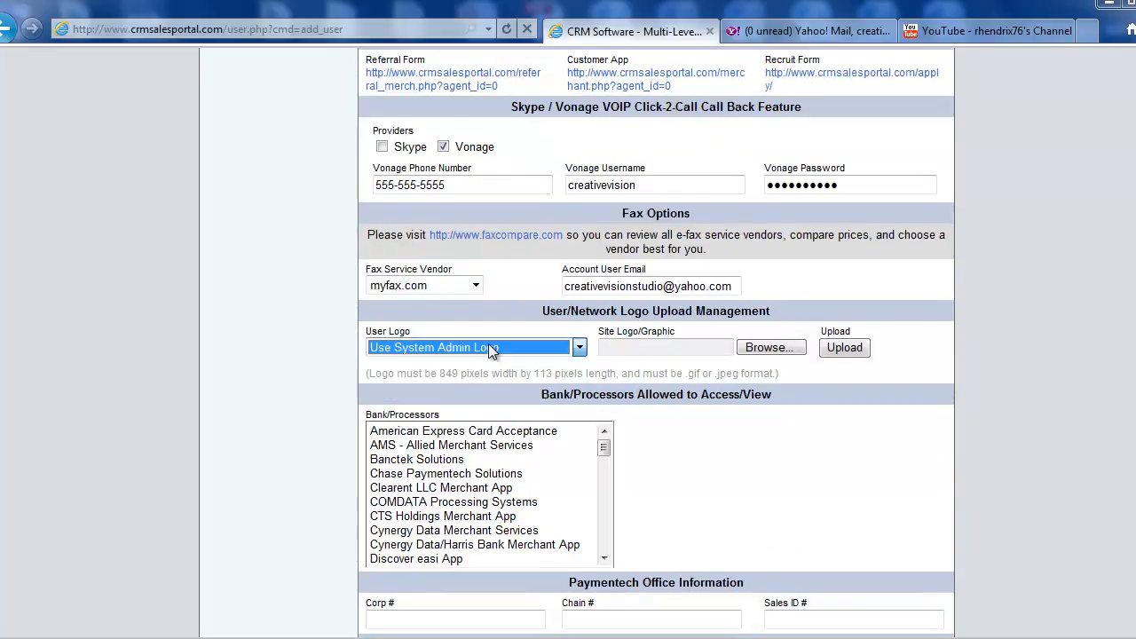
left_click(495, 337)
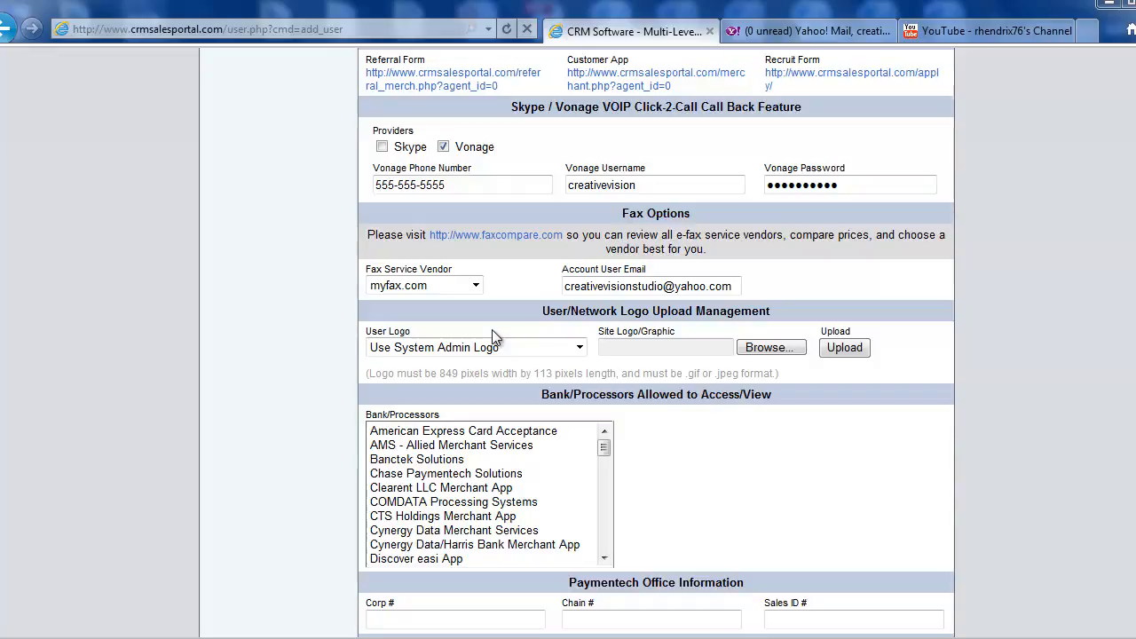
left_click(680, 353)
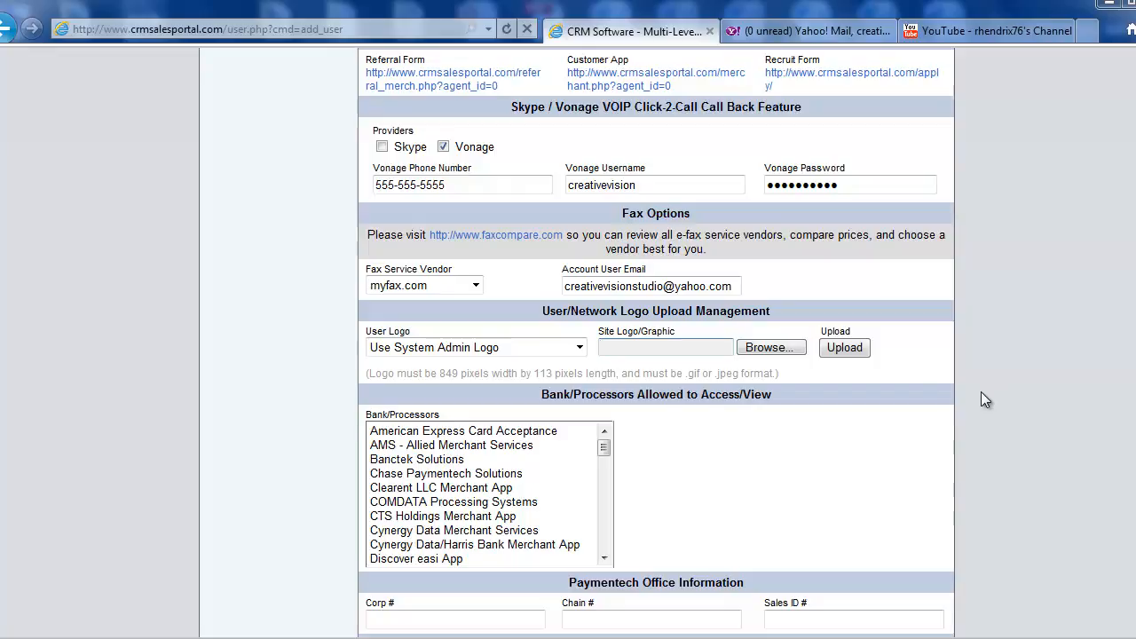
left_click(410, 350)
left_click(487, 365)
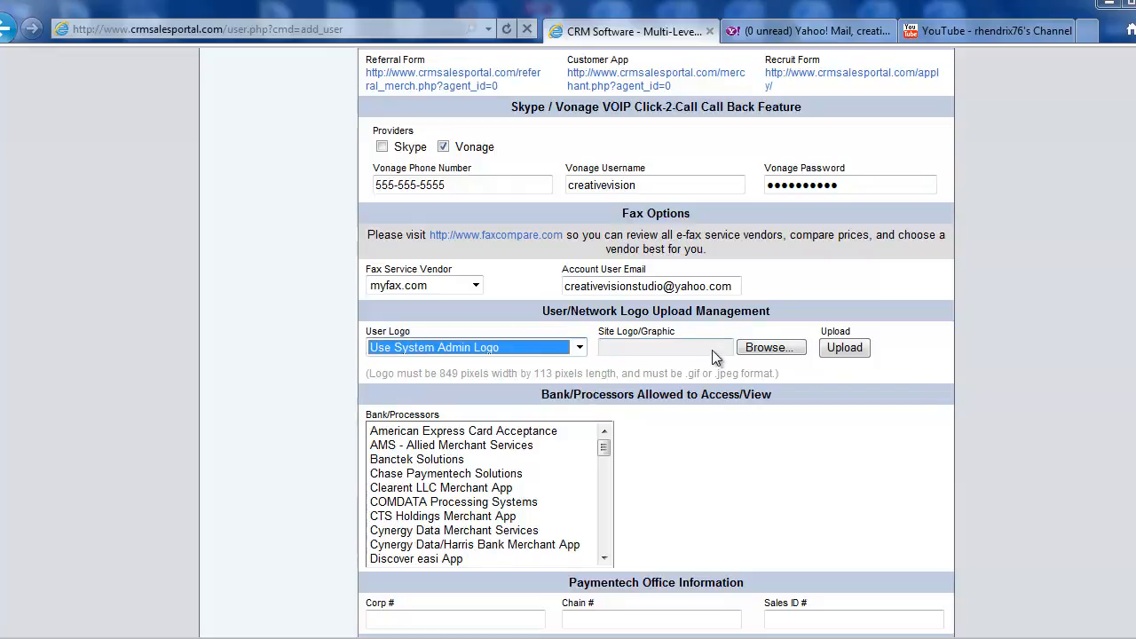
Choose bankcard_pros_banner_logo_web_crm from the LOGOS folder in Bankcard Pros CRM Documents as the site logo file
left_click(769, 347)
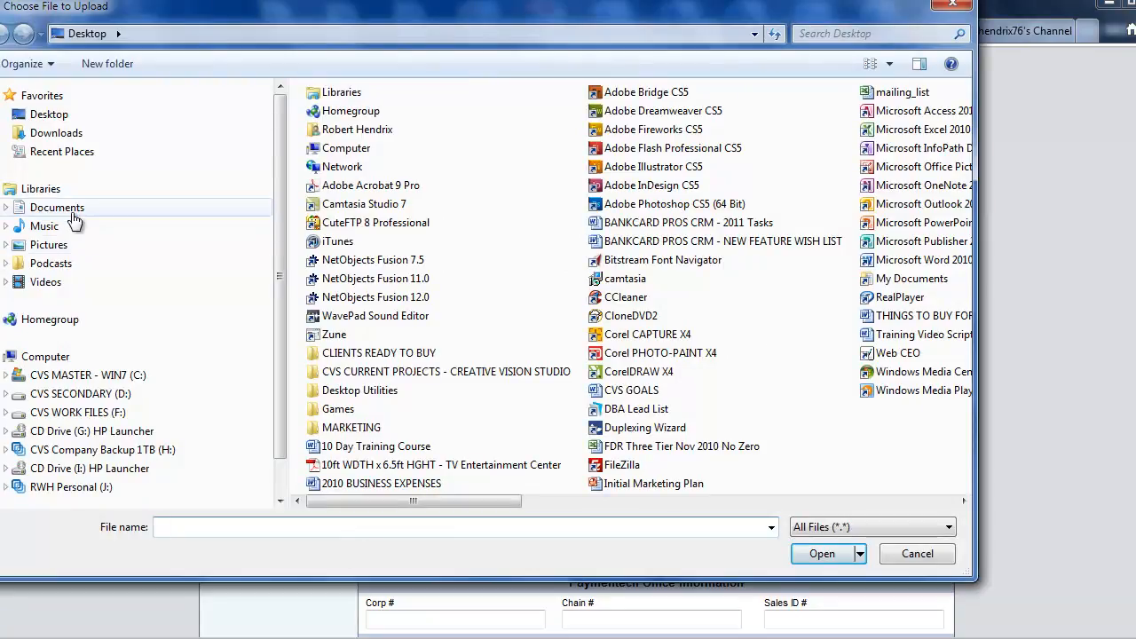
left_click(64, 208)
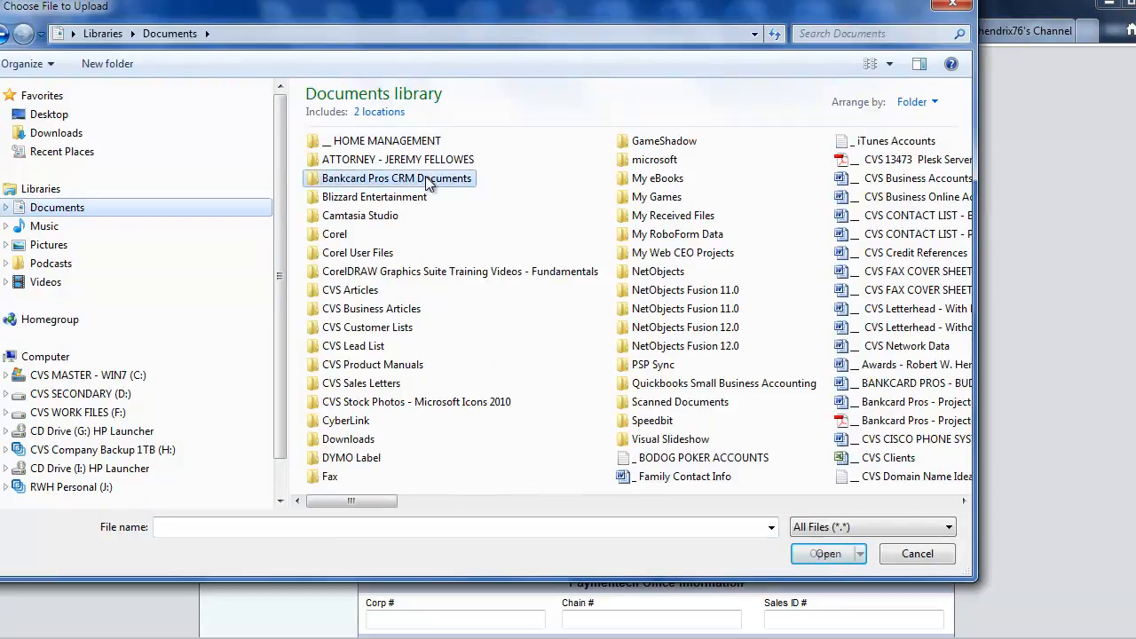
double_click(435, 179)
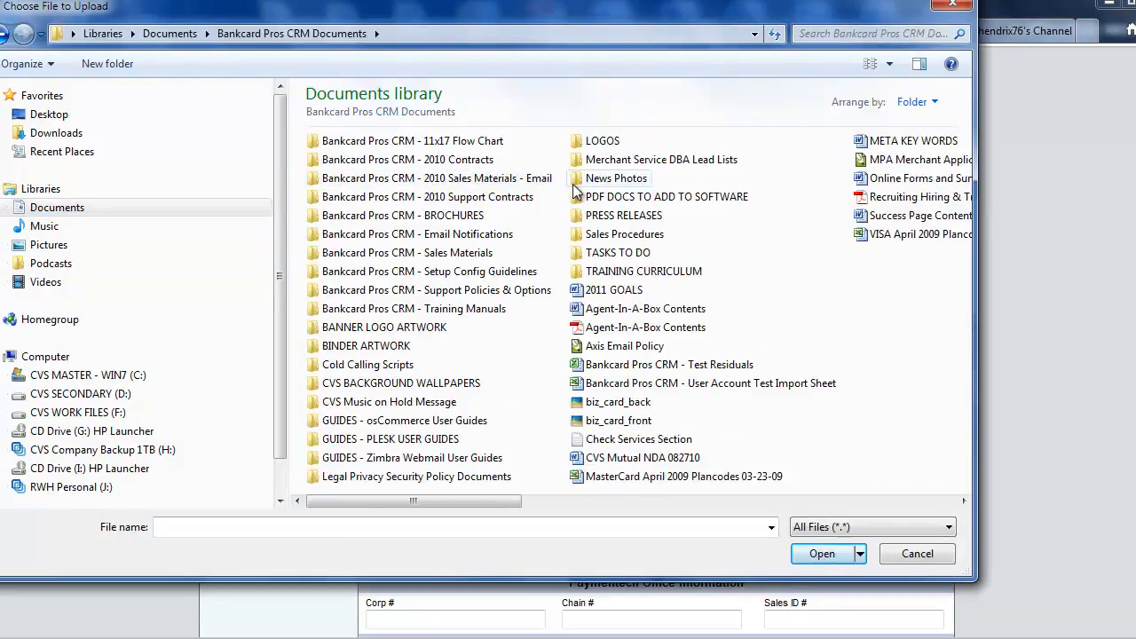
double_click(589, 140)
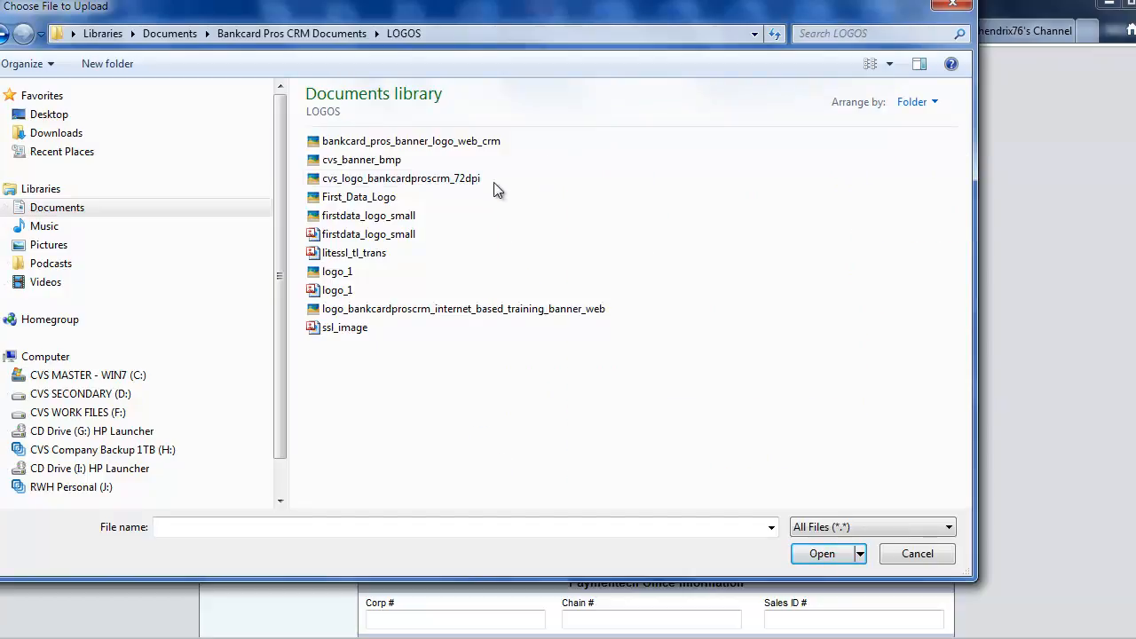
left_click(449, 142)
double_click(448, 143)
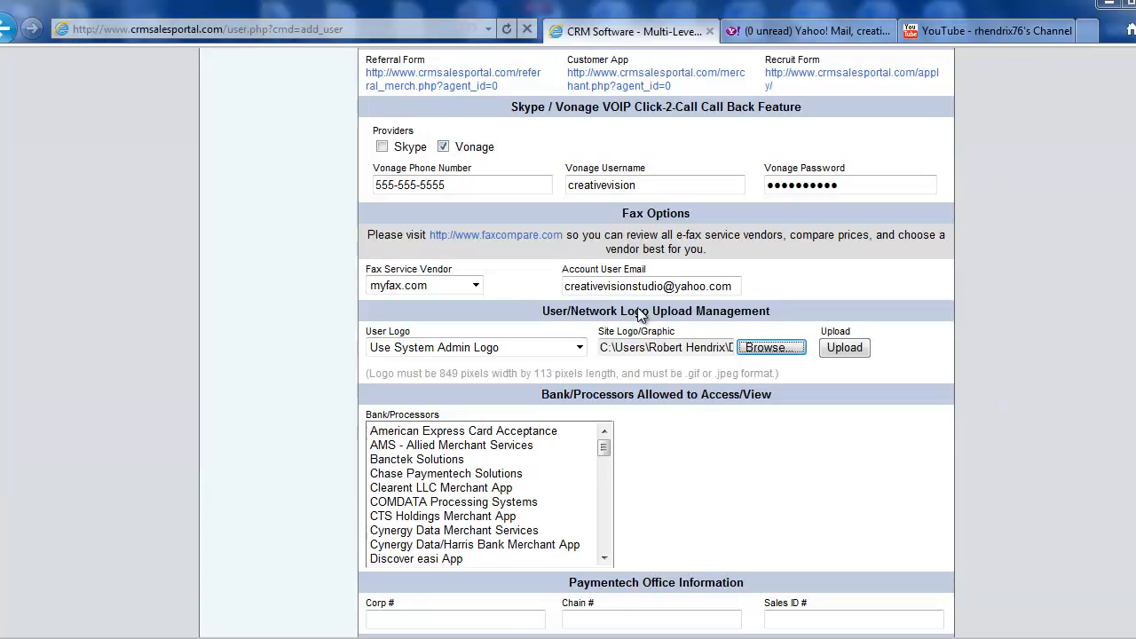
Examine the list of banks and processors the user can be allowed to access or view
scroll(1019, 346, "down", 1)
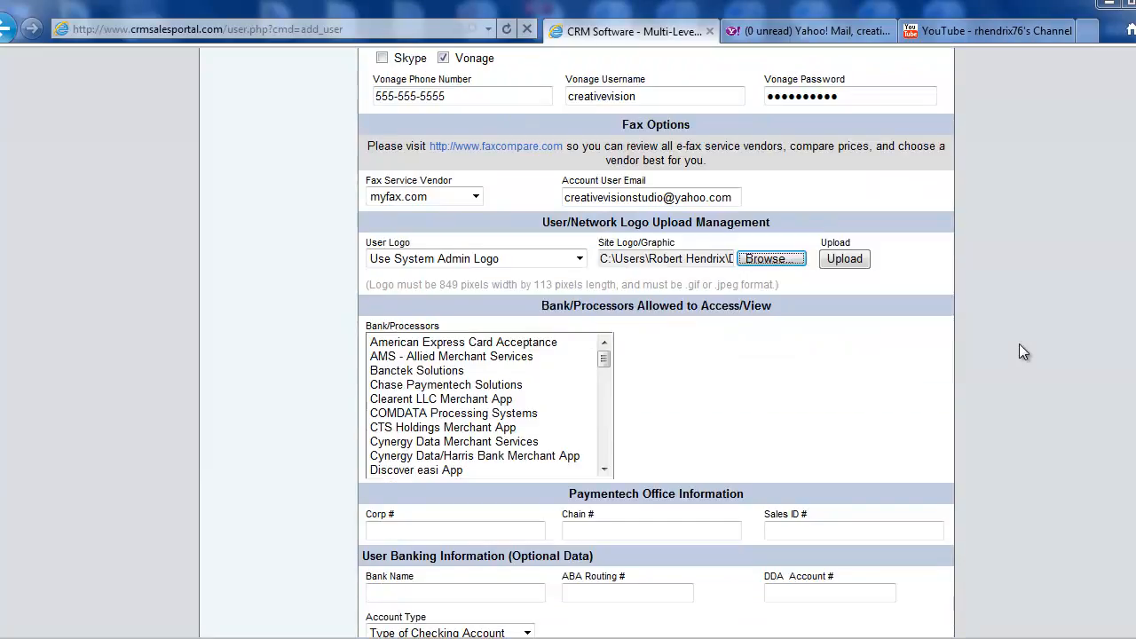
left_click_drag(776, 311, 552, 307)
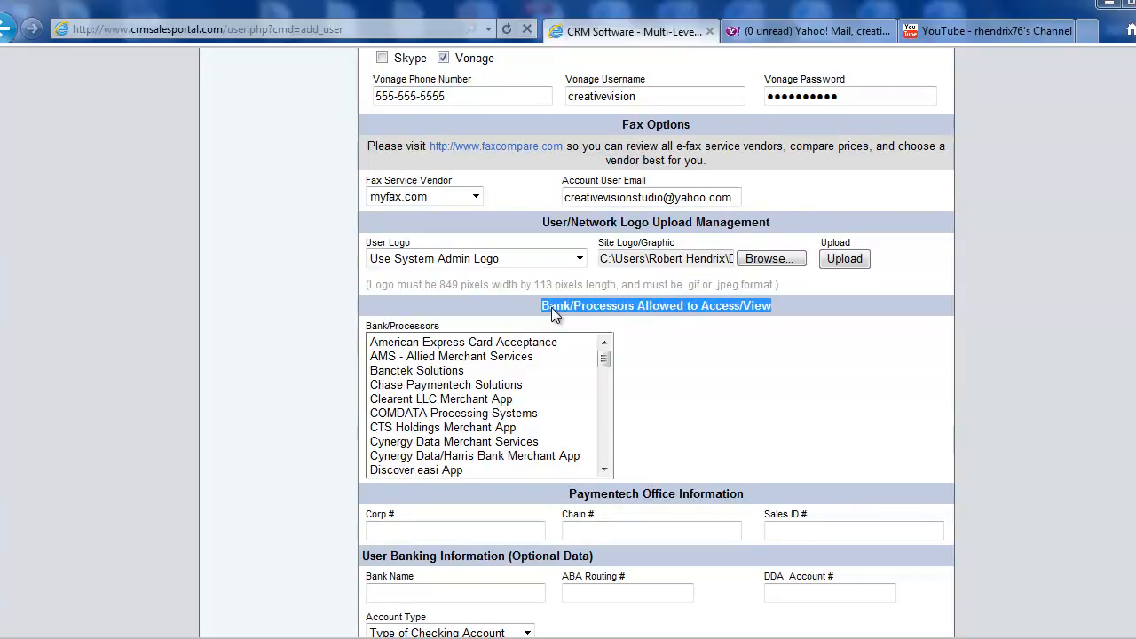
scroll(742, 373, "down", 1)
left_click(676, 291)
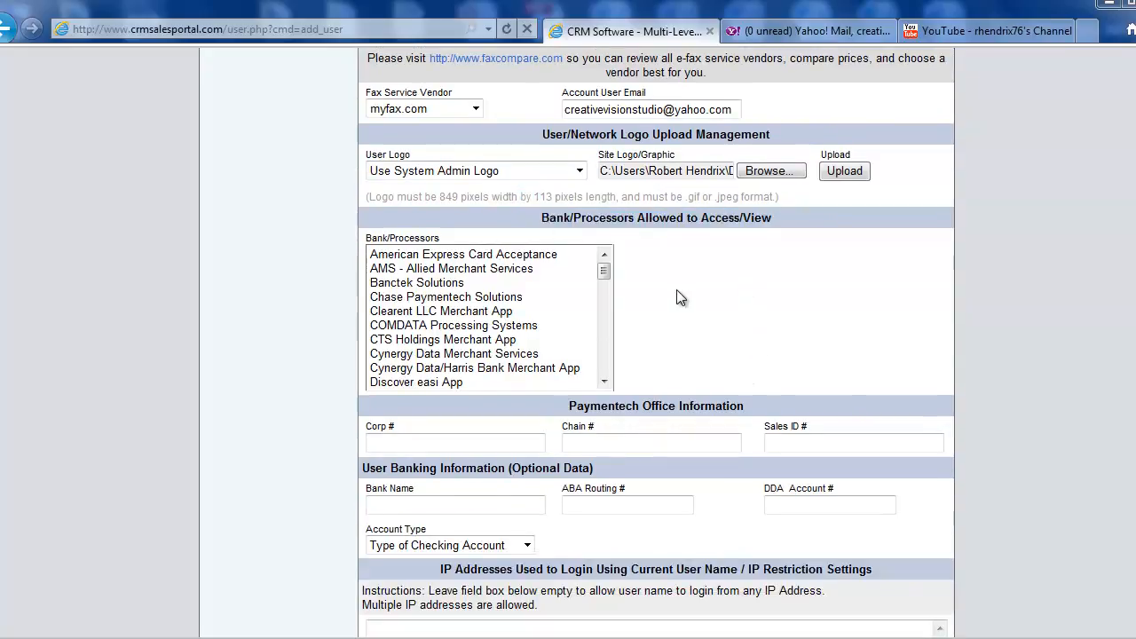
left_click(604, 269)
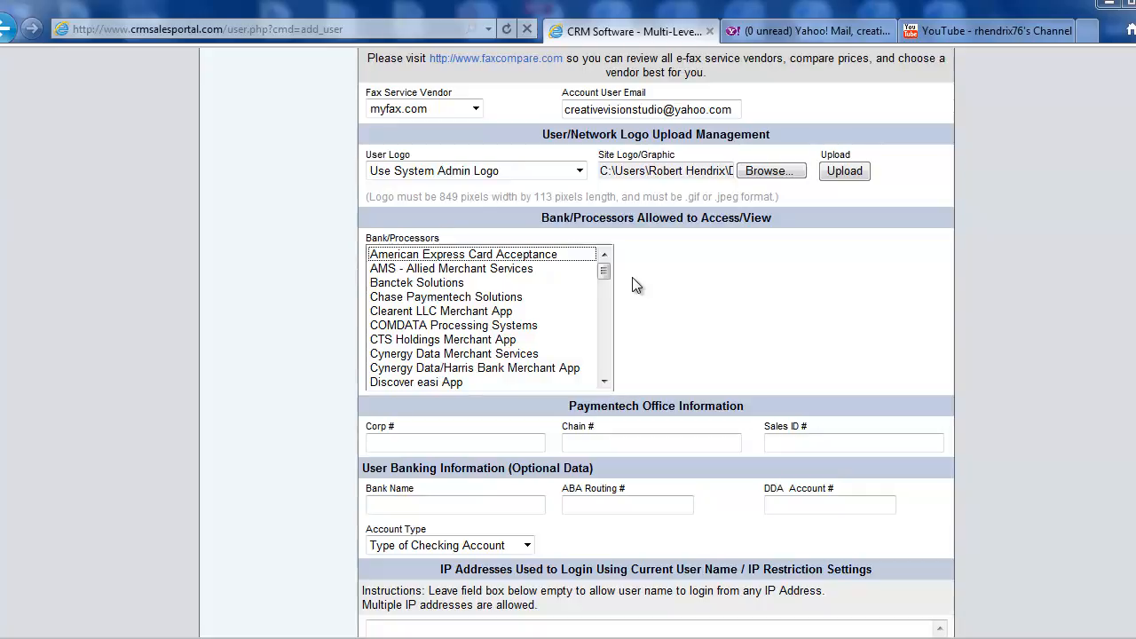
mouse_move(605, 266)
left_mouse_down()
mouse_move(604, 373)
mouse_move(607, 266)
left_mouse_up()
left_click(660, 283)
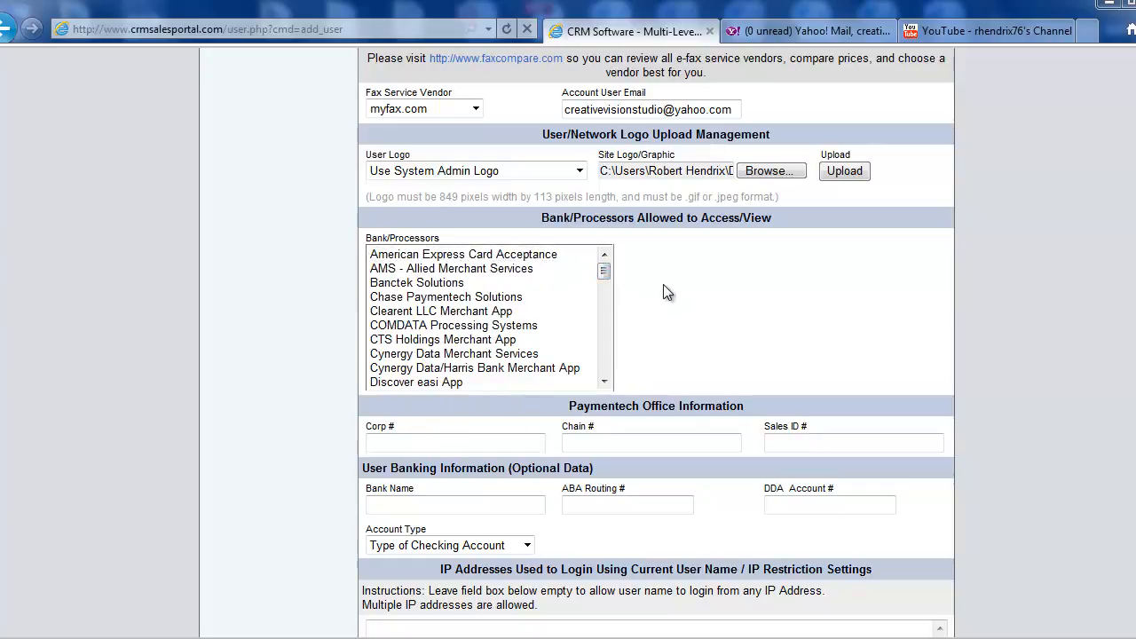
mouse_move(605, 269)
left_mouse_down()
mouse_move(606, 376)
mouse_move(606, 259)
left_mouse_up()
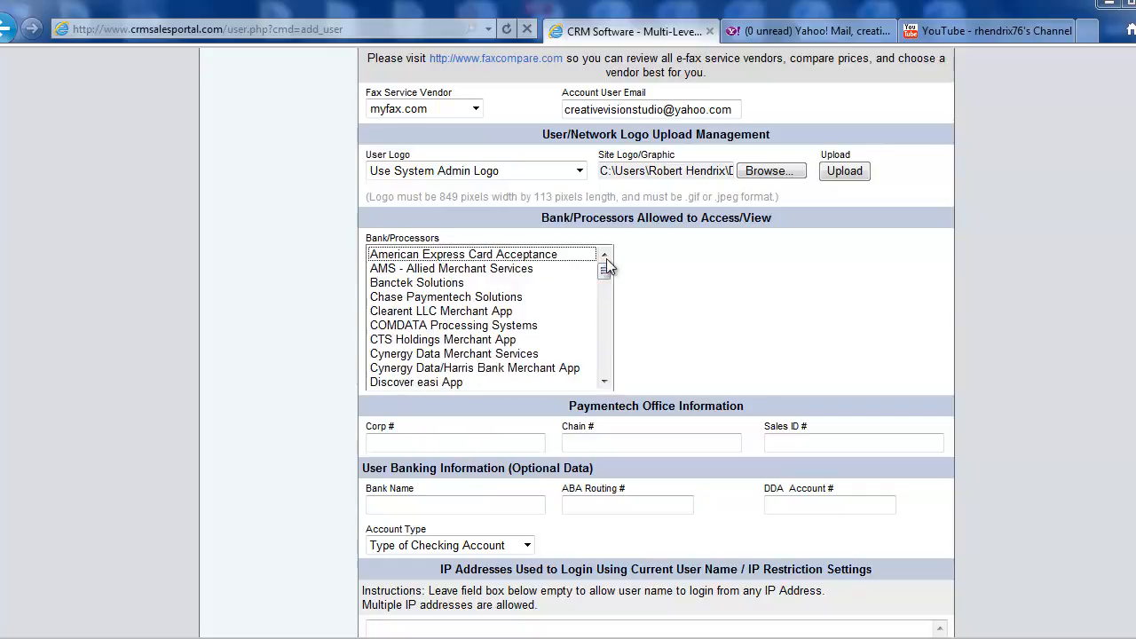
left_click(651, 304)
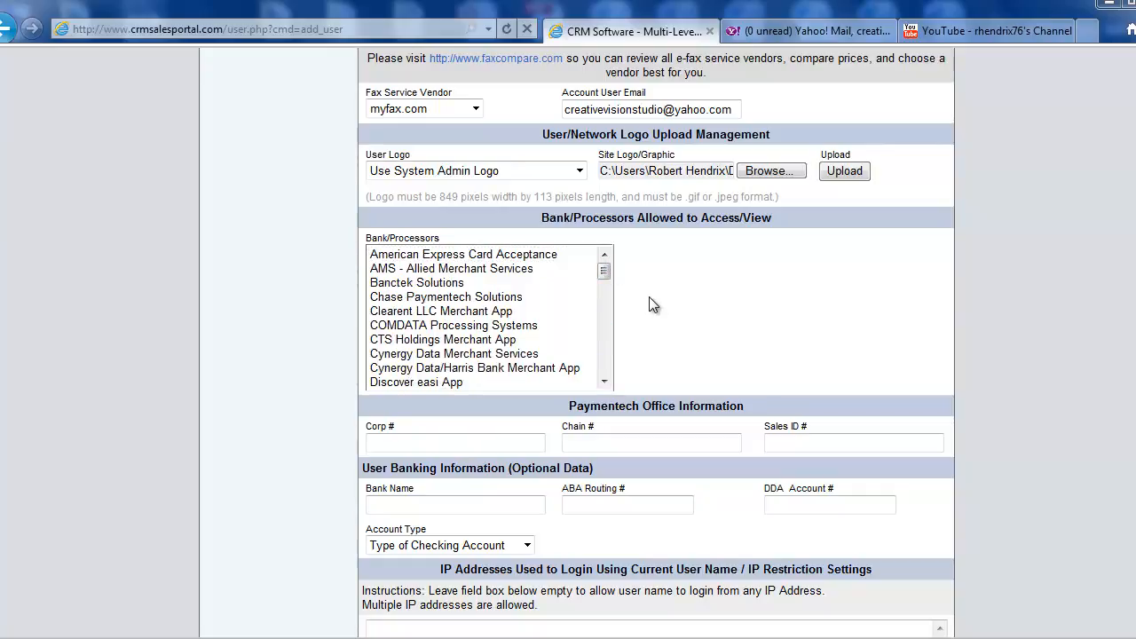
Select First Data/Wells Fargo Merchant App as an allowed bank/processor for the user
mouse_move(602, 270)
left_mouse_down()
mouse_move(606, 296)
mouse_move(603, 271)
left_mouse_up()
left_click_drag(601, 273, 606, 303)
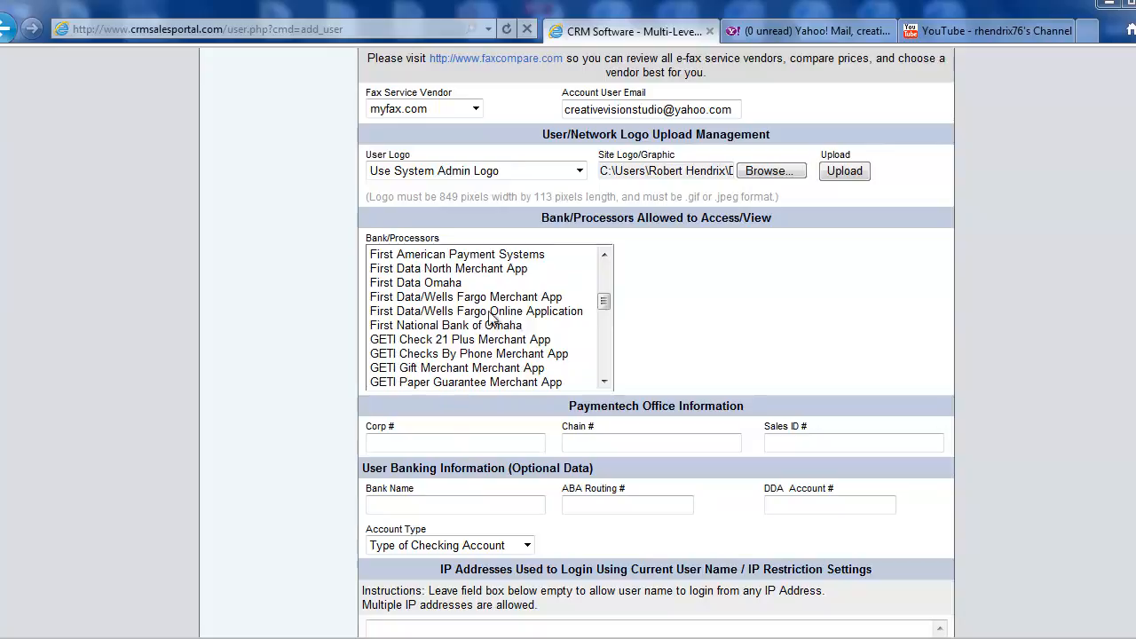
left_click(455, 298)
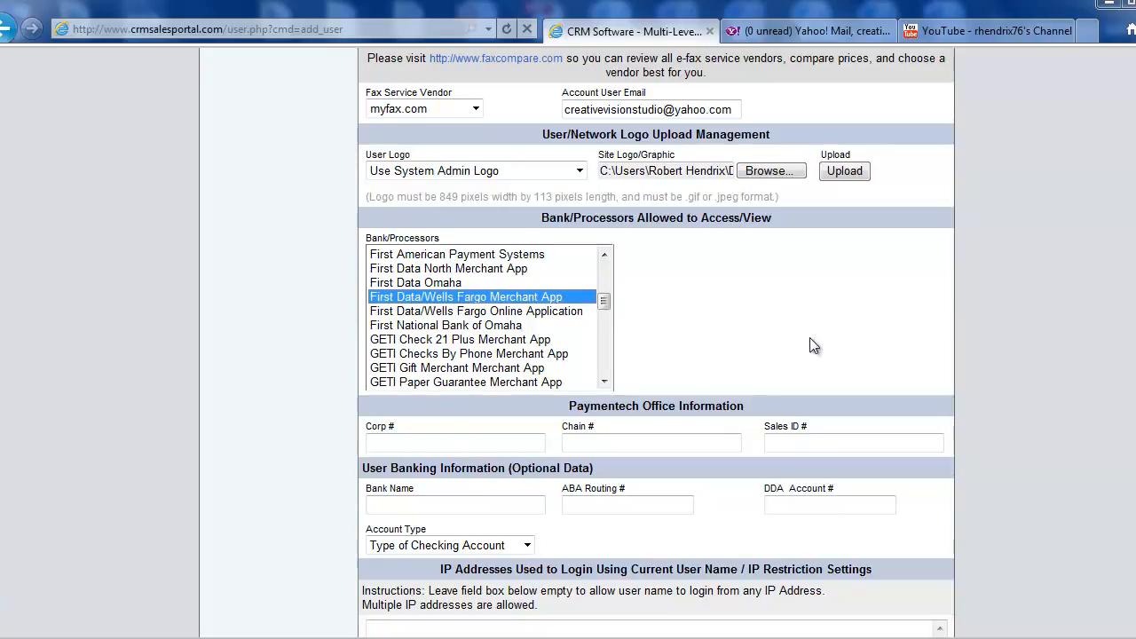
Examine the Paymentech Office Information section with its Corp #, Chain # and Sales ID # fields
scroll(986, 335, "up", 3)
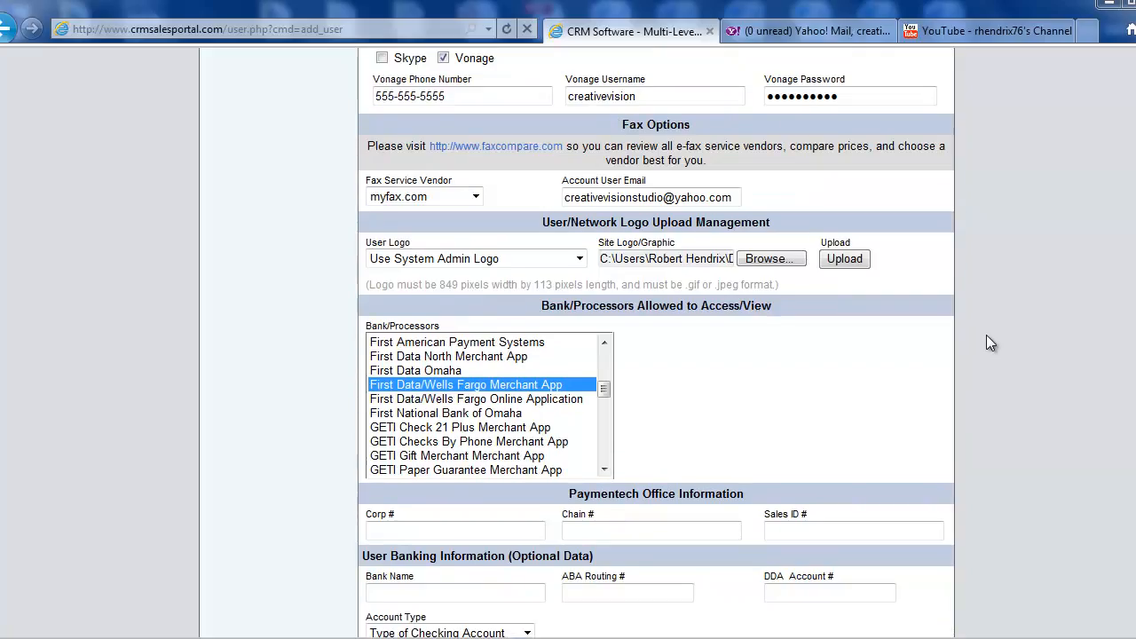
scroll(986, 337, "down", 3)
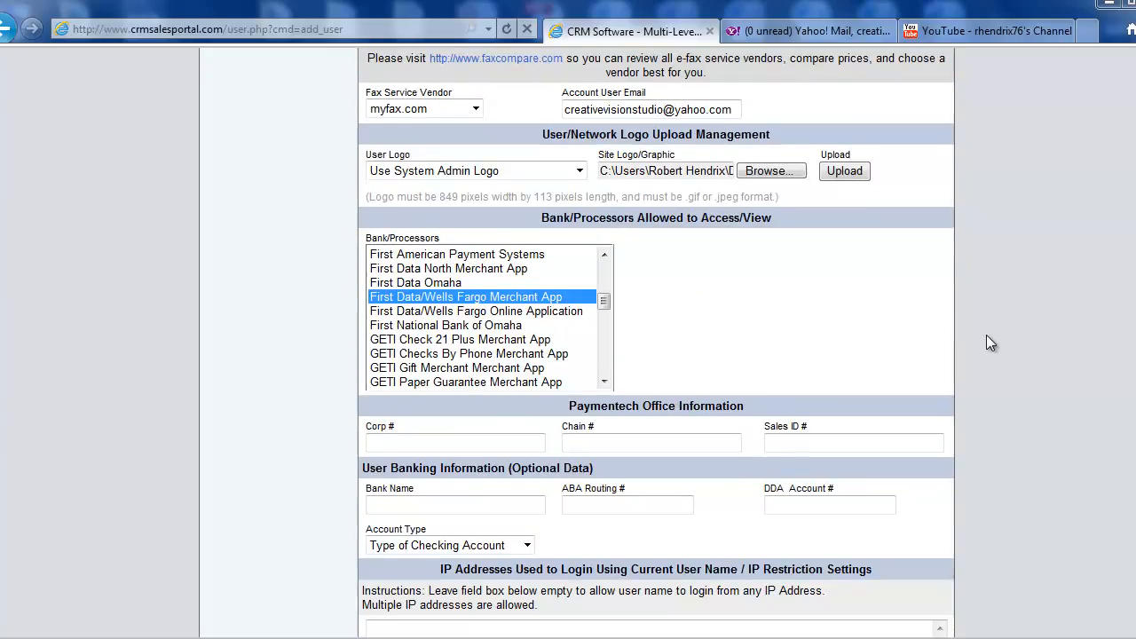
scroll(1016, 388, "down", 3)
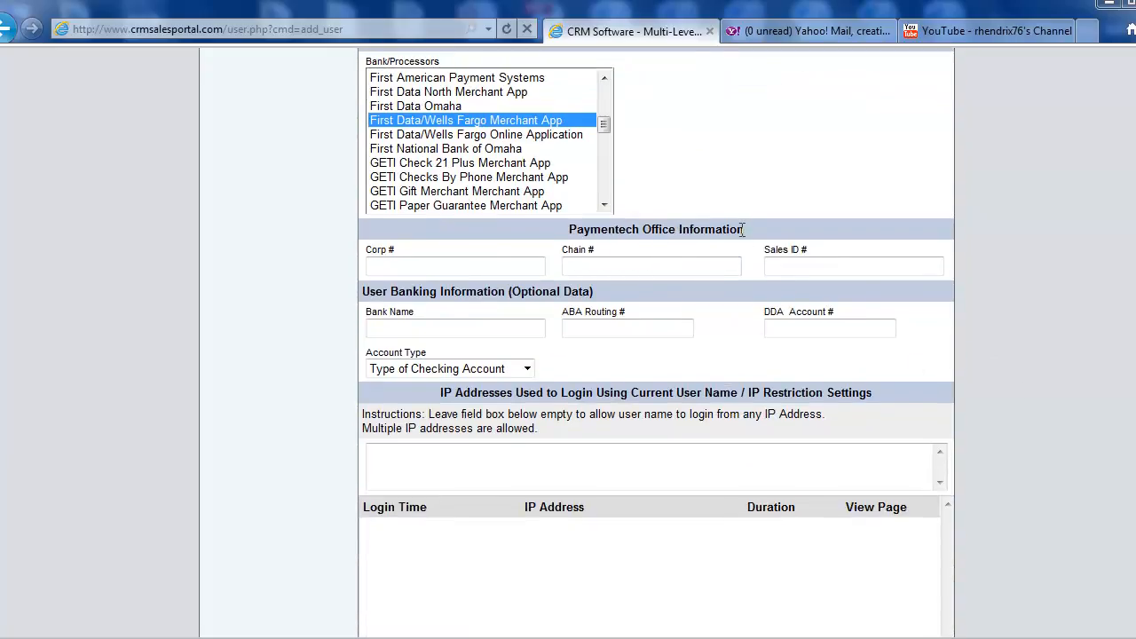
left_click_drag(745, 229, 569, 231)
left_click(752, 270)
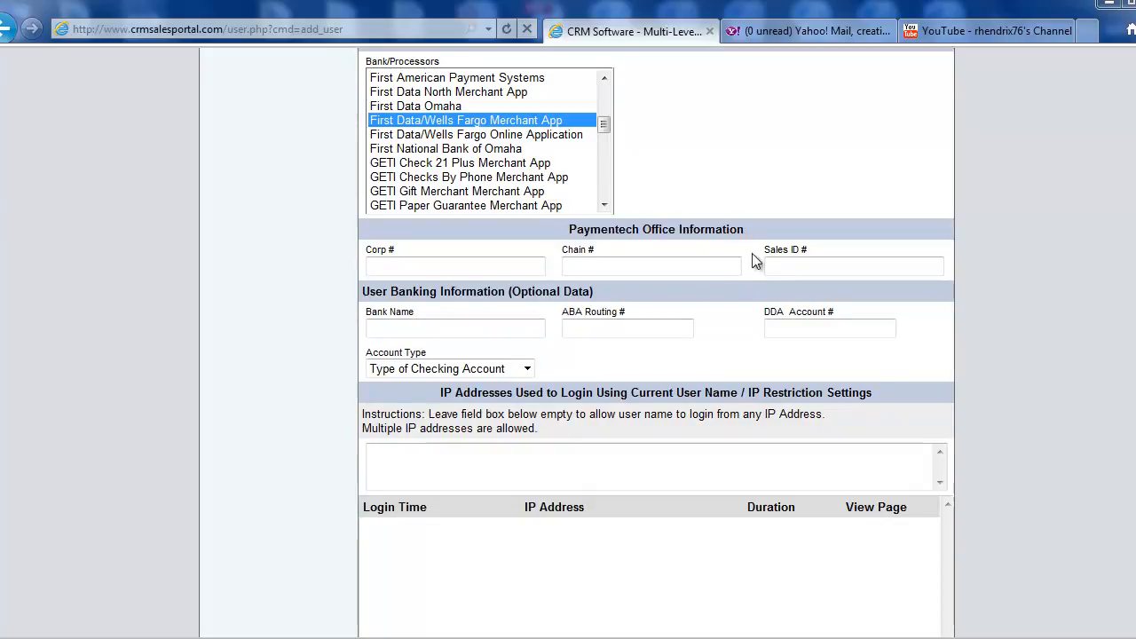
left_click_drag(748, 230, 571, 230)
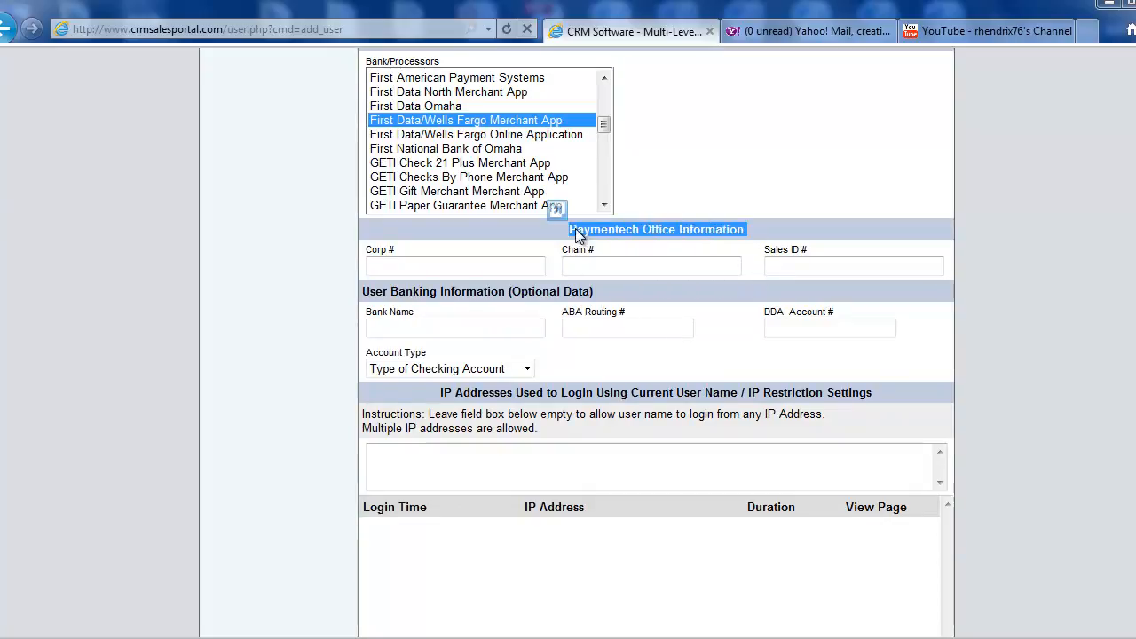
left_click(759, 271)
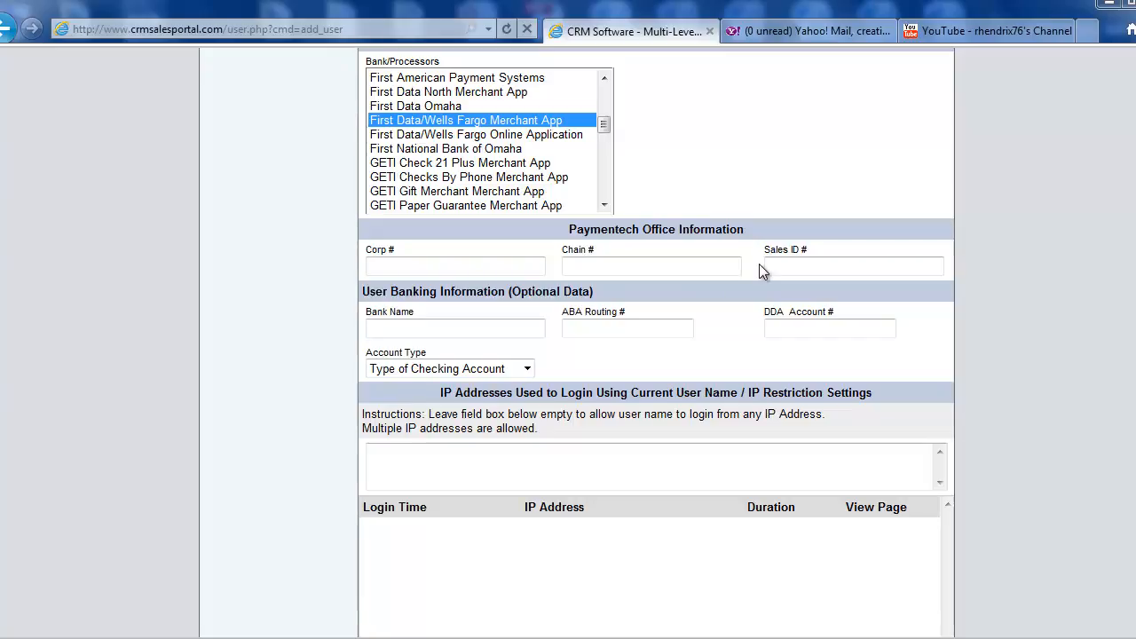
Add Chase Paymentech Solutions to the allowed banks/processors, keeping First Data/Wells Fargo Merchant App selected as well
left_click_drag(605, 127, 606, 97)
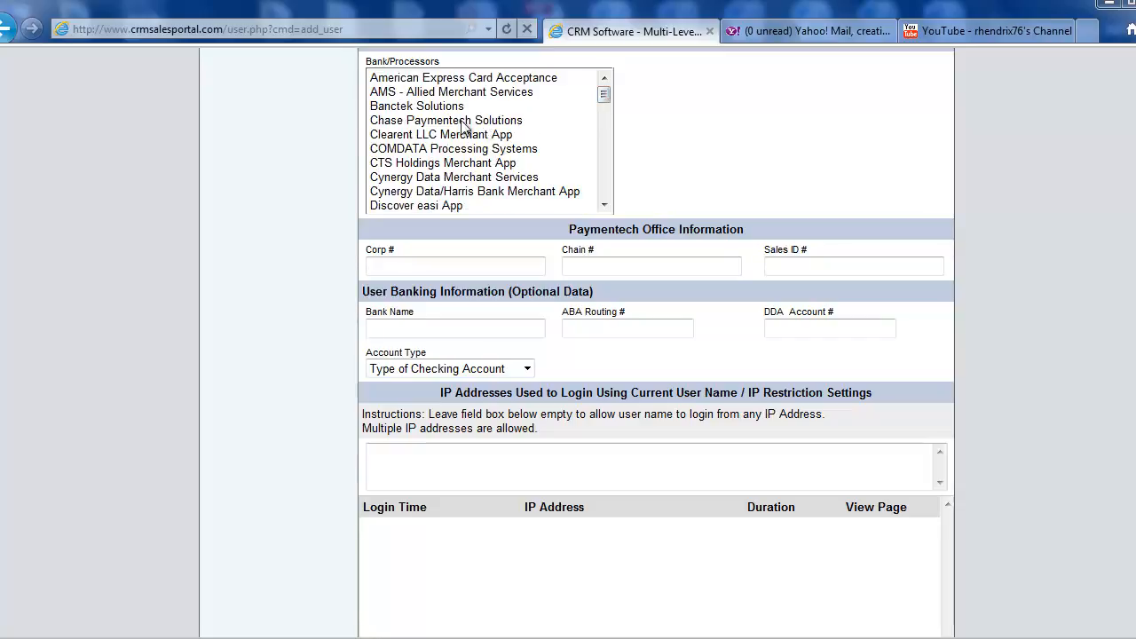
left_click(423, 127)
scroll(689, 196, "up", 1)
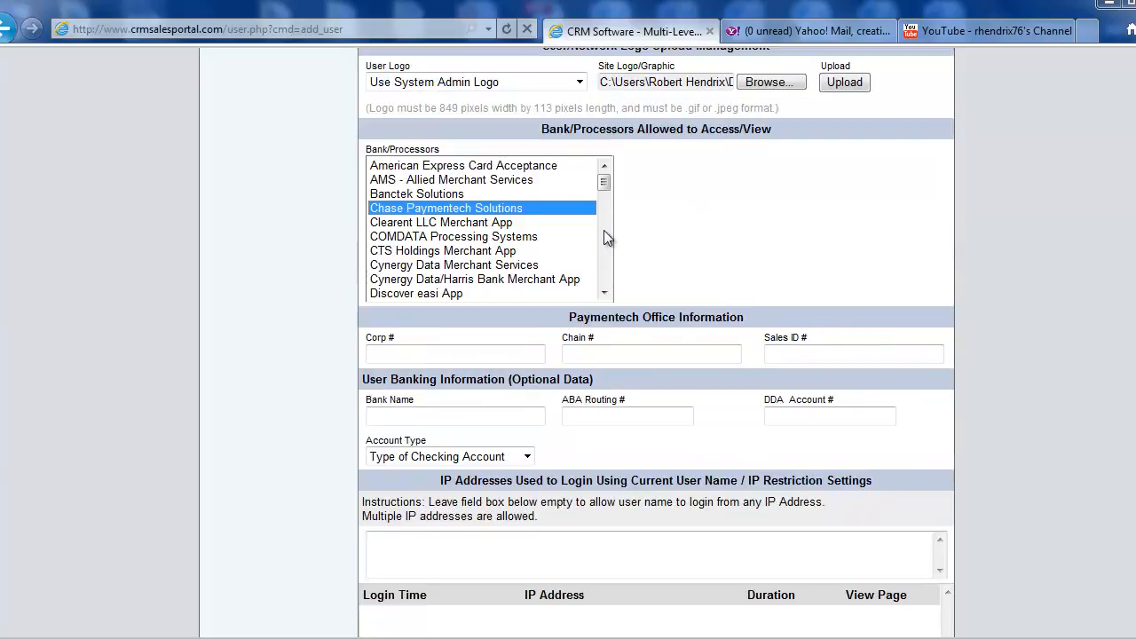
left_click_drag(601, 184, 603, 208)
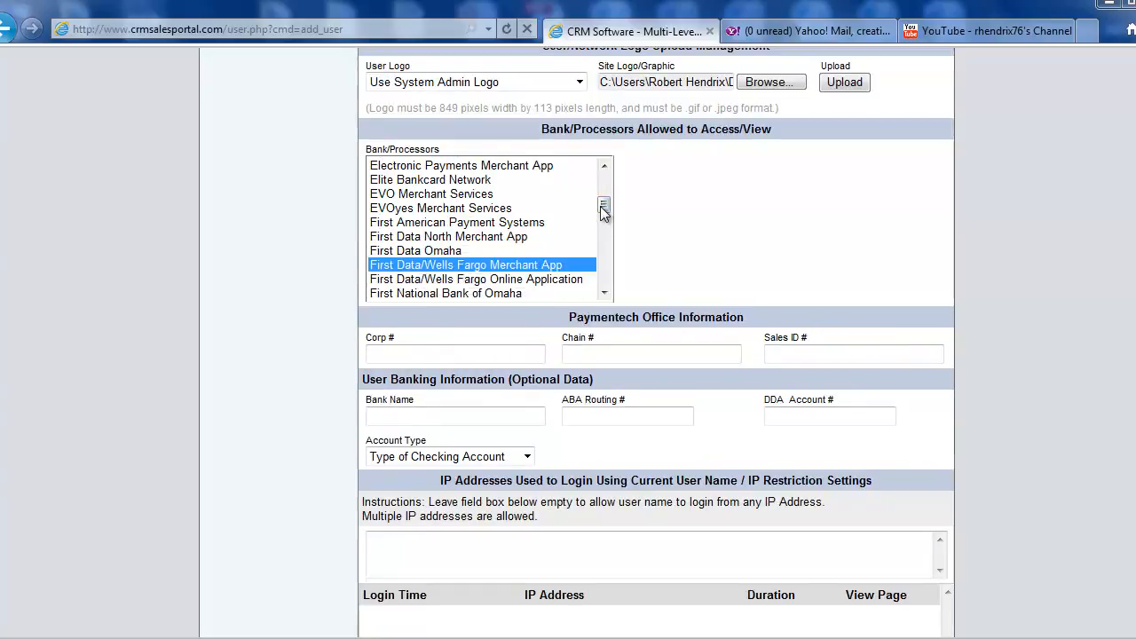
Examine the Paymentech Office Information fields and the optional User Banking Information fields
scroll(704, 292, "down", 1)
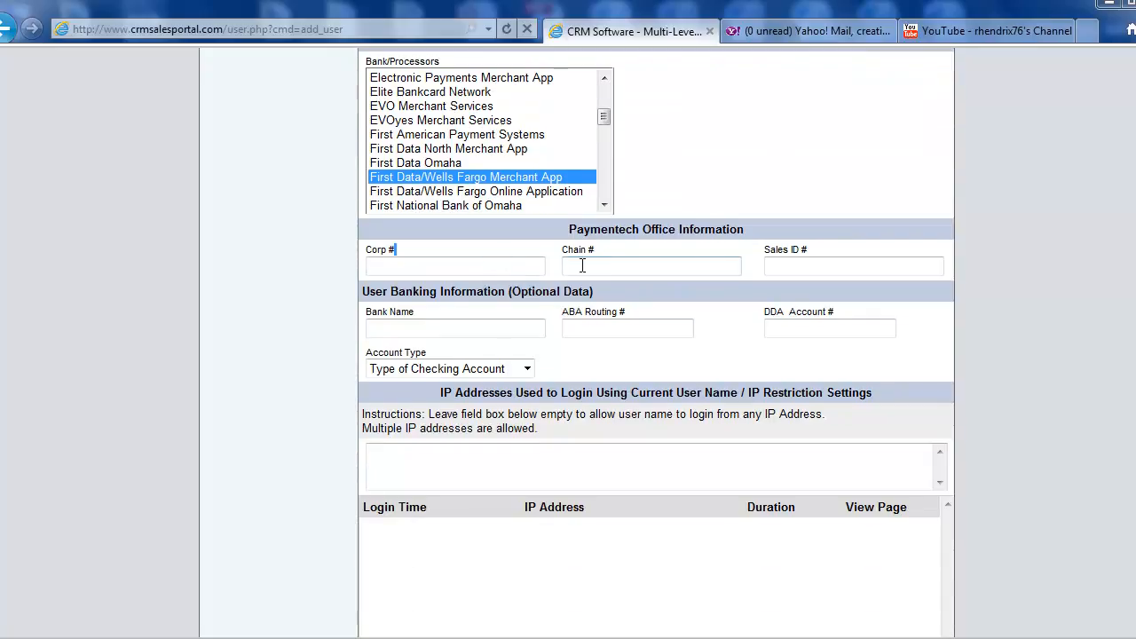
left_click(802, 268)
scroll(802, 268, "up", 1)
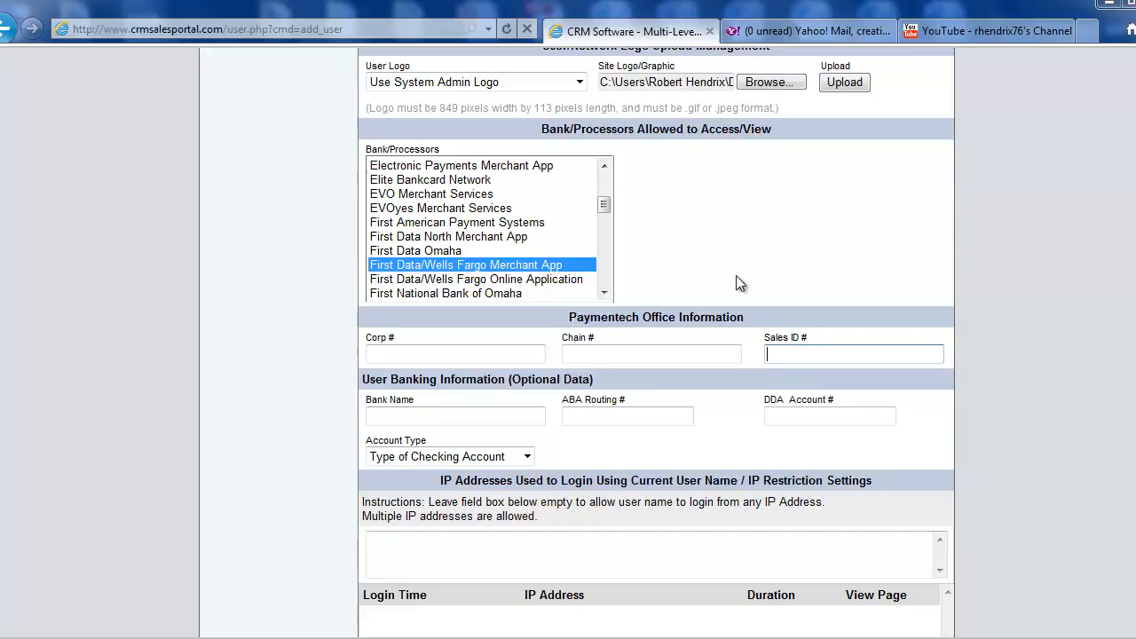
scroll(738, 282, "down", 1)
left_click_drag(605, 293, 382, 291)
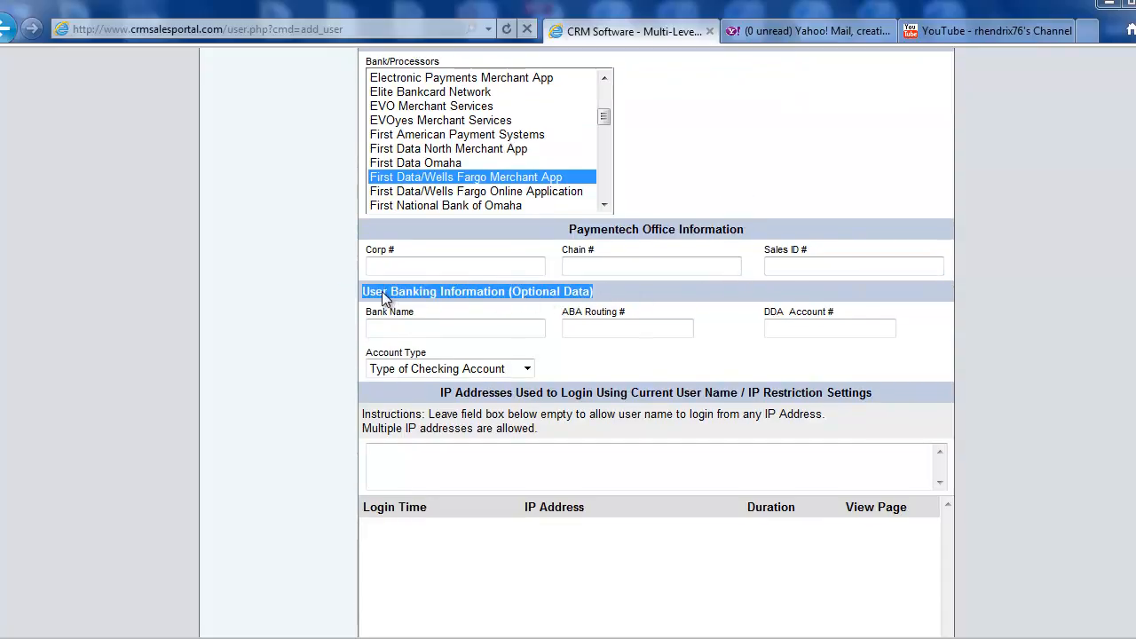
left_click(484, 329)
left_click(626, 330)
left_click(793, 330)
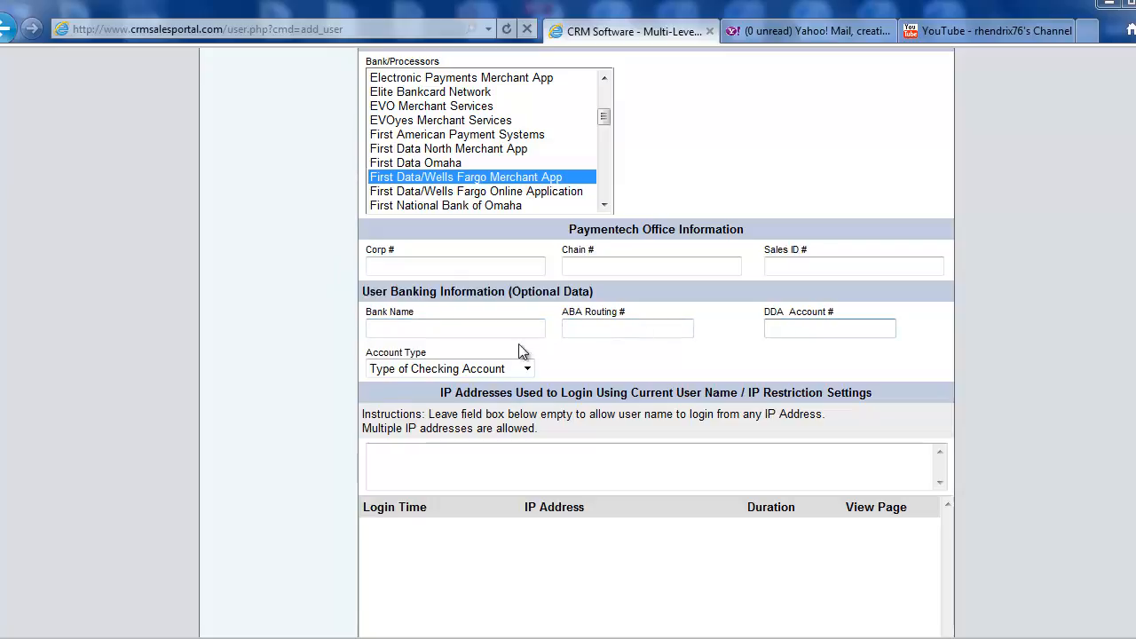
left_click(976, 326)
scroll(982, 336, "down", 4)
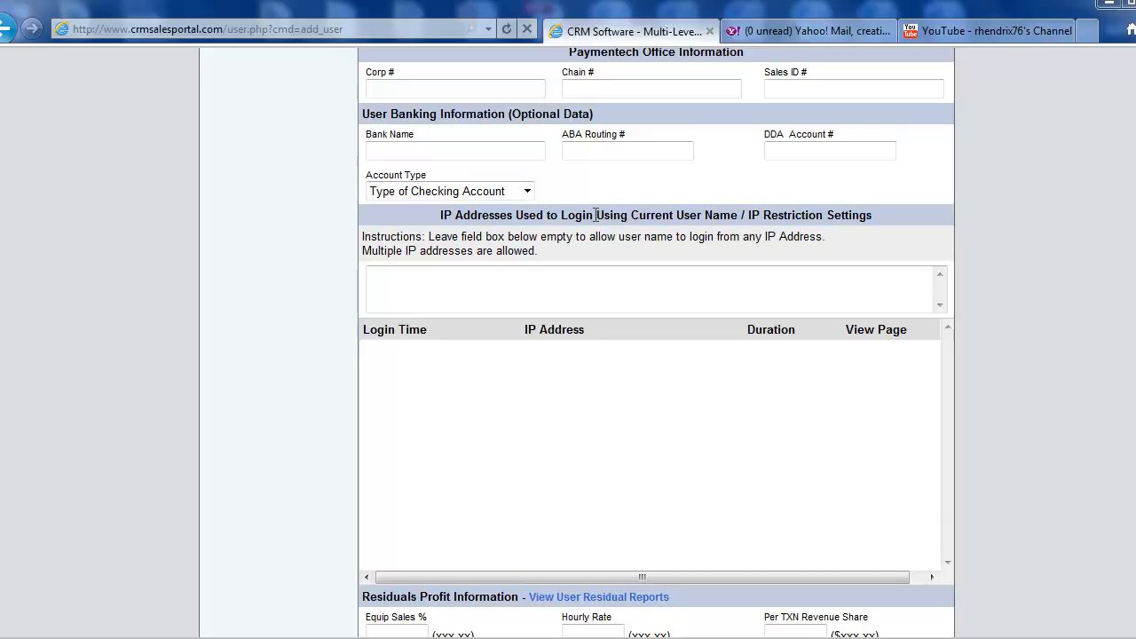
left_click_drag(874, 216, 748, 217)
left_click(1035, 329)
scroll(980, 321, "down", 1)
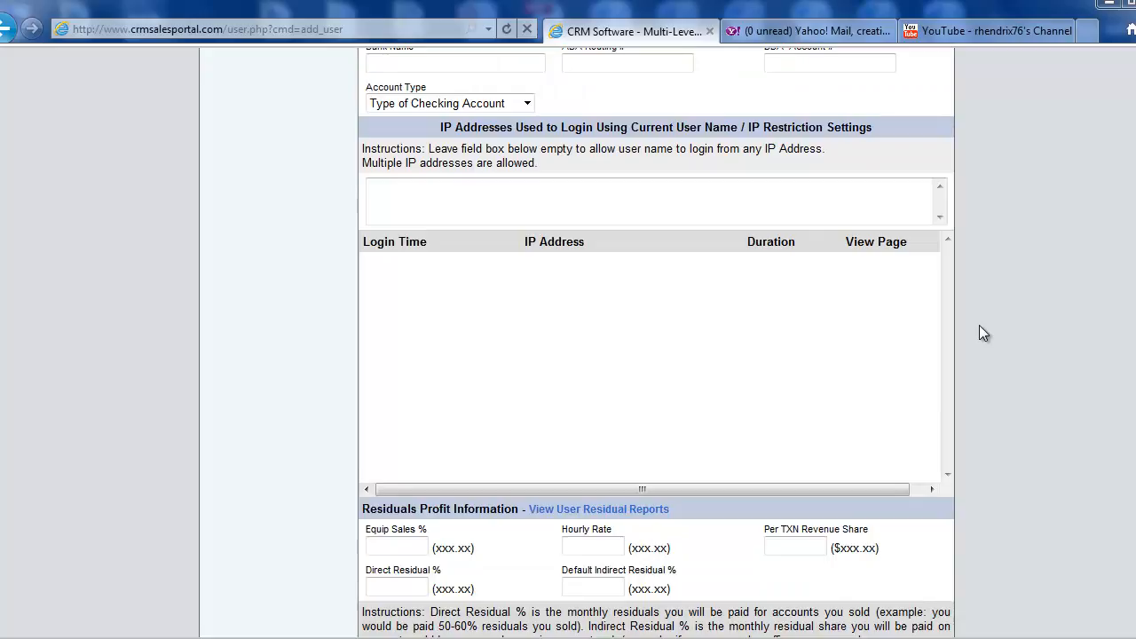
scroll(980, 325, "up", 2)
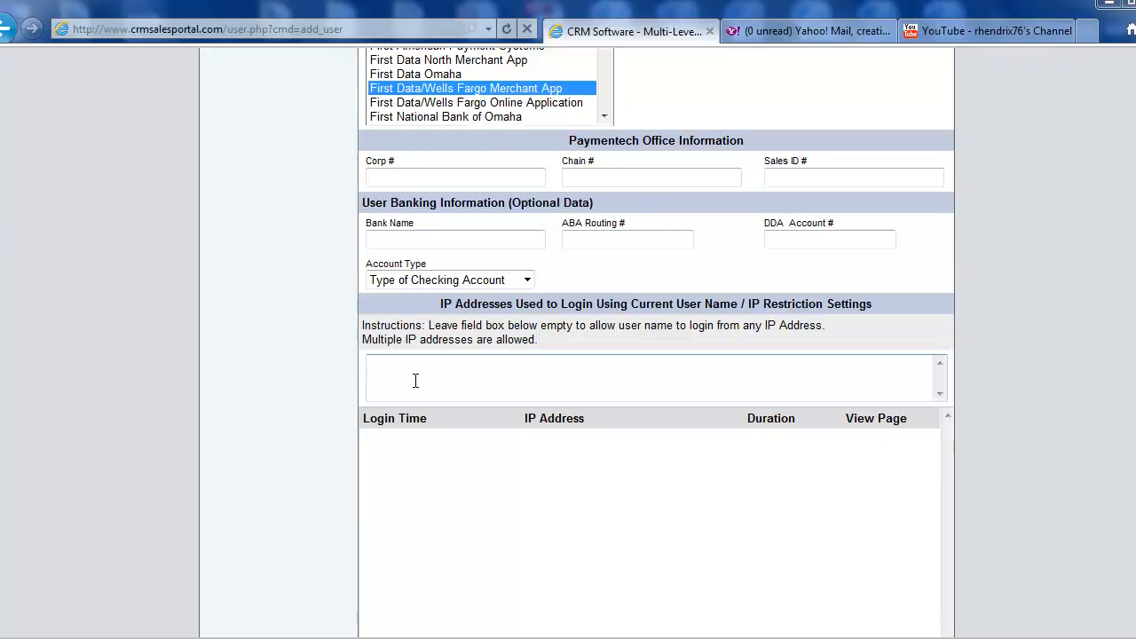
type("125.244.45.1")
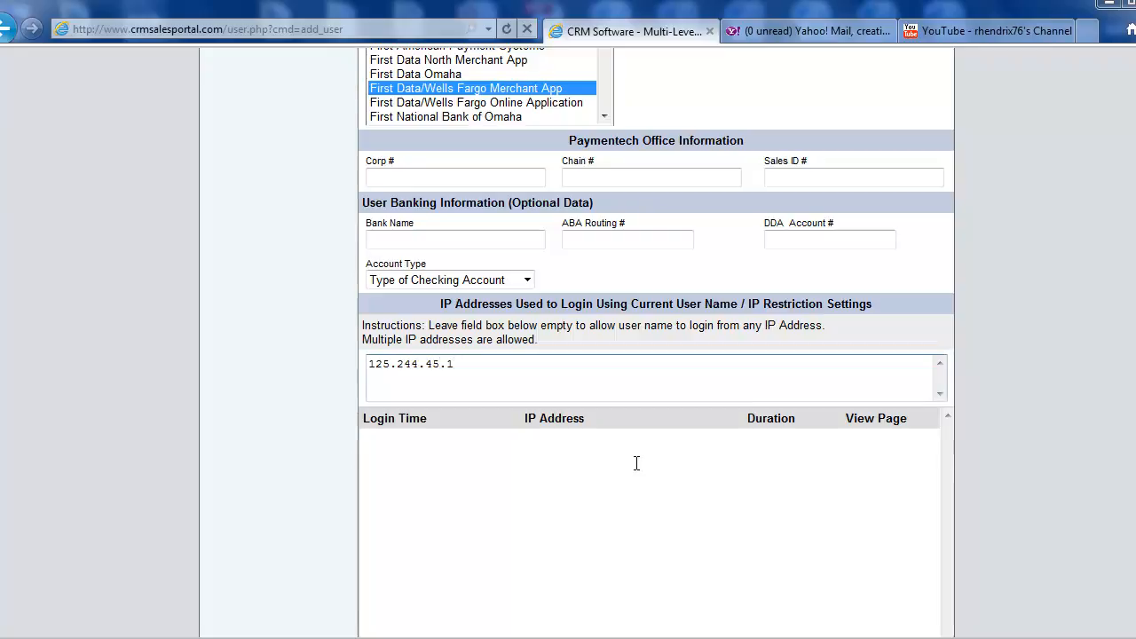
Examine the entered IP restriction and the login history table beneath it
scroll(1015, 418, "down", 2)
scroll(1015, 418, "up", 2)
left_click_drag(465, 364, 373, 383)
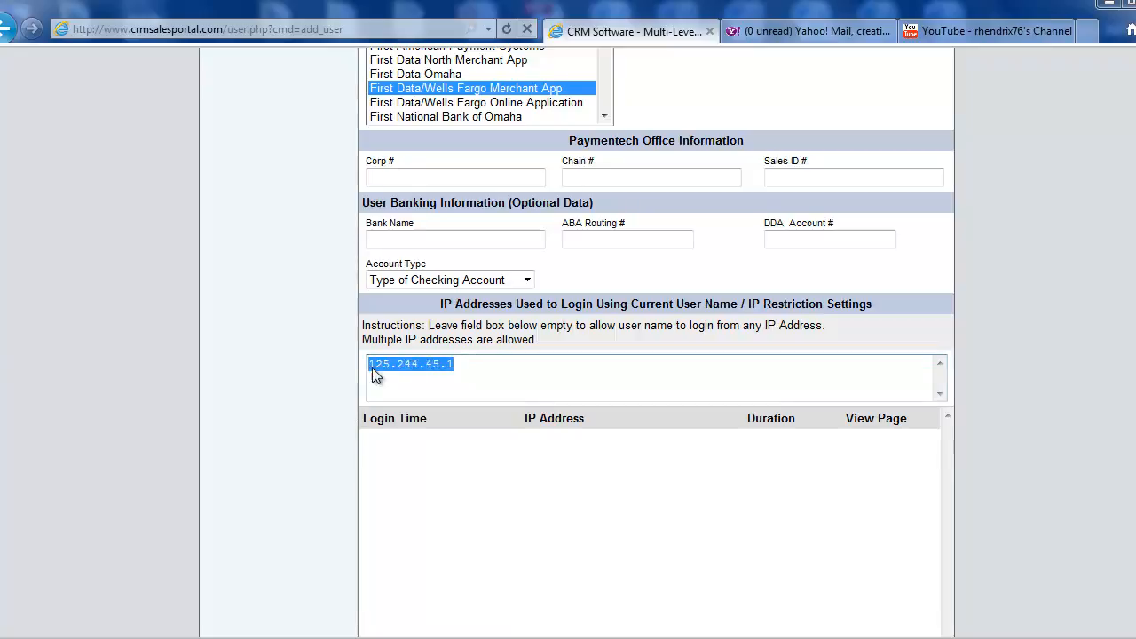
left_click(467, 367)
left_click_drag(467, 366, 367, 367)
left_click(504, 364)
left_click_drag(448, 365, 370, 375)
left_click(616, 376)
In Residuals Profit Information, set Equip Sales % to 50, Hourly Rate to 10.00 and Per TXN Revenue Share to .05
scroll(972, 370, "down", 5)
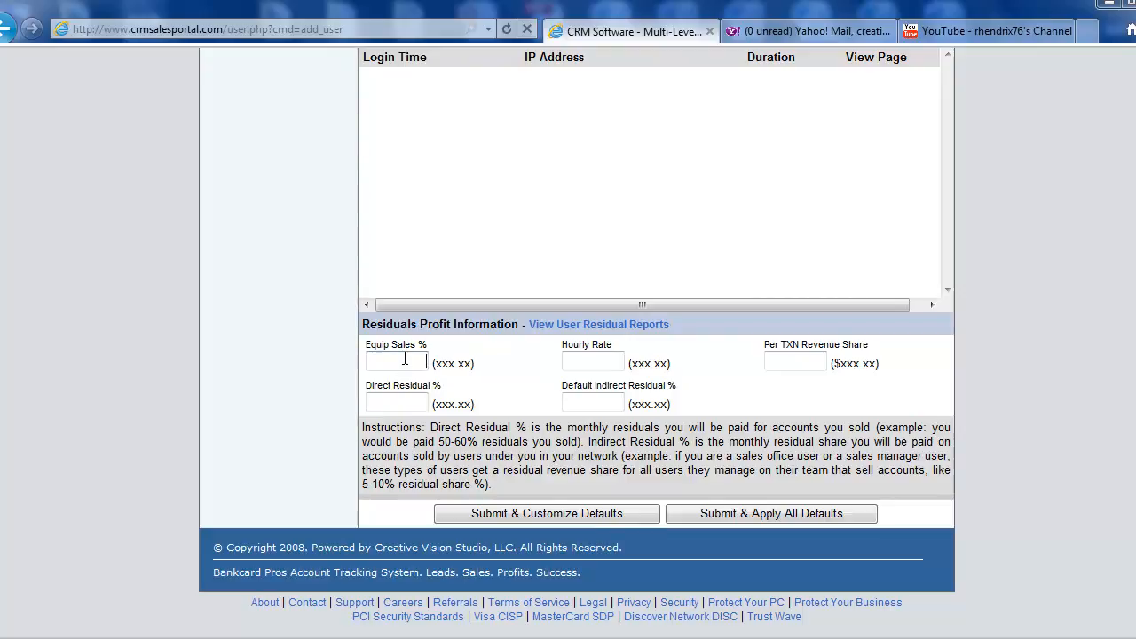
type("50")
key("Tab")
type("10.00")
key("Tab")
type(".05")
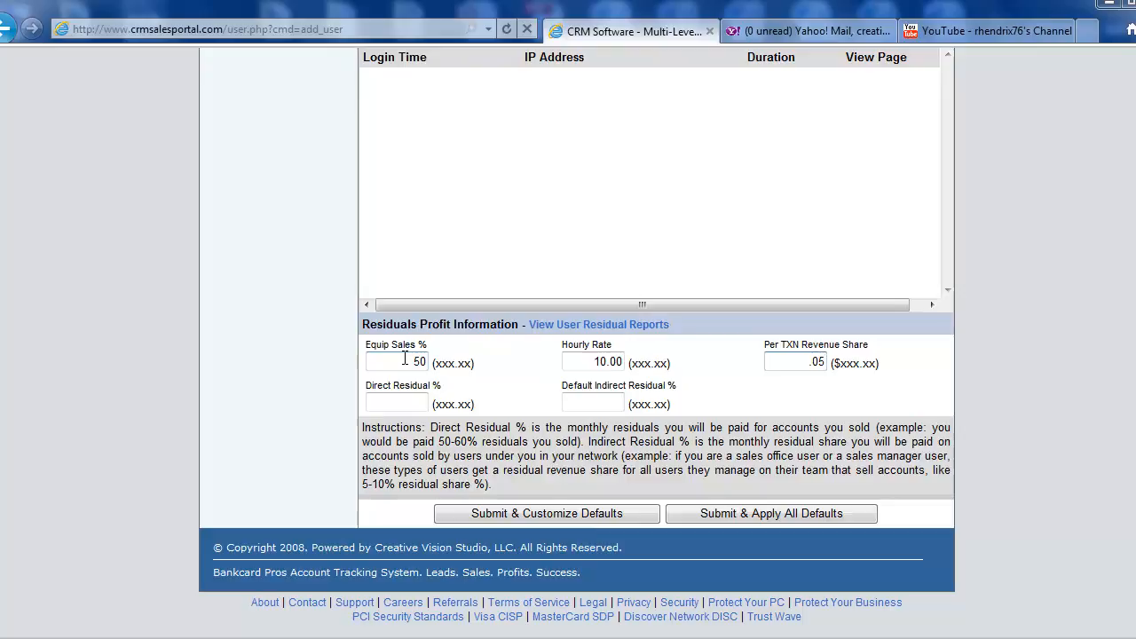
Set Direct Residual % to 65 and Default Indirect Residual % to 10, and submit the user with all defaults applied
key("Tab")
type("65")
key("Tab")
left_click_drag(677, 387, 579, 385)
left_click(596, 402)
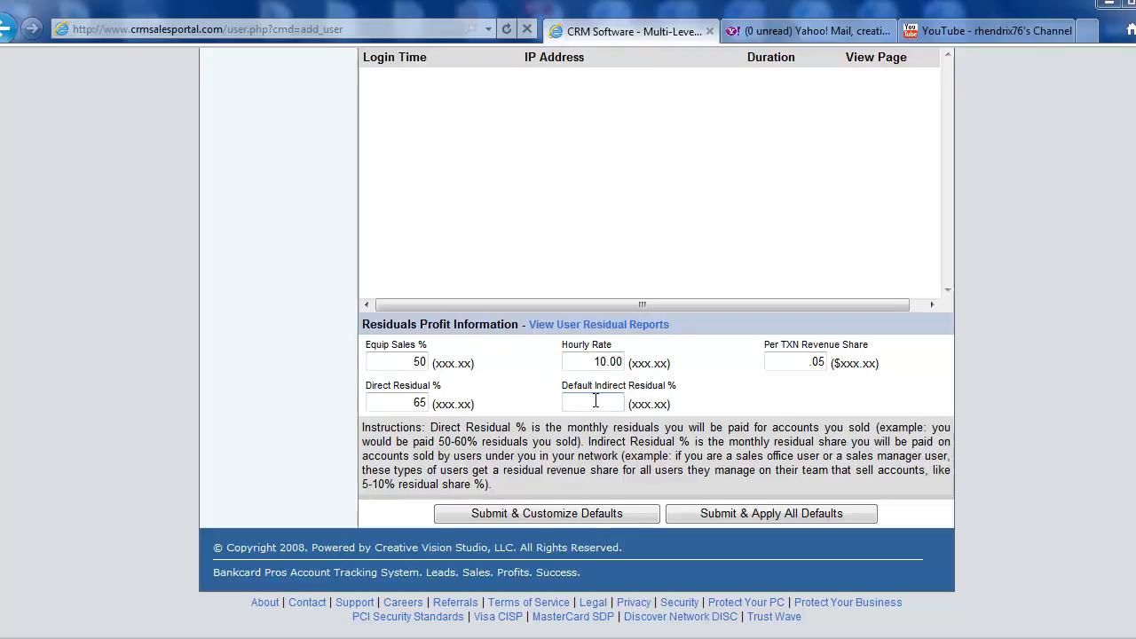
type("10")
left_click(765, 513)
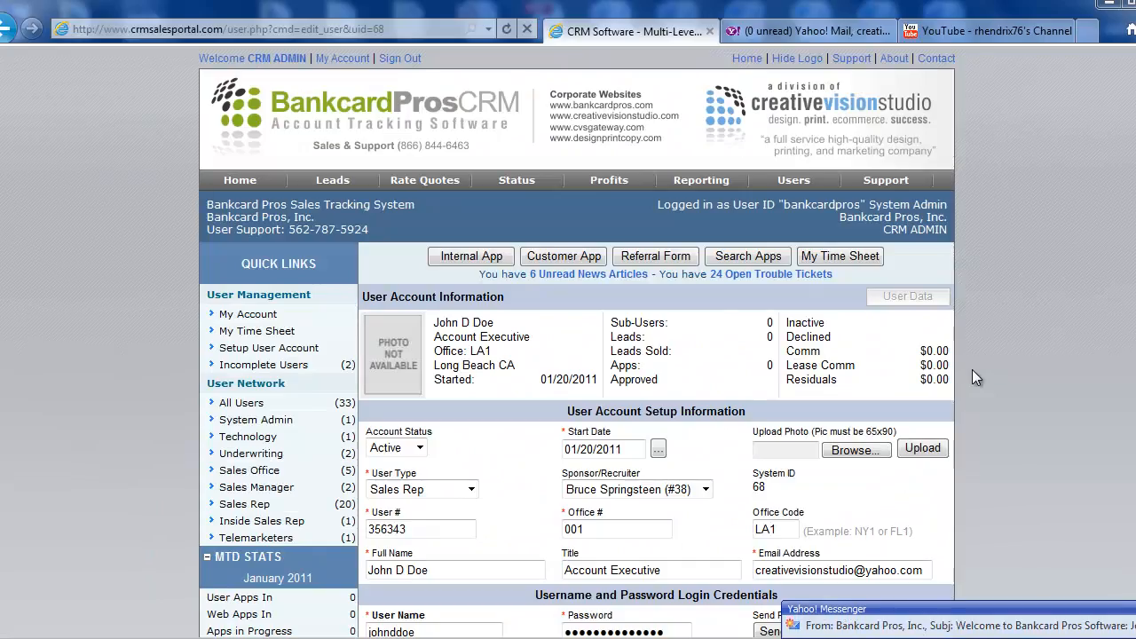
Switch to Yahoo Mail and read the new Welcome to Bankcard Pros Software email with the Sales Rep account information
scroll(985, 386, "down", 2)
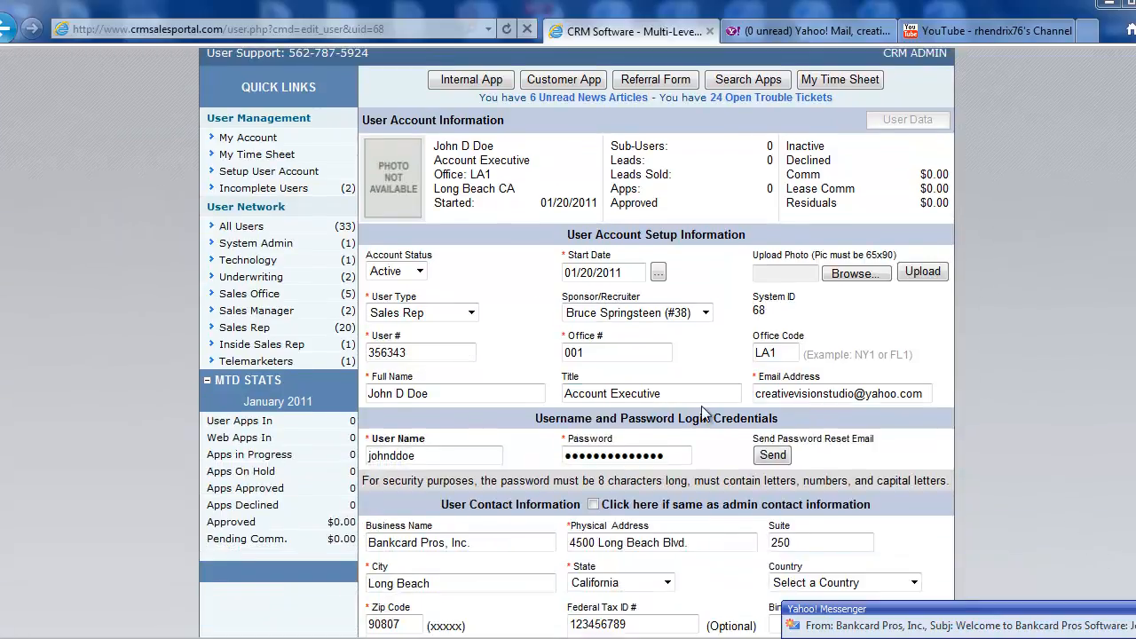
left_click(964, 626)
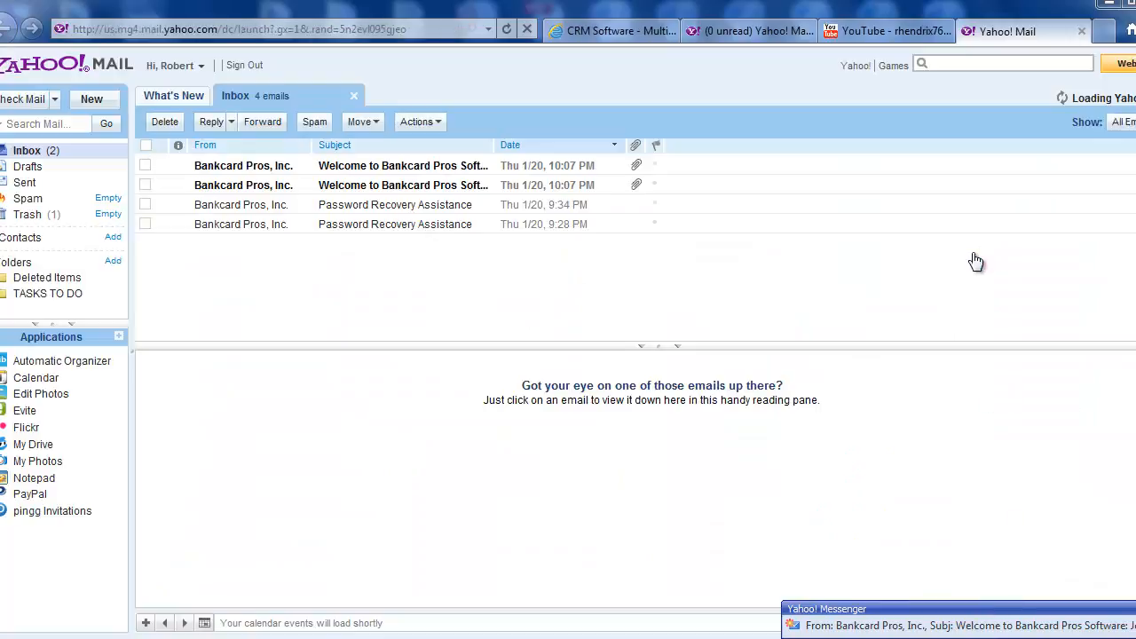
left_click(255, 173)
scroll(477, 481, "down", 1)
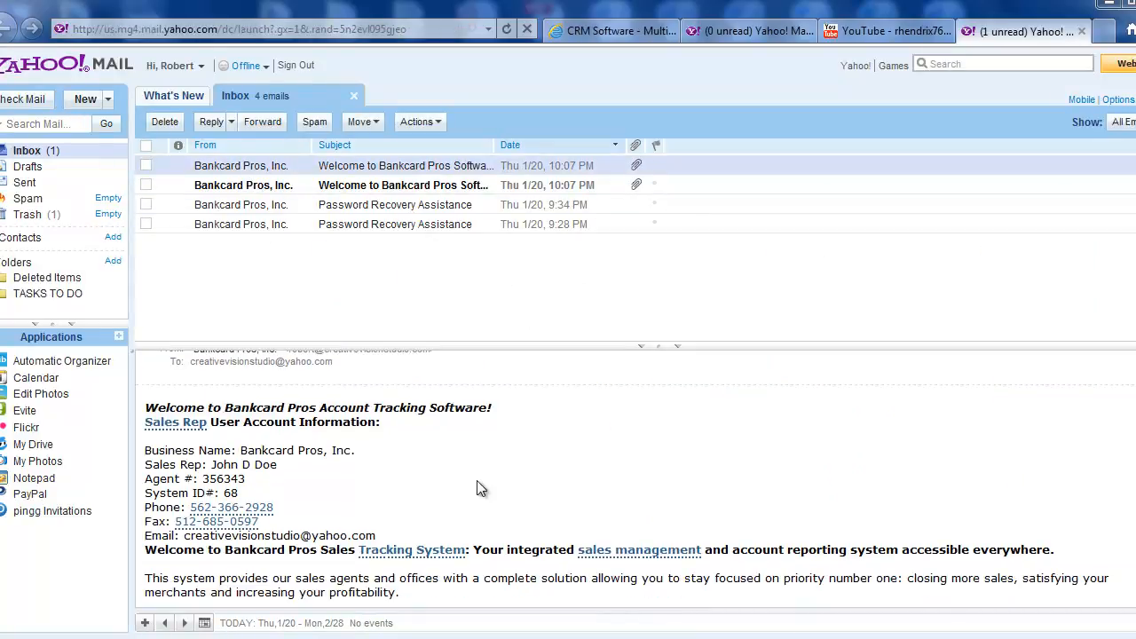
scroll(442, 477, "down", 5)
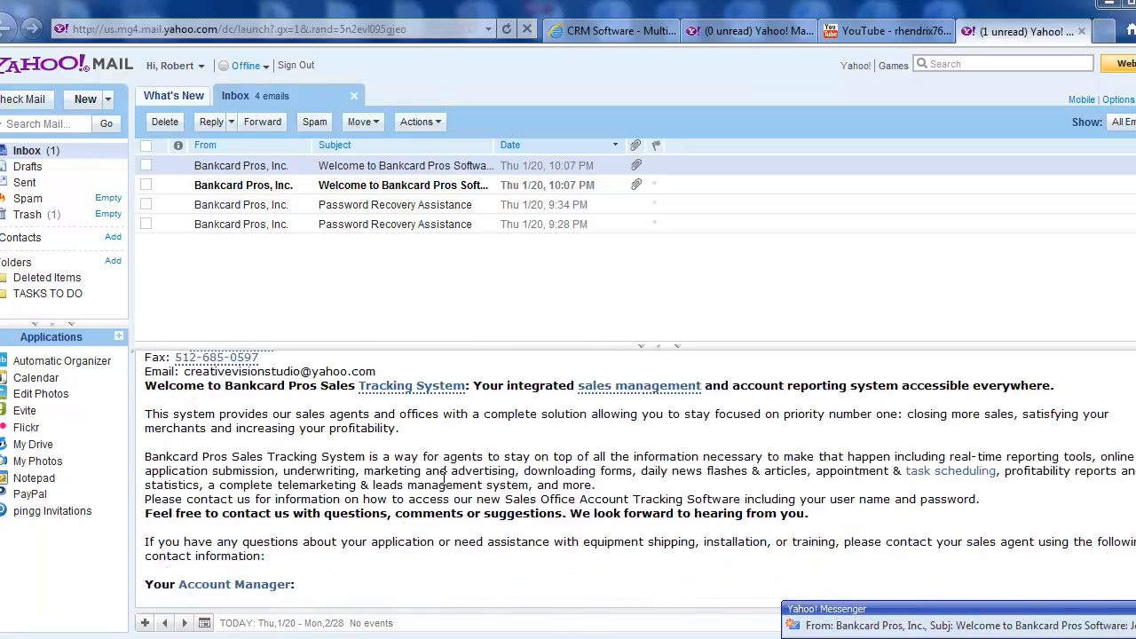
scroll(443, 480, "down", 4)
scroll(441, 485, "up", 7)
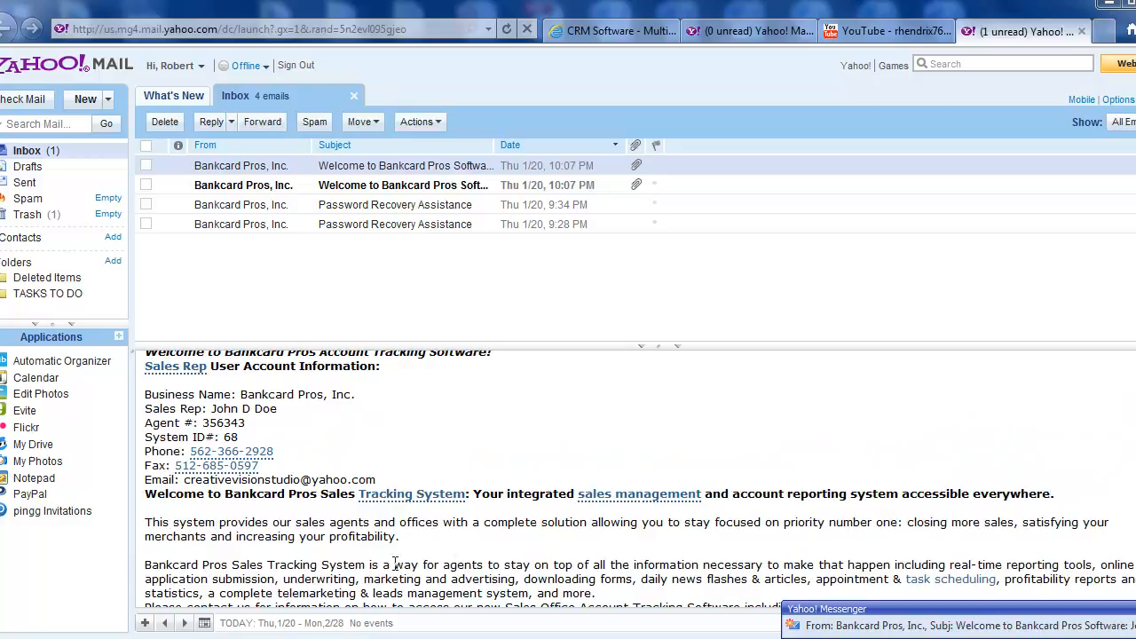
scroll(563, 538, "up", 2)
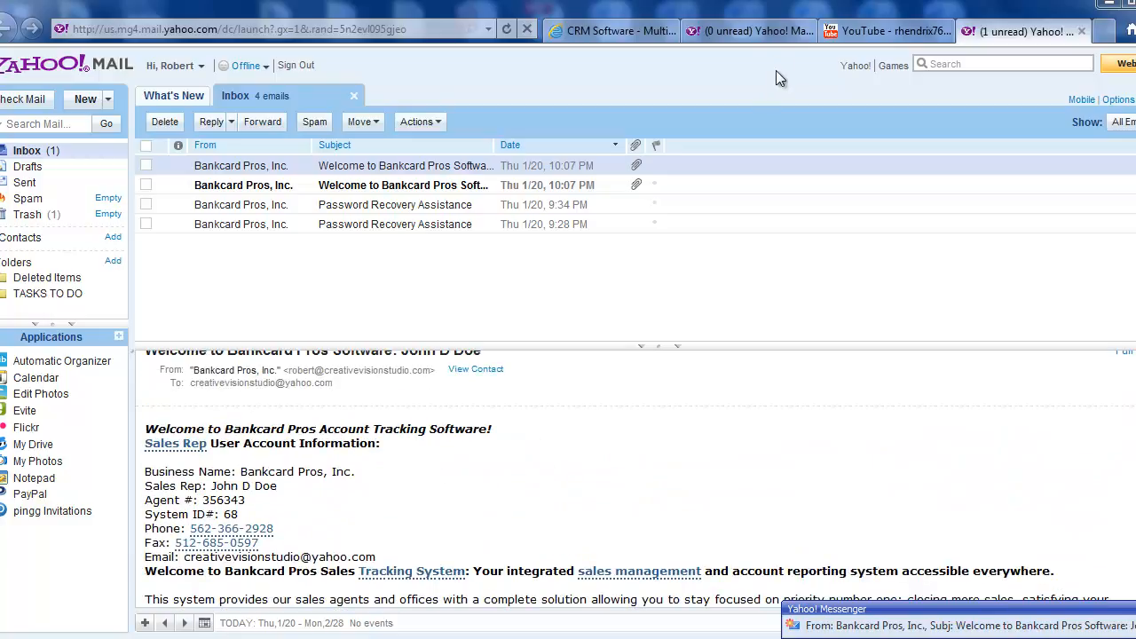
Return to the CRM and upload the green spider picture from the Pictures library as the user's photo
left_click(655, 34)
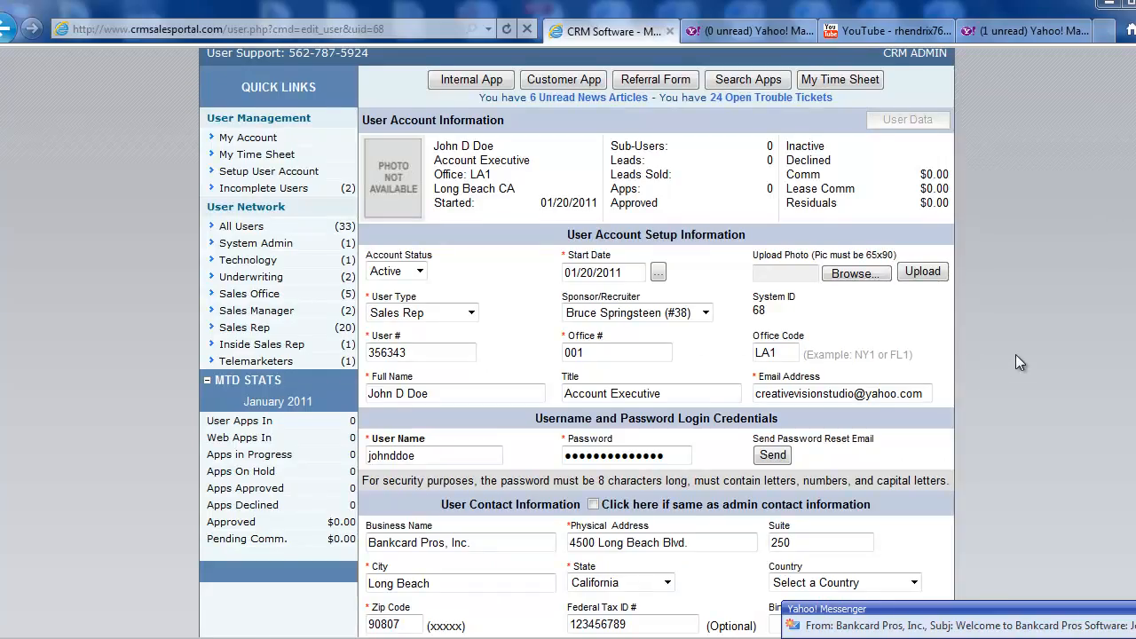
scroll(959, 363, "down", 3)
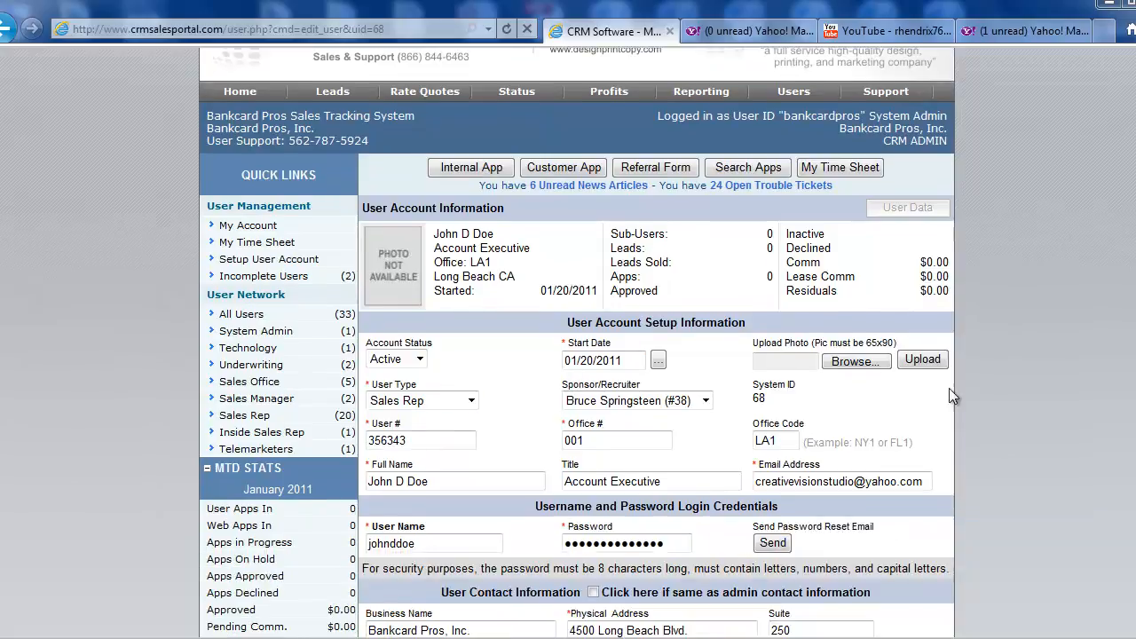
scroll(939, 401, "down", 5)
scroll(938, 402, "up", 5)
left_click(854, 361)
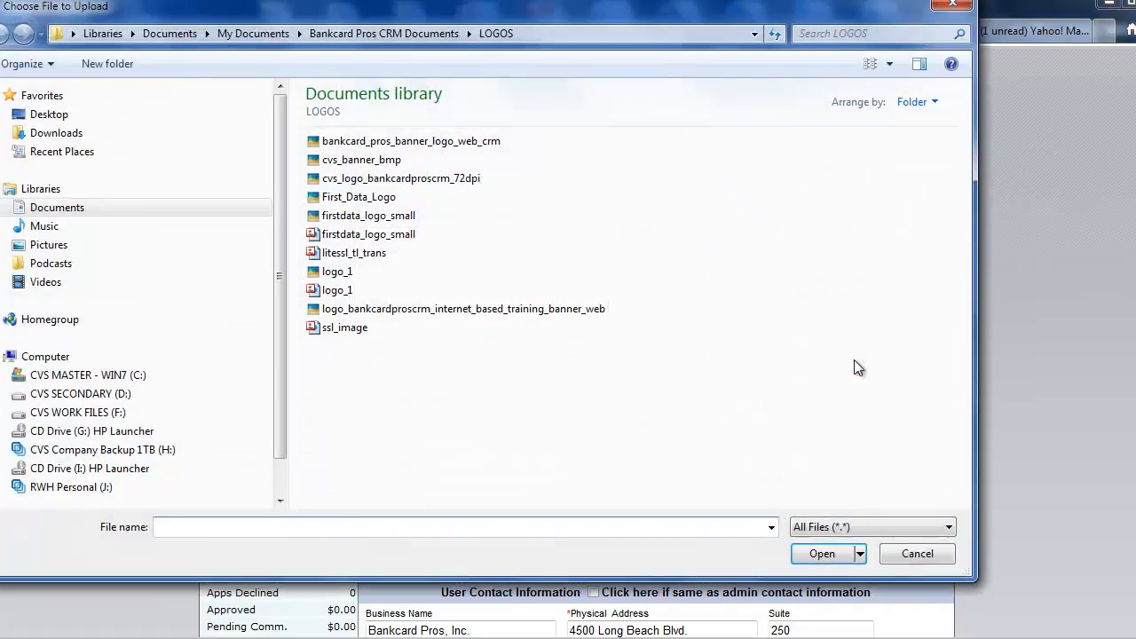
left_click(53, 245)
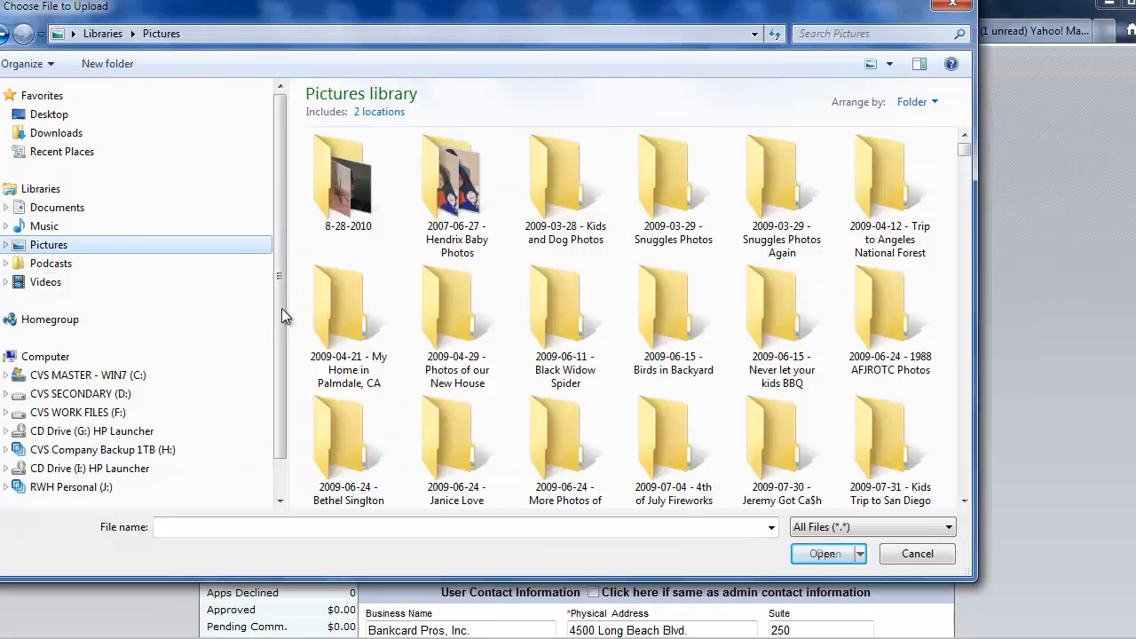
left_click_drag(964, 149, 966, 195)
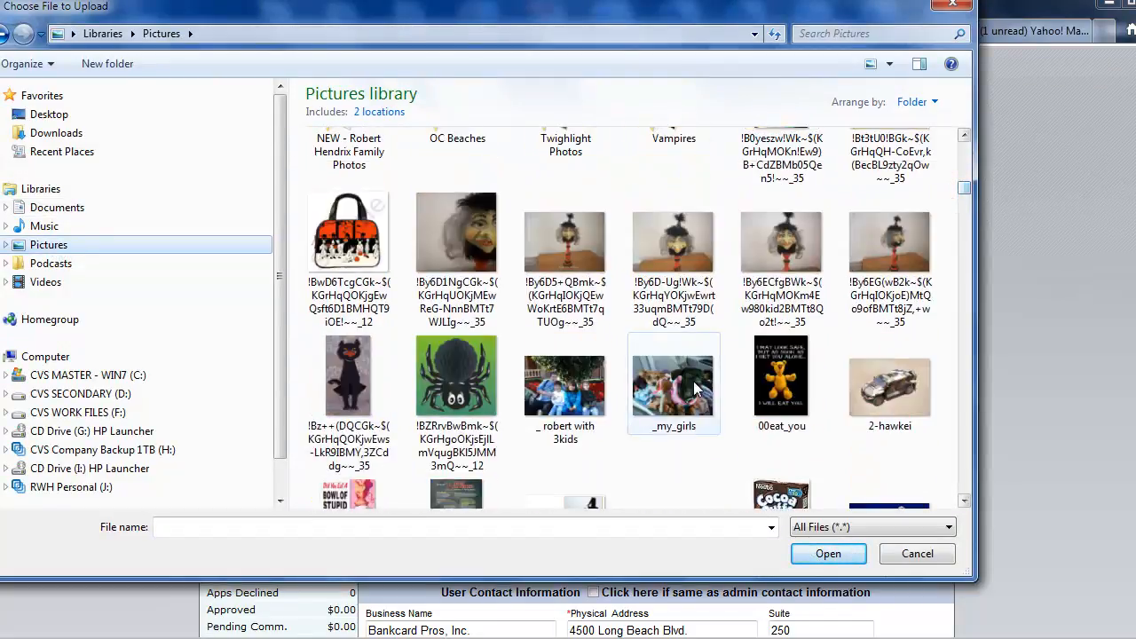
left_click(444, 376)
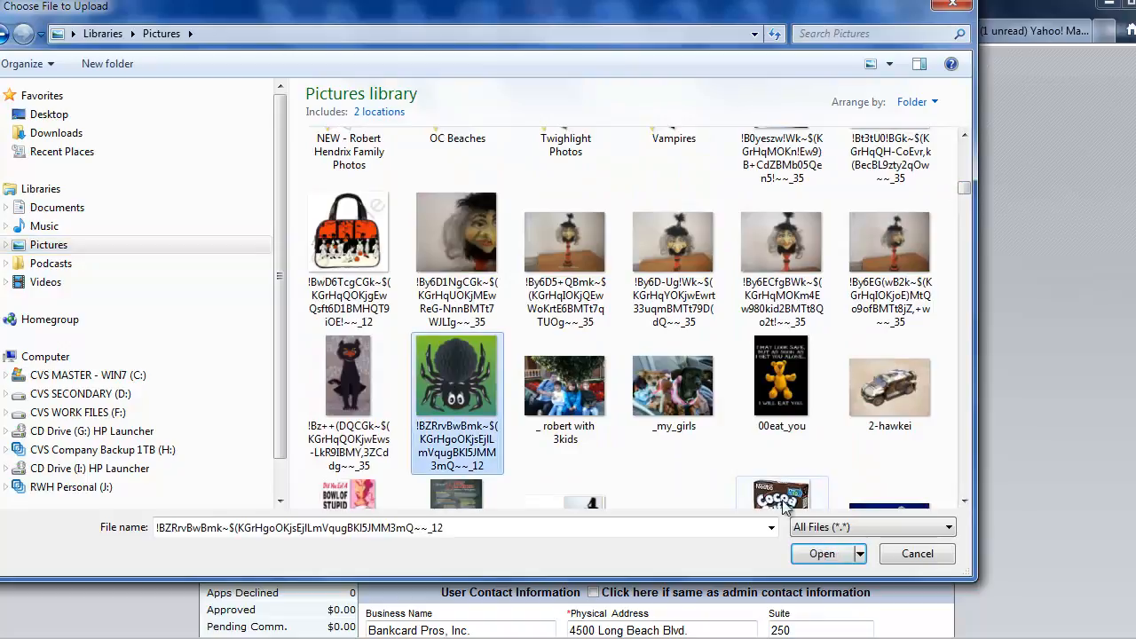
left_click(824, 553)
left_click(928, 359)
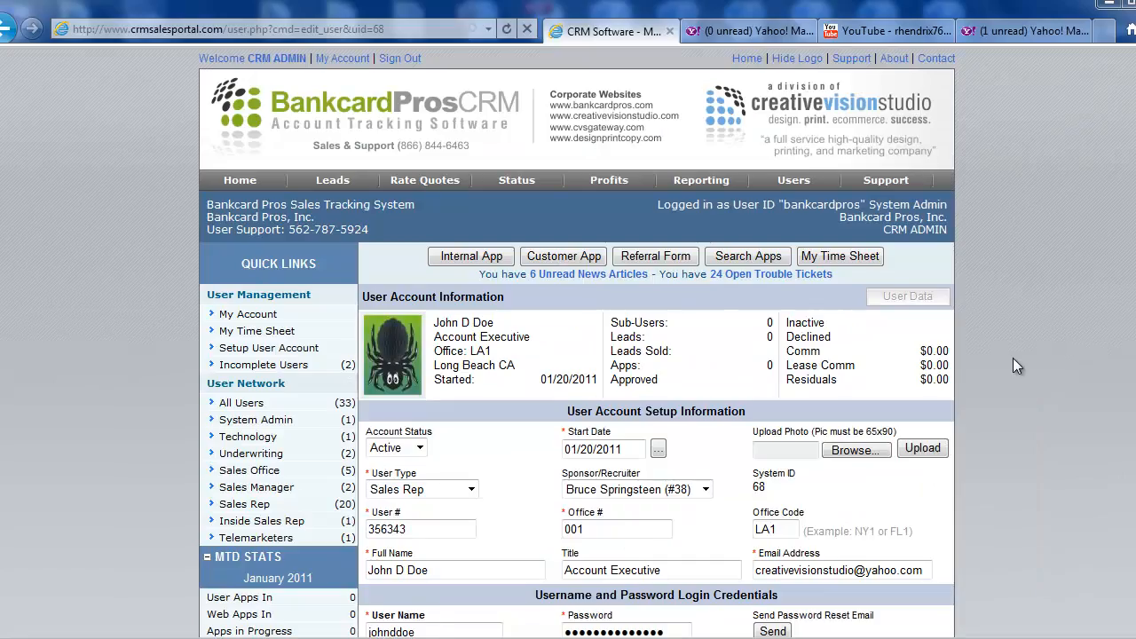
Examine the saved user's contact, instant messenger, social network, external form link, VOIP, fax and logo sections
scroll(408, 336, "down", 3)
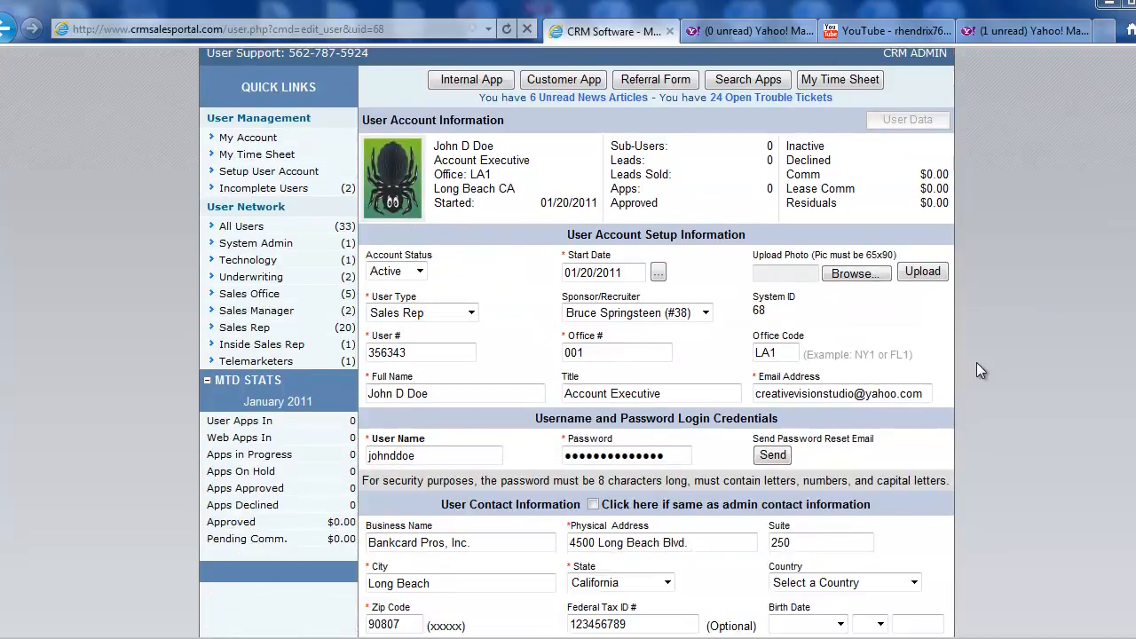
scroll(577, 343, "down", 3)
scroll(577, 343, "up", 3)
scroll(577, 342, "down", 1)
scroll(577, 342, "down", 10)
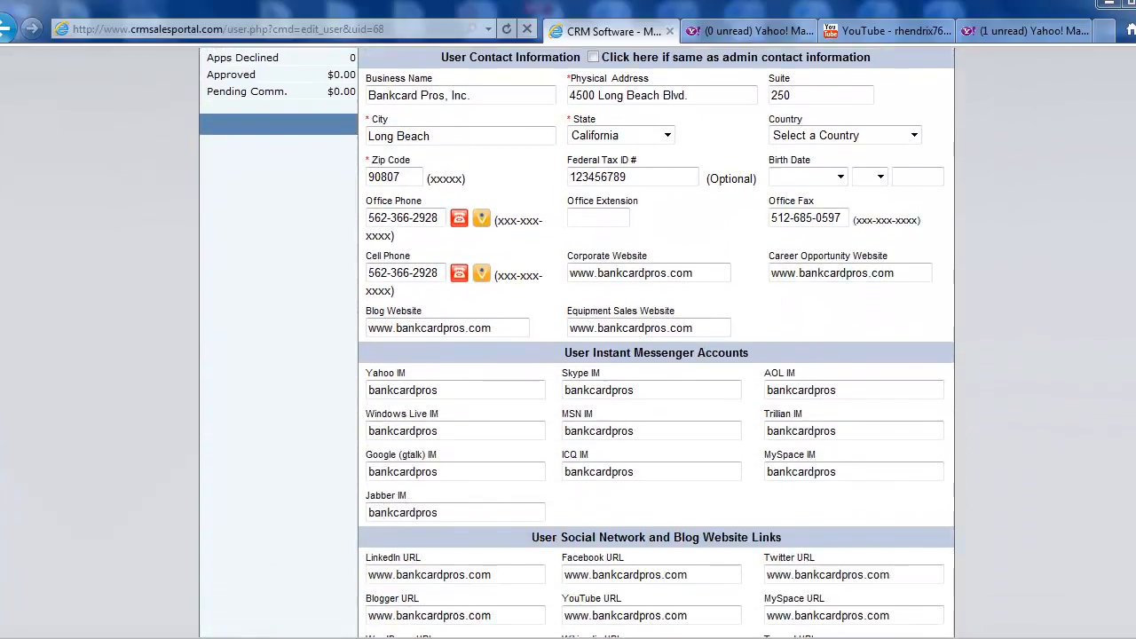
scroll(717, 355, "down", 3)
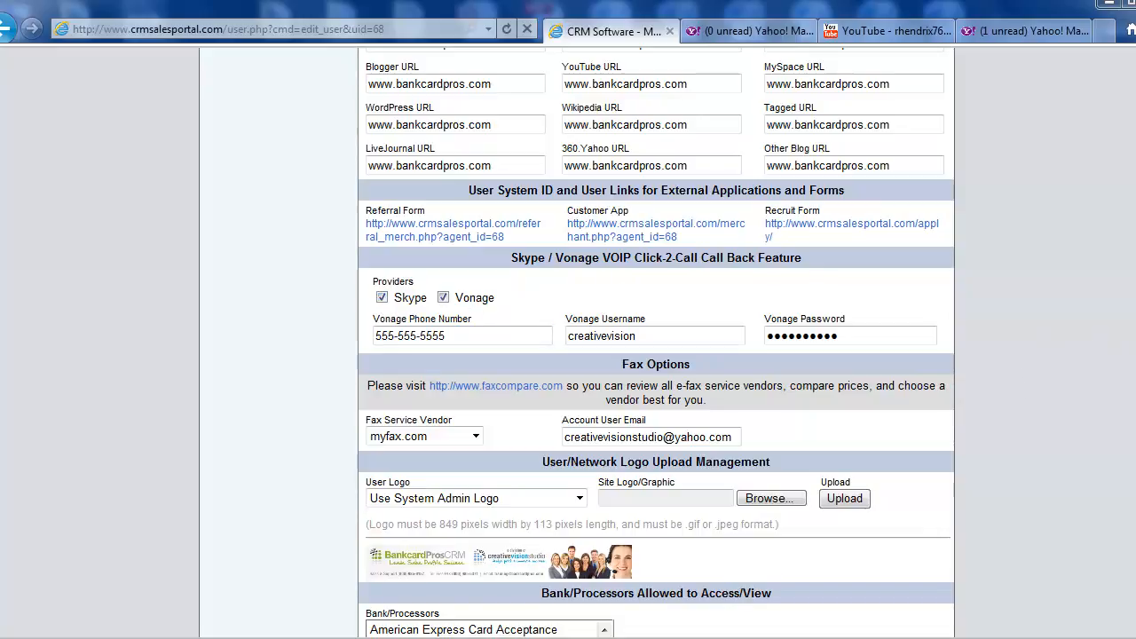
scroll(656, 343, "up", 6)
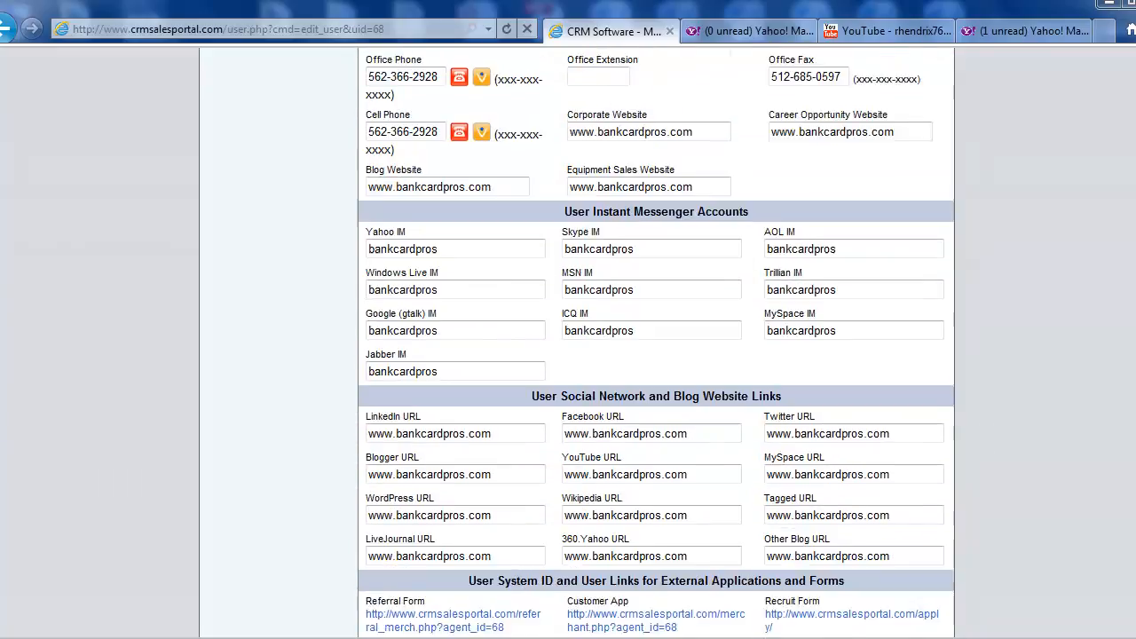
scroll(656, 343, "up", 1)
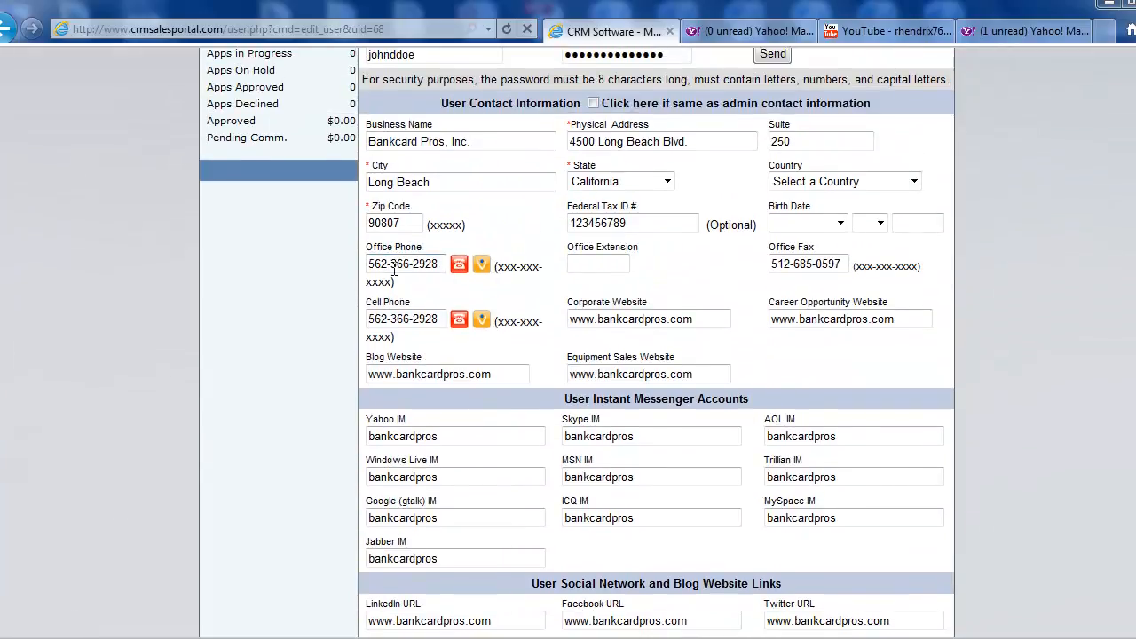
Try to call the user's office phone number with the Vonage one-click call feature
left_click_drag(370, 266, 434, 265)
left_click(440, 291)
left_click(481, 267)
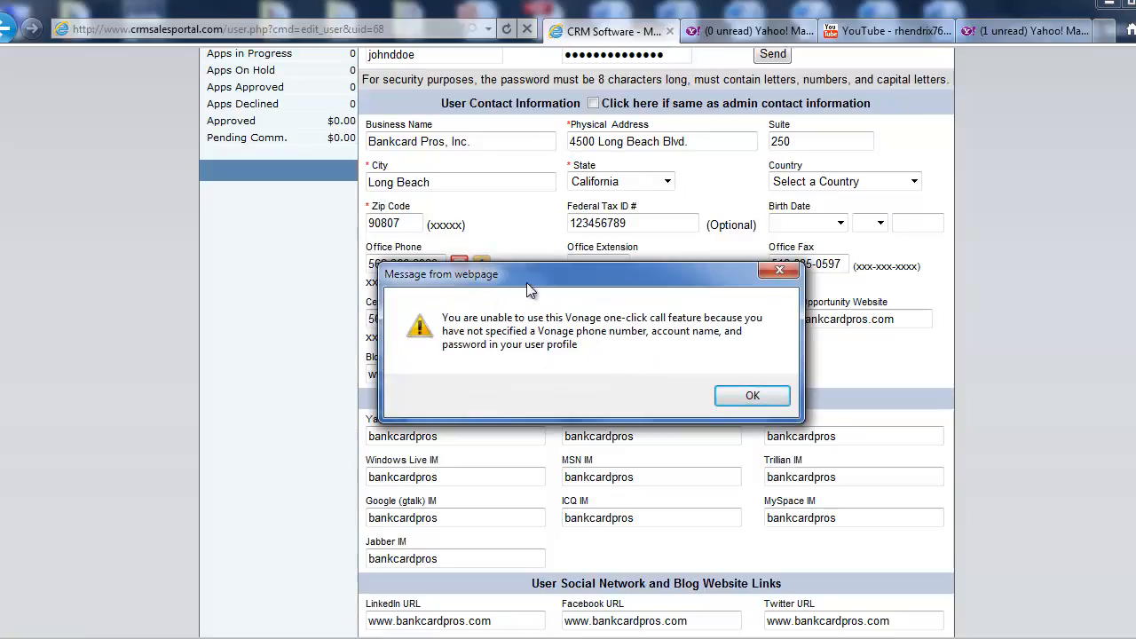
left_click_drag(532, 277, 510, 245)
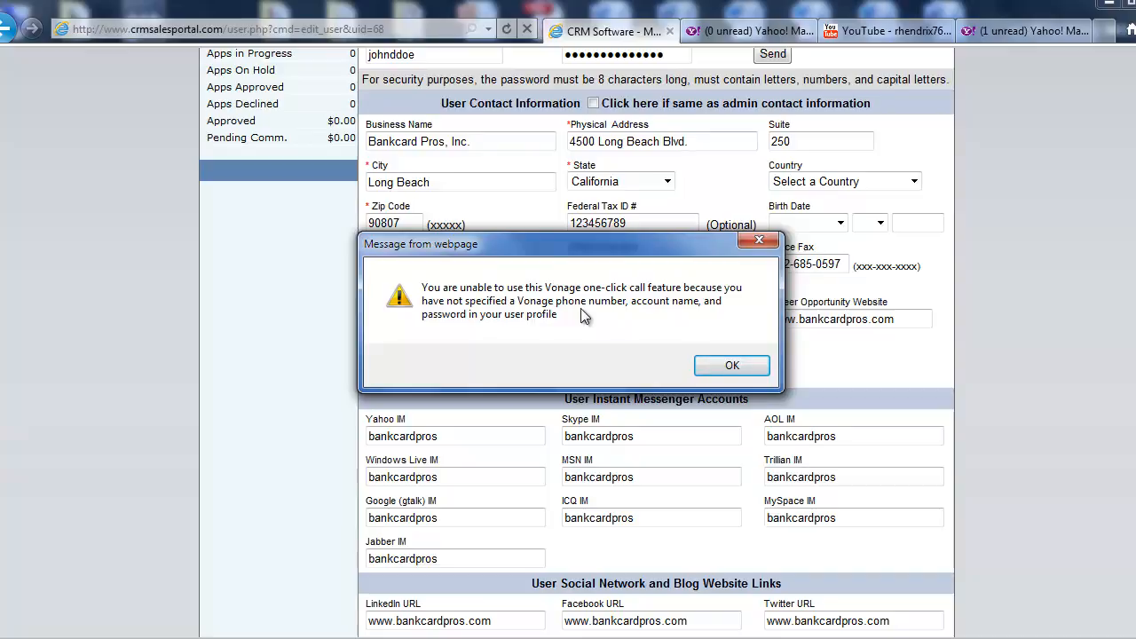
left_click(701, 359)
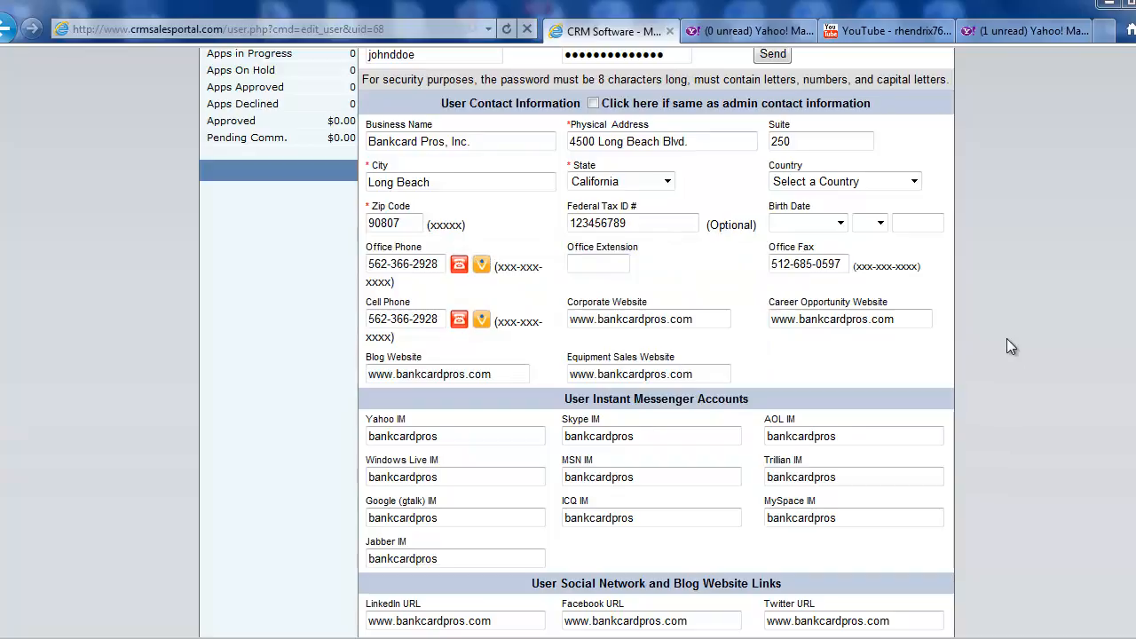
Leave the Sales Rep's user profile by signing the system admin out of the CRM
scroll(1031, 327, "up", 1)
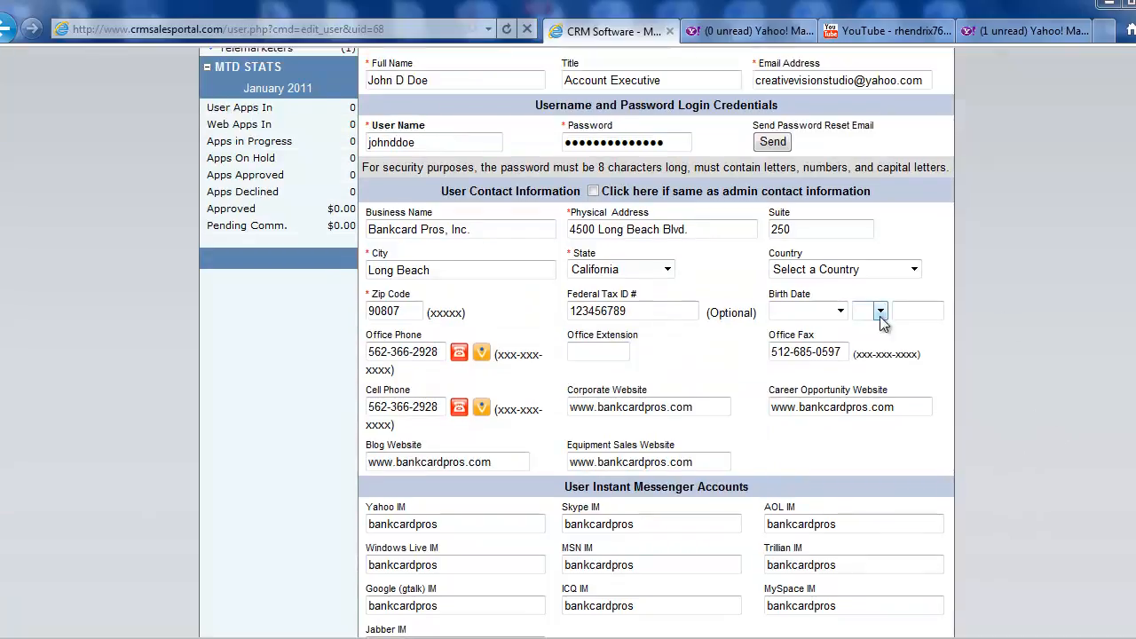
scroll(521, 355, "up", 5)
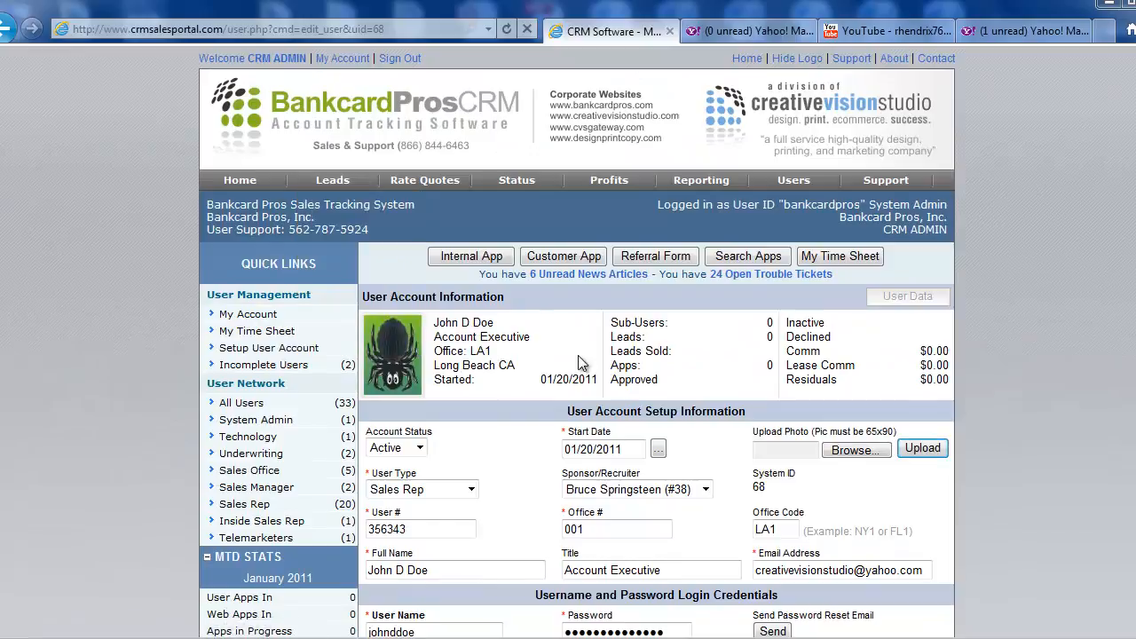
scroll(578, 362, "down", 4)
scroll(528, 321, "up", 4)
scroll(999, 395, "down", 2)
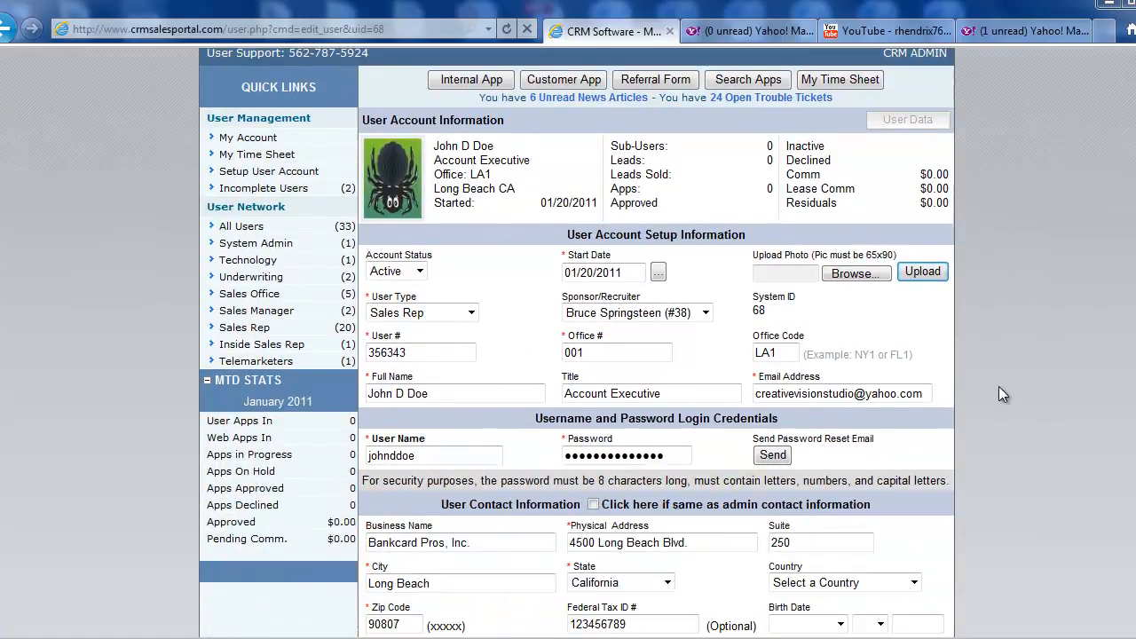
scroll(999, 395, "up", 1)
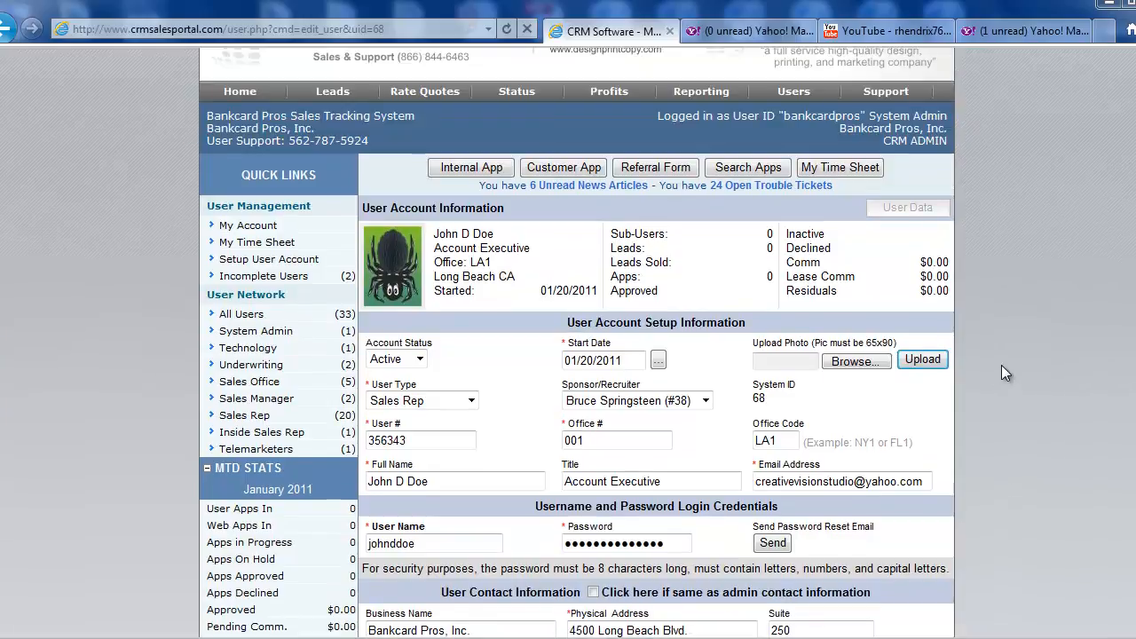
scroll(1001, 373, "up", 1)
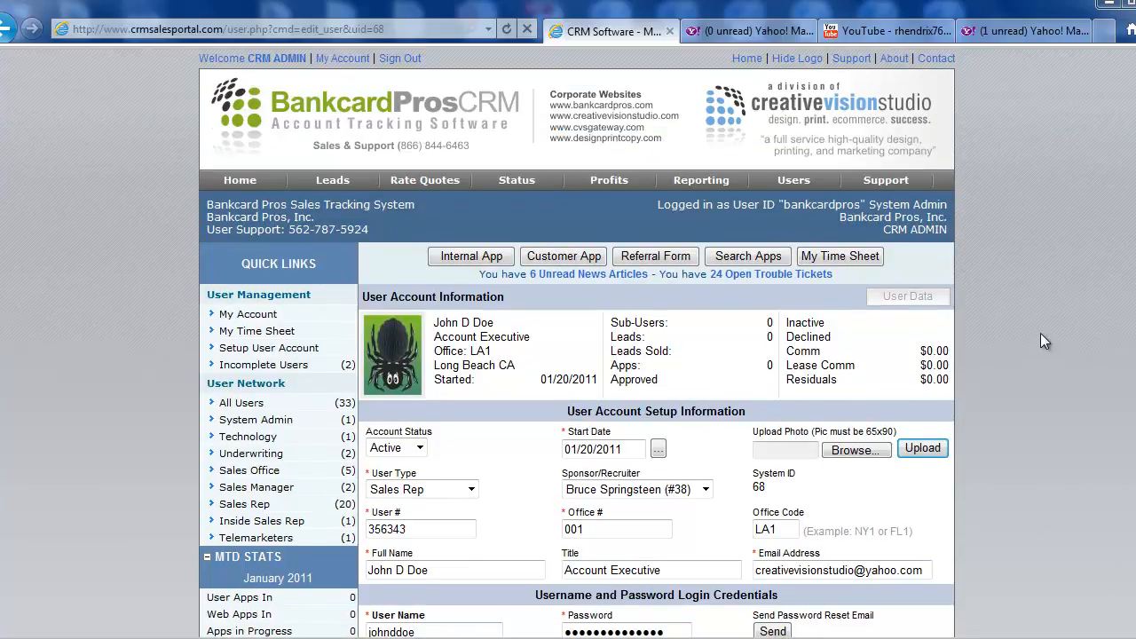
left_click(407, 58)
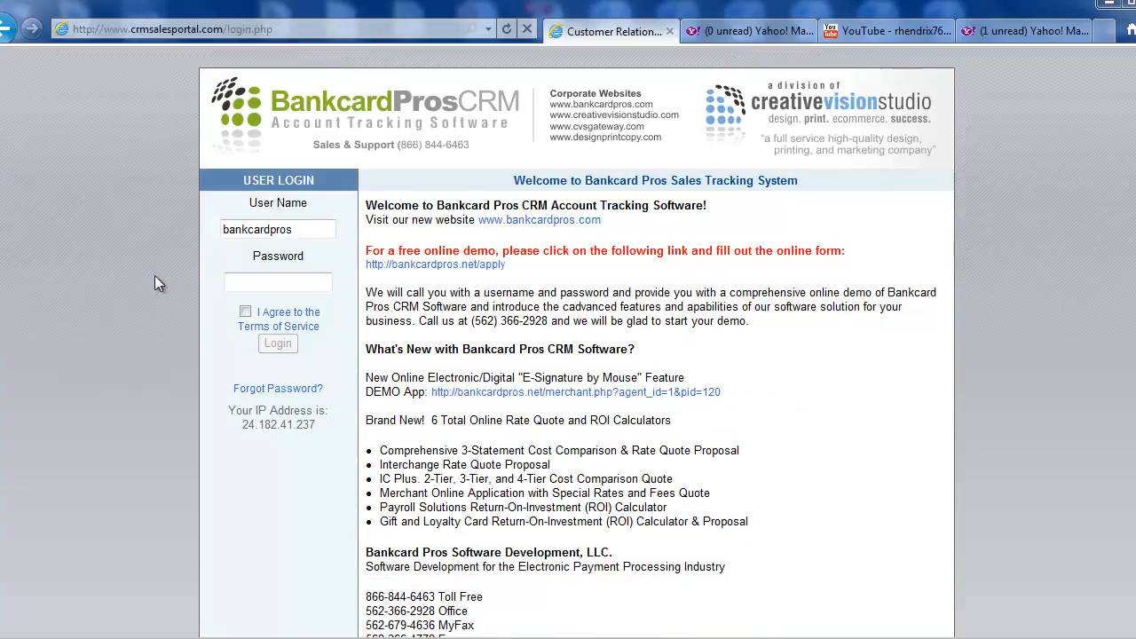